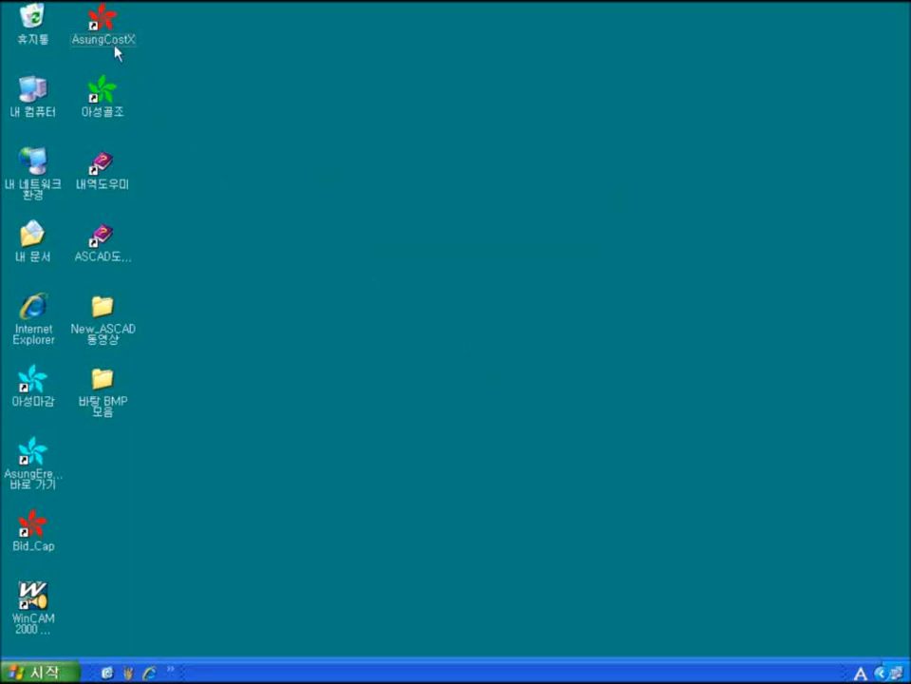
- Launch AsungCostX and start a new construction project named 아성신축공사
left_click(109, 41)
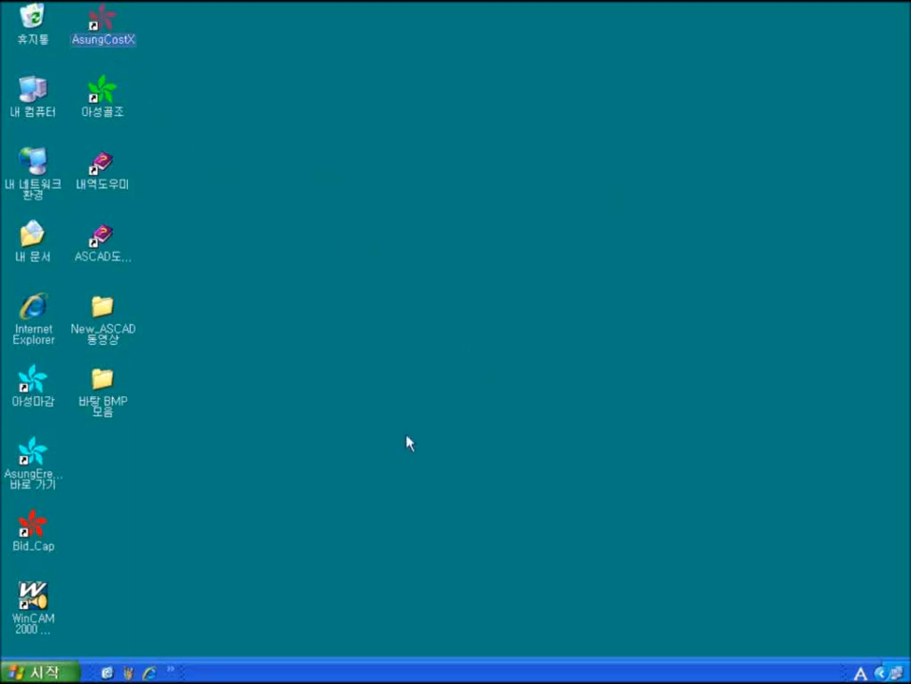
key("Return")
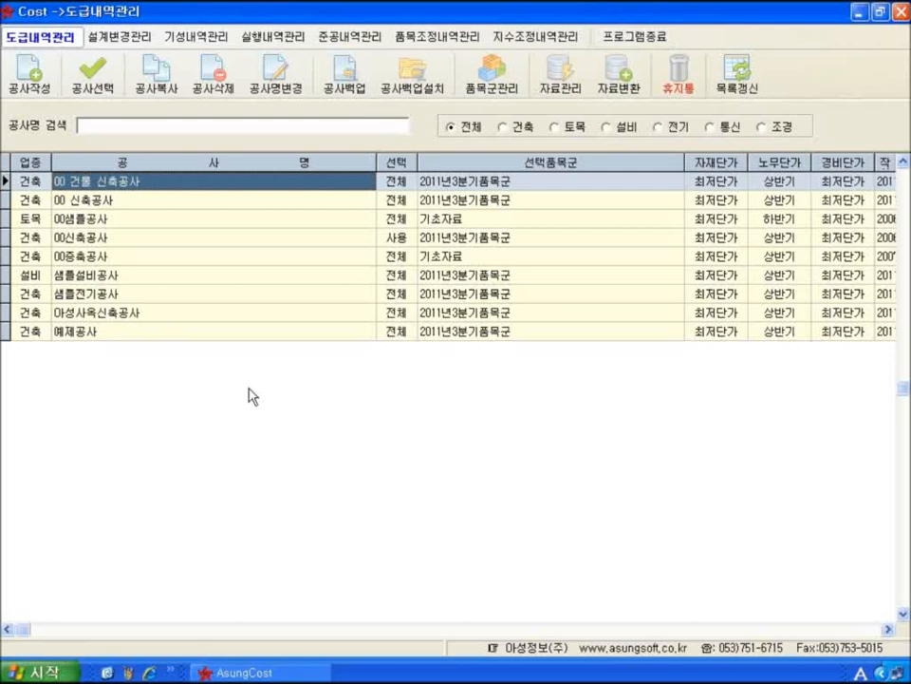
left_click(37, 91)
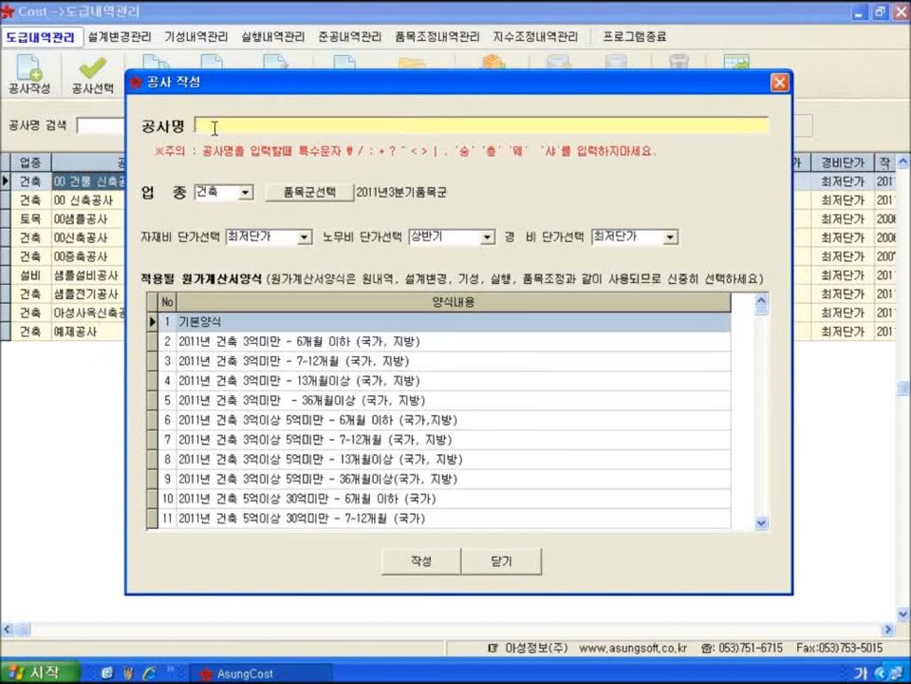
type("아성신축공사")
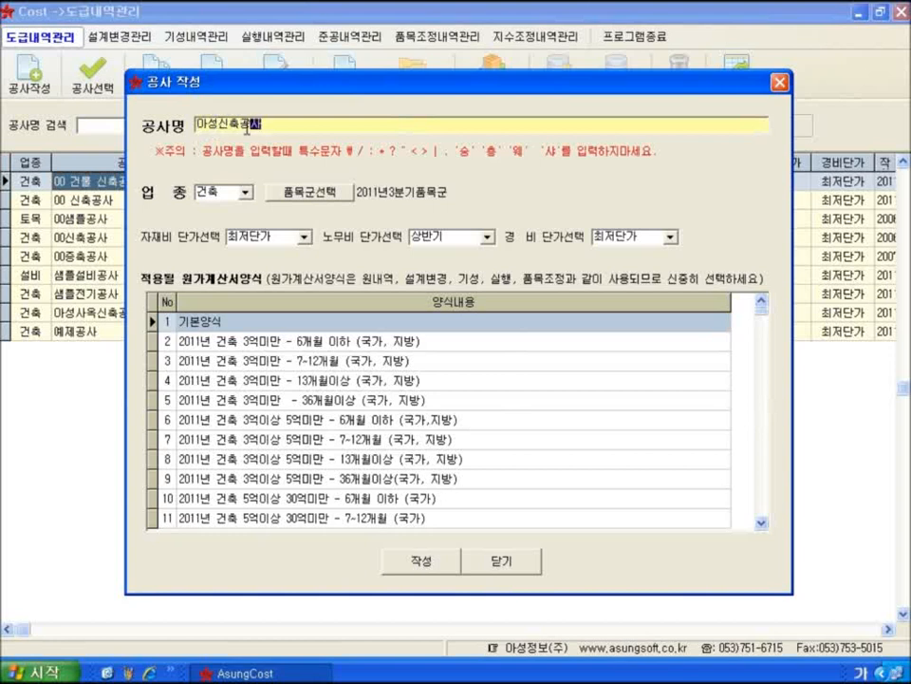
- Assign the item group 2011년3분기(하반기실적공사비포함) to the project, keeping 건축 as the trade and 최저단가 for material prices
left_click(245, 191)
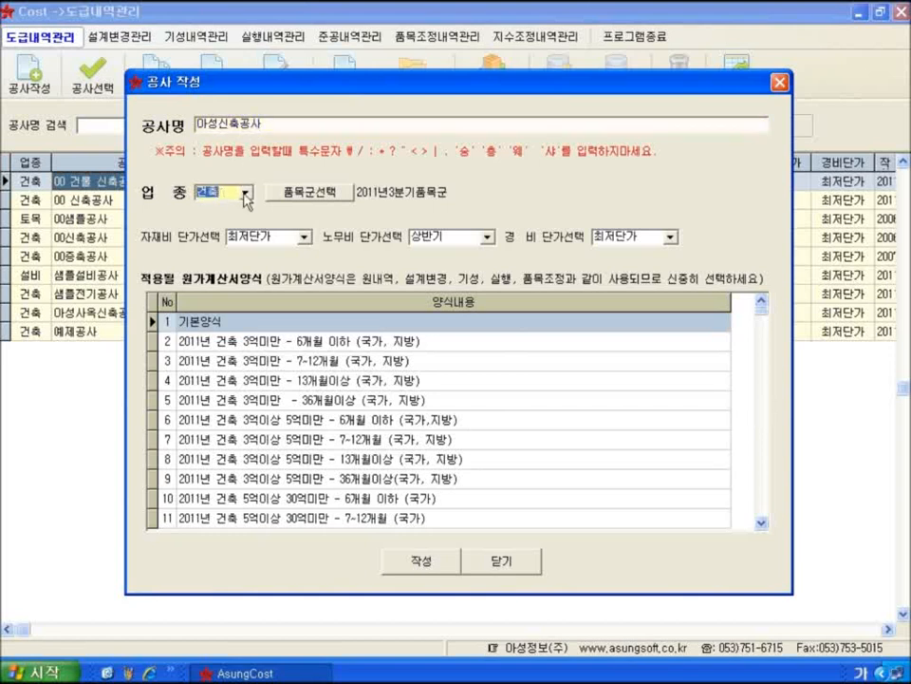
left_click(247, 192)
left_click(249, 194)
left_click(247, 194)
left_click(319, 196)
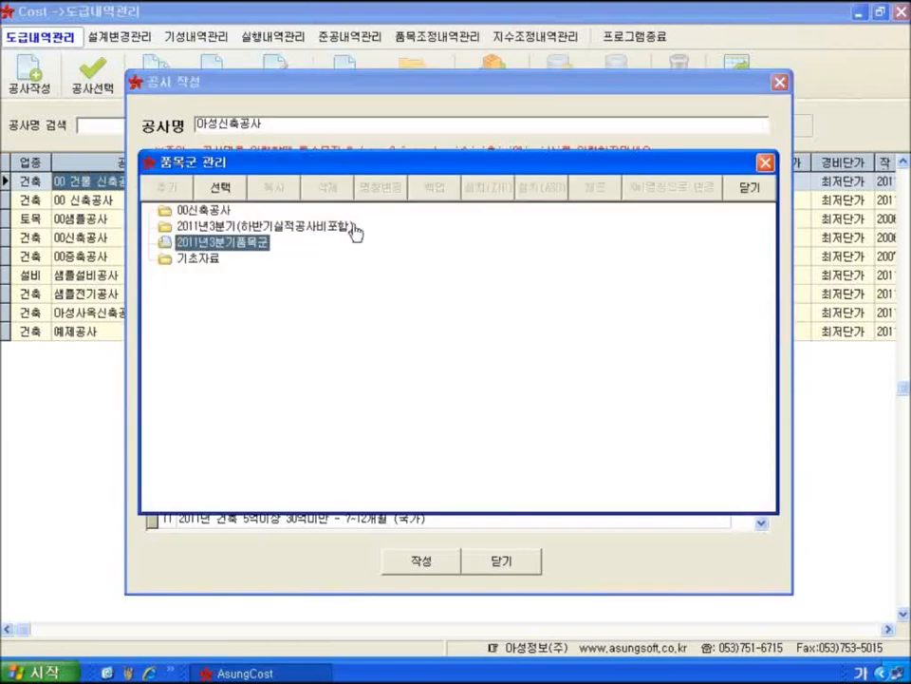
left_click(271, 227)
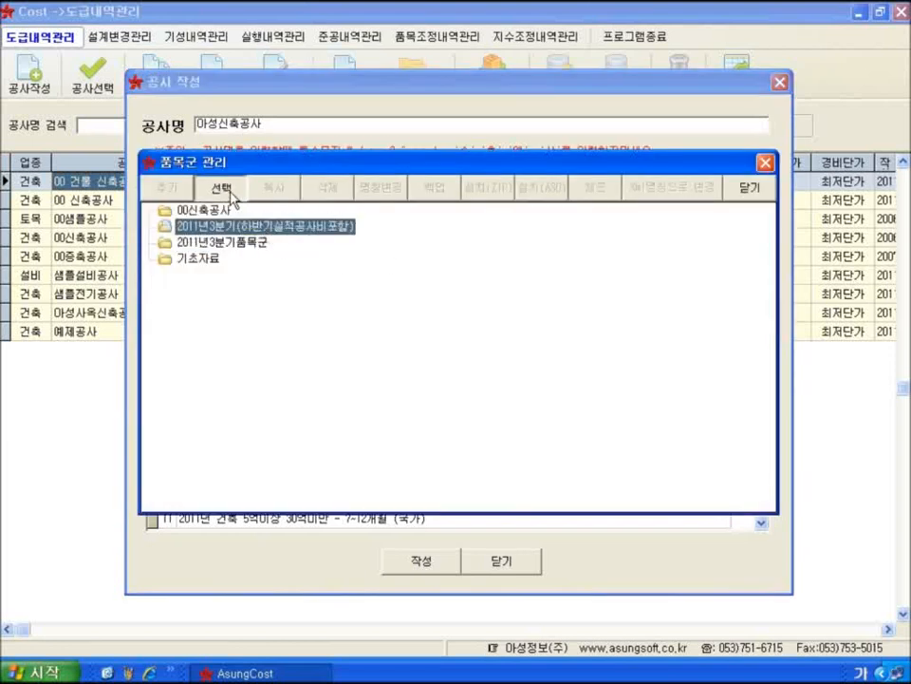
left_click(220, 187)
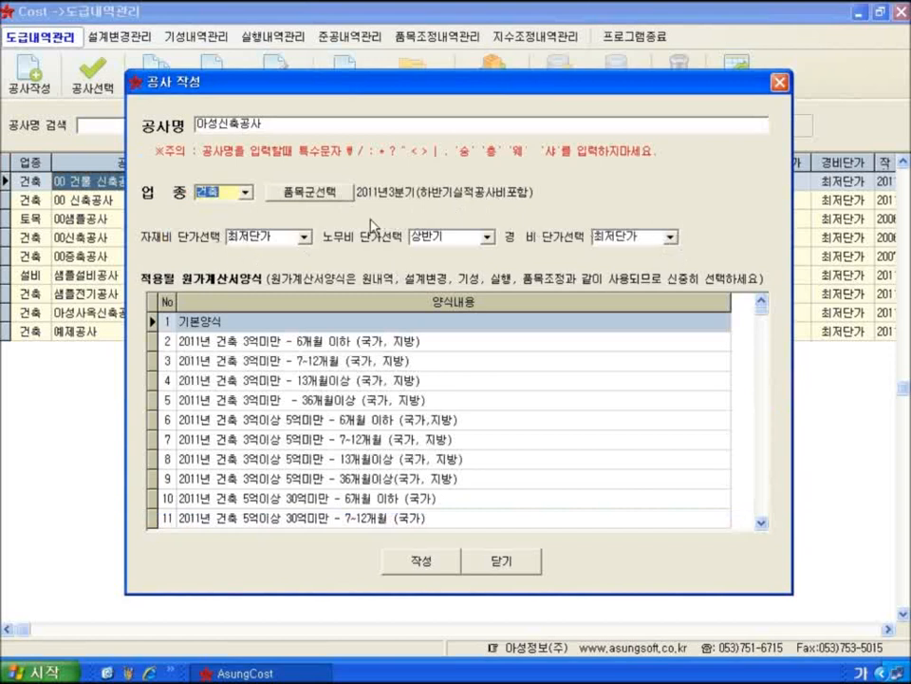
left_click(306, 238)
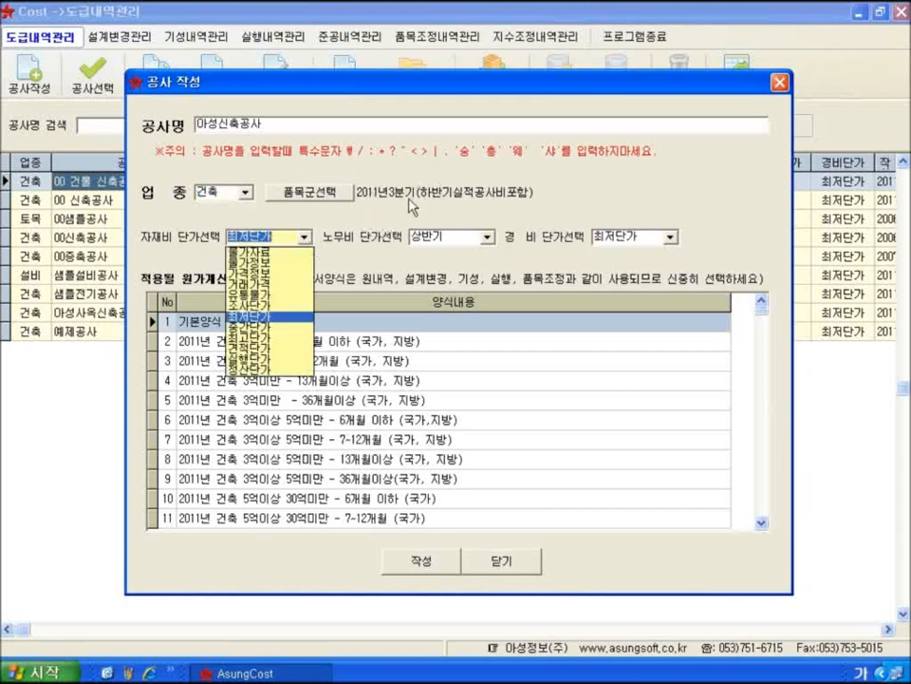
left_click(306, 237)
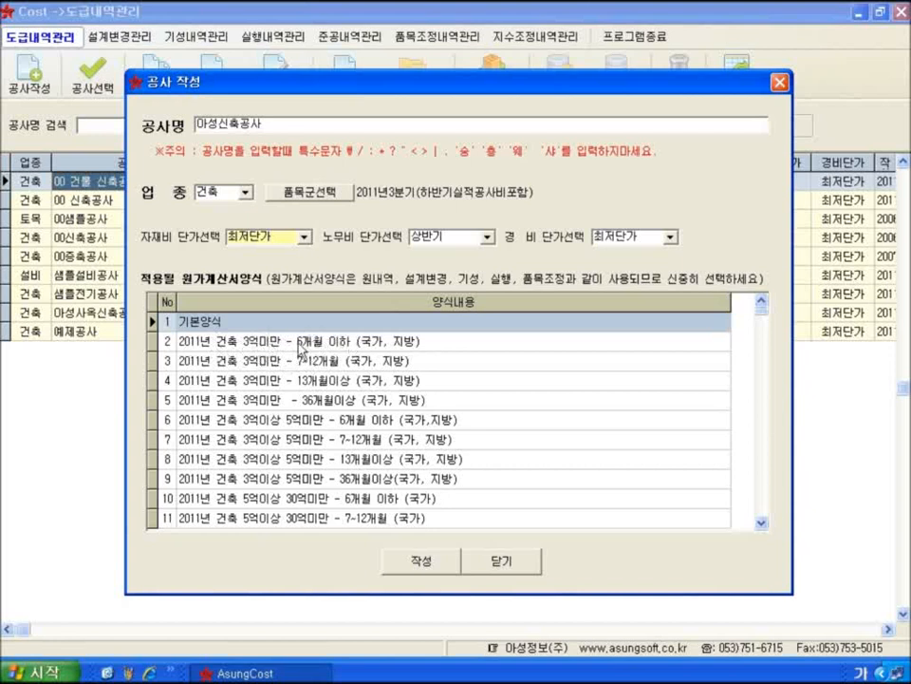
- Browse the 2011 cost statement forms for 건축, 토목, 조경, 산업설비 and 전기 up to the 실적 forms for 건축
left_click(353, 345)
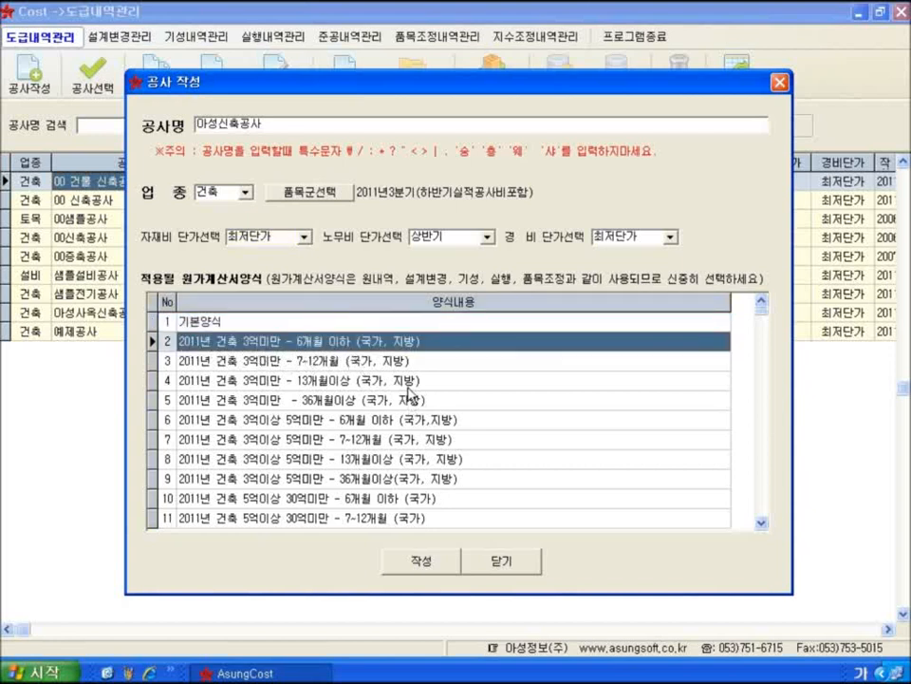
key("Page_Down")
key("Page_Down")
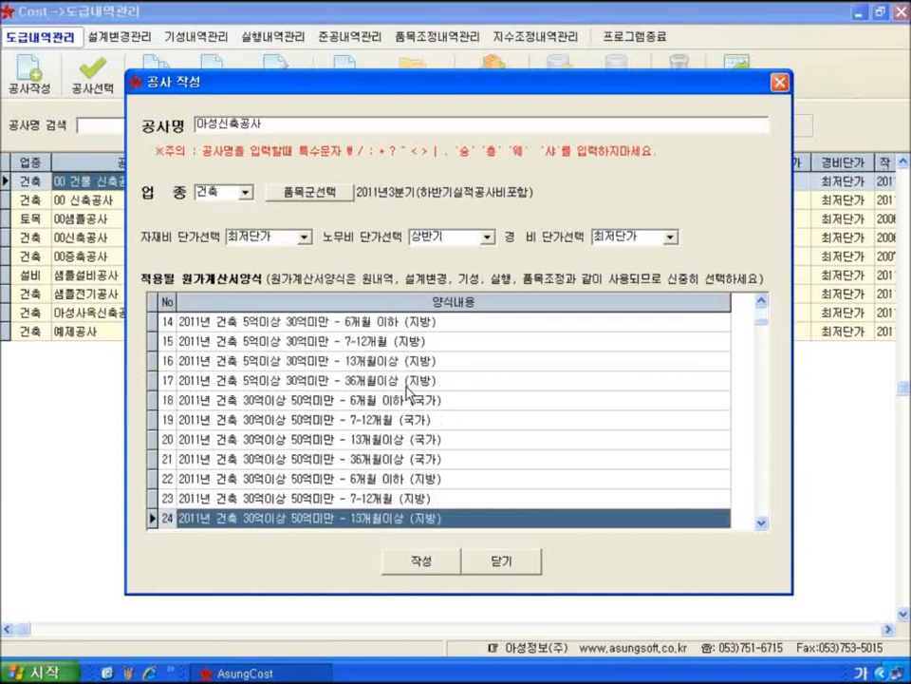
key("Page_Down")
key("Page_Down")
key("Page_Down")
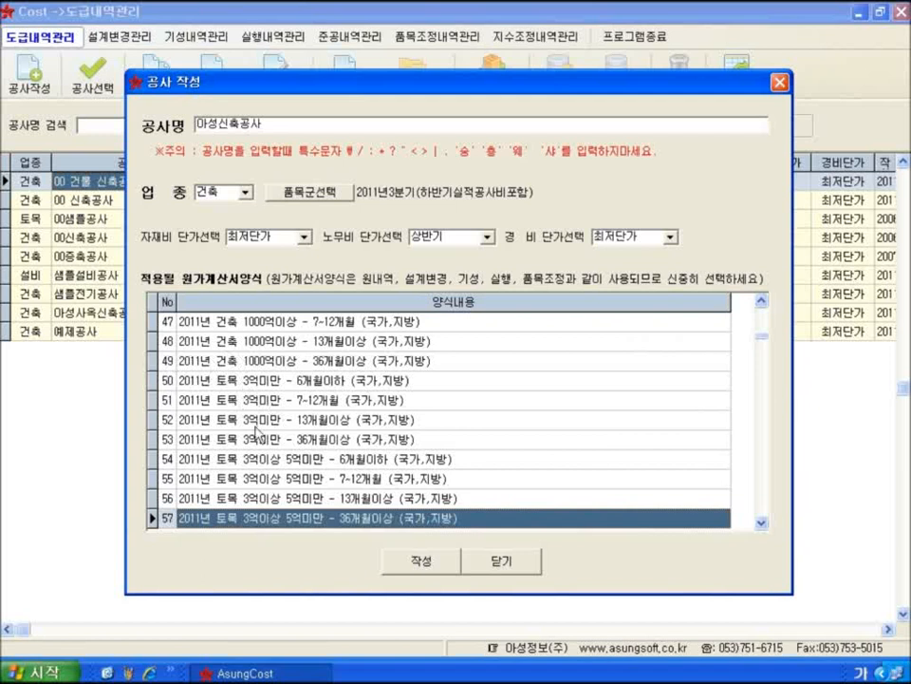
key("Page_Down")
key("Page_Down")
key("Page_Down")
key("Page_Down")
key("Page_Down")
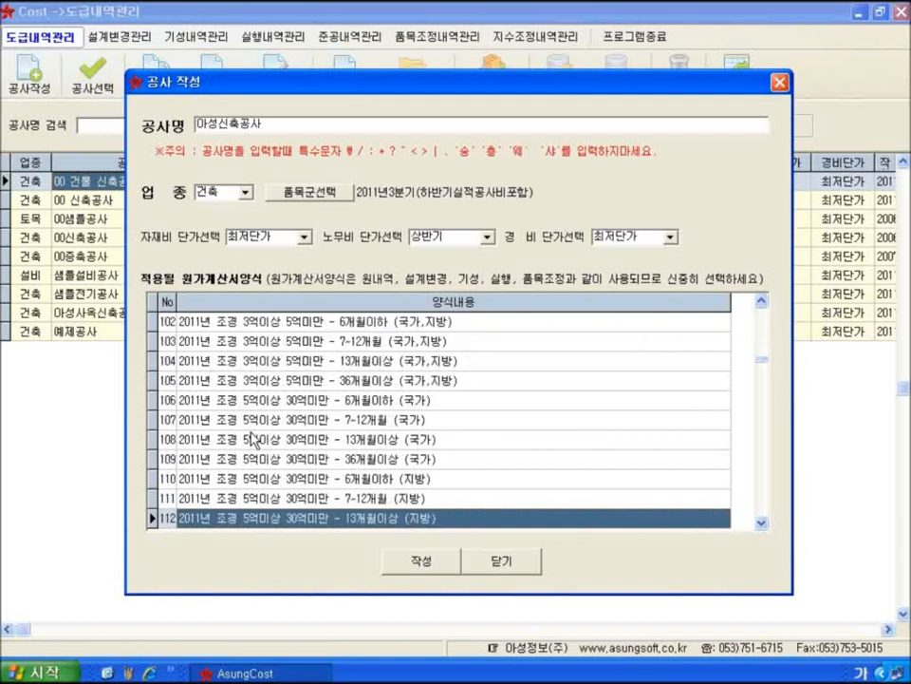
key("Page_Down")
key("Page_Down")
key("Page_Down")
key("Page_Down")
key("Page_Down")
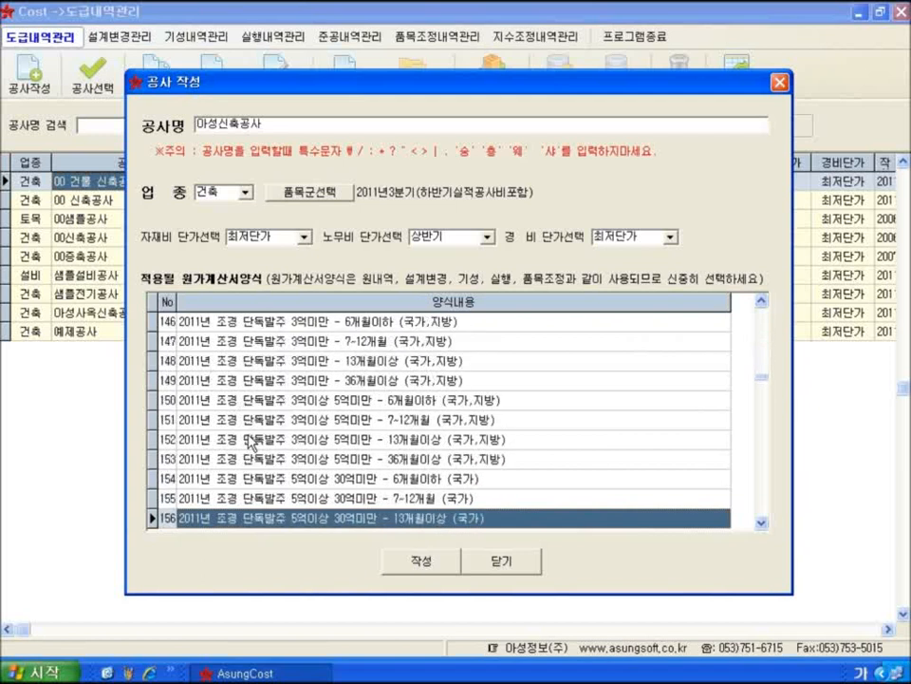
key("Page_Down")
key("Page_Down")
key("Page_Down")
key("Page_Down")
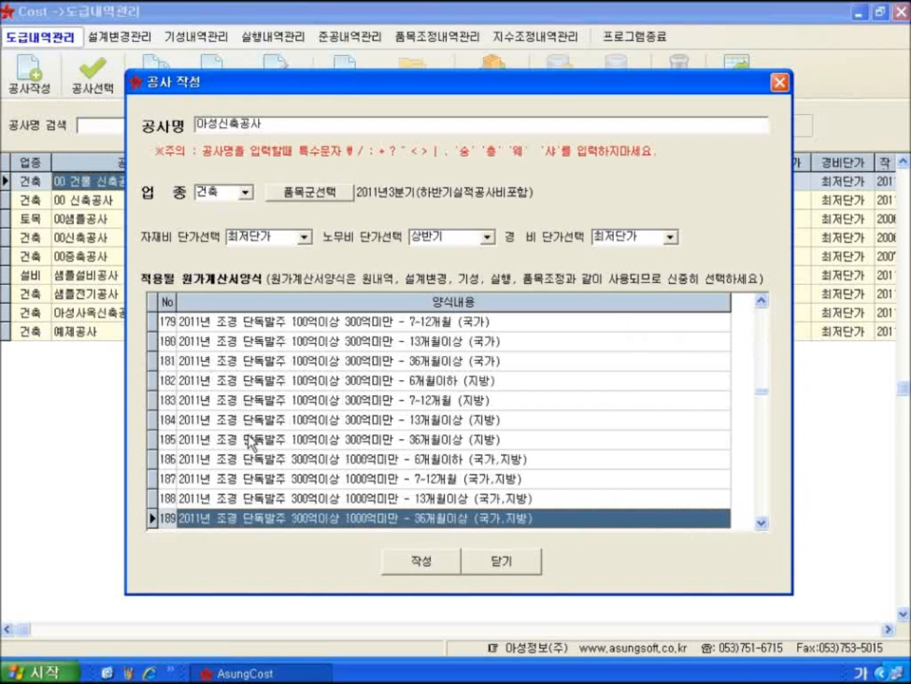
key("Page_Down")
key("Page_Down")
key("Page_Down")
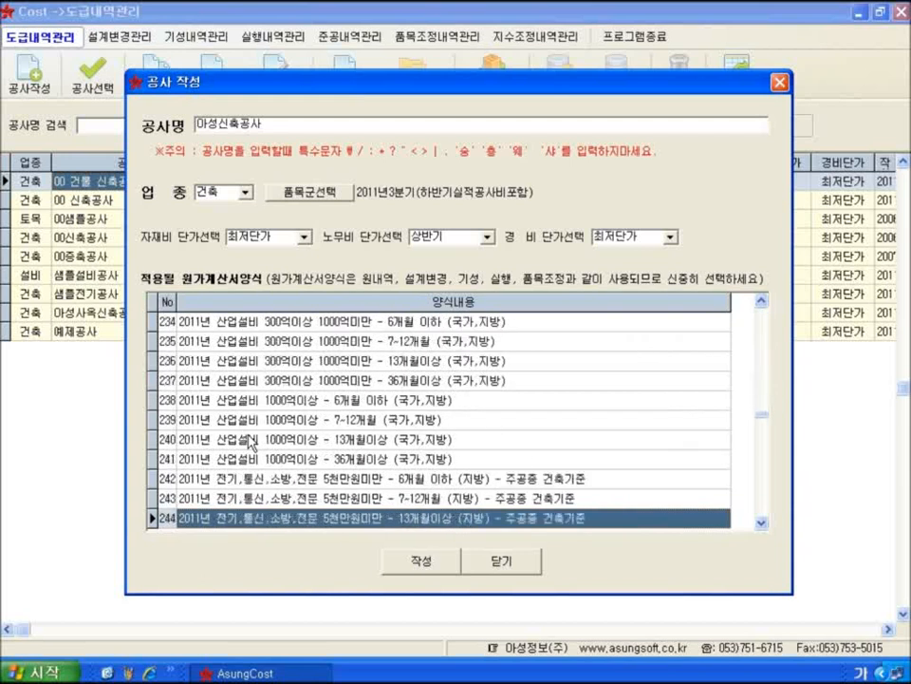
key("Page_Down")
key("Page_Down")
key("Page_Down")
key("Page_Down")
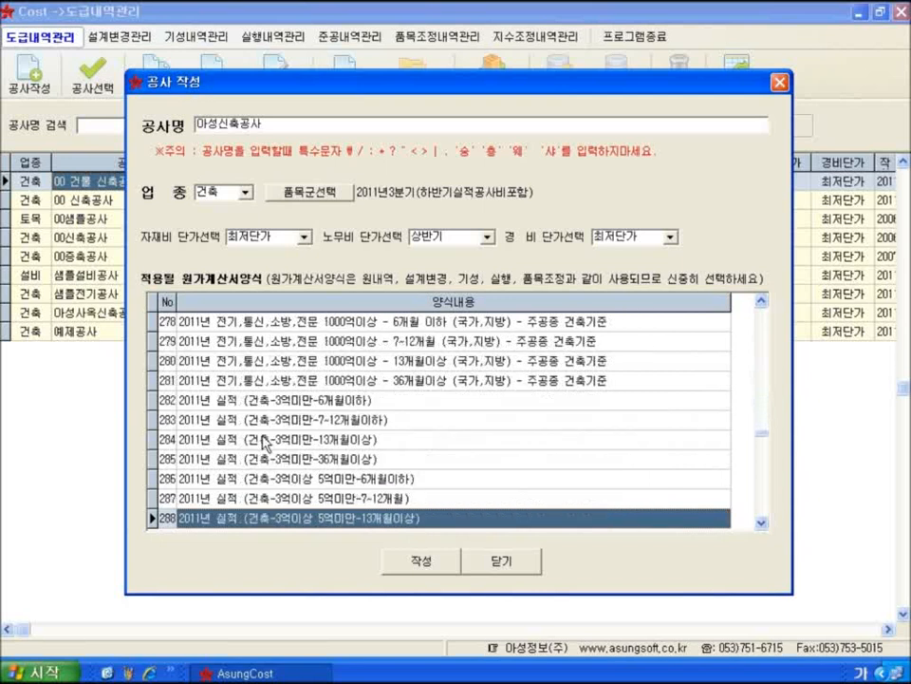
key("Down")
key("Down")
left_click(235, 381)
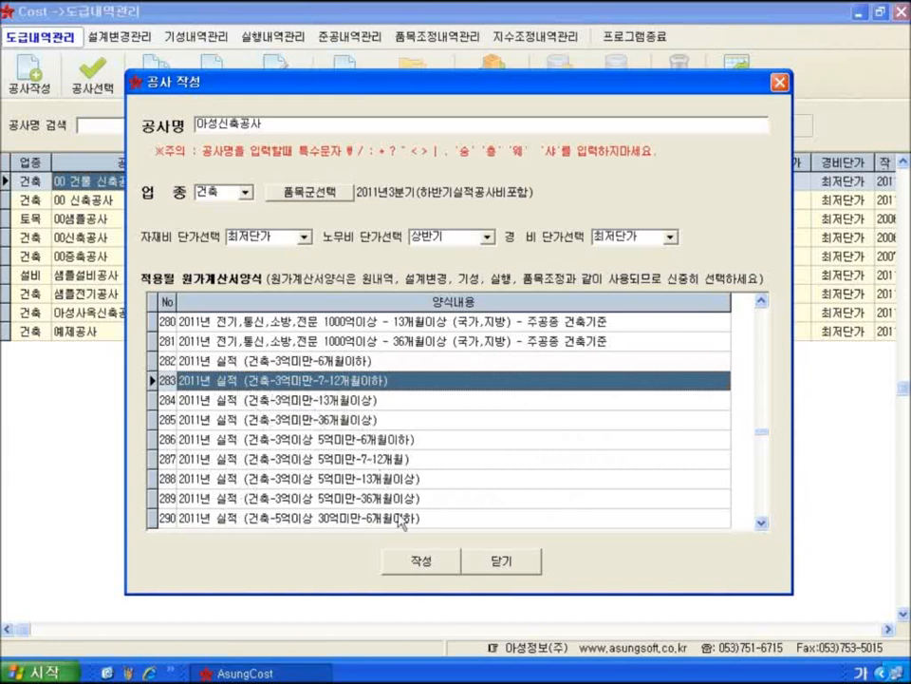
- Examine the remaining 2011년 실적 cost statement forms for 건축, 토목 and 전문, 전기, 통신, 소방, 기타 work
left_click(323, 478)
key("Page_Down")
key("Page_Down")
key("Page_Down")
key("Page_Down")
key("Page_Down")
key("Page_Down")
key("Page_Down")
key("Page_Down")
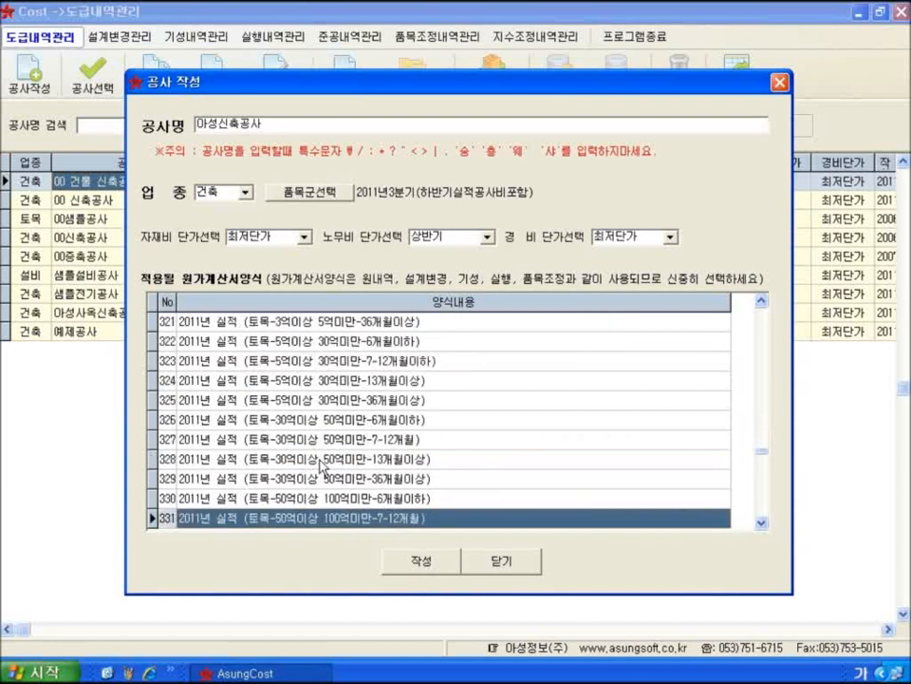
key("Page_Down")
key("Page_Down")
key("Page_Down")
key("Page_Down")
key("Page_Down")
key("Page_Down")
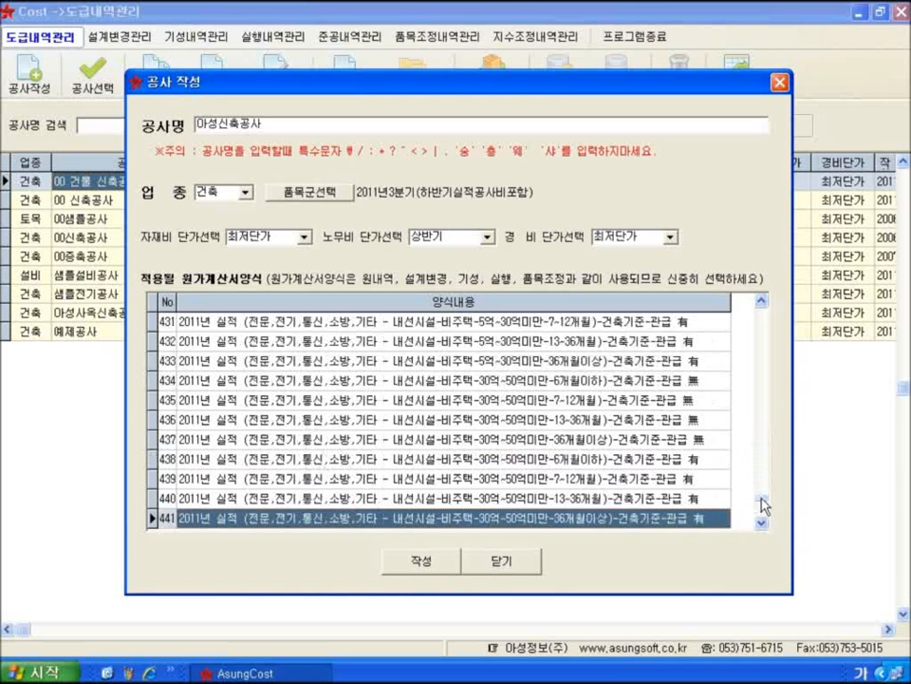
- Choose the cost statement form 2011년 건축 3억미만 - 6개월 이하 (국가, 지방) and create the project
key("ctrl+Home")
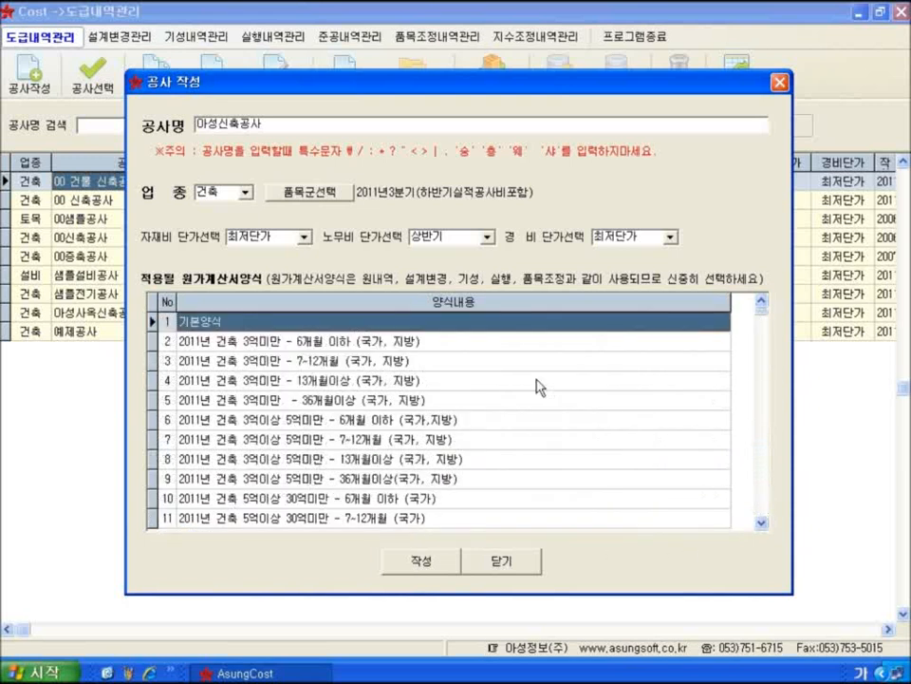
left_click(378, 343)
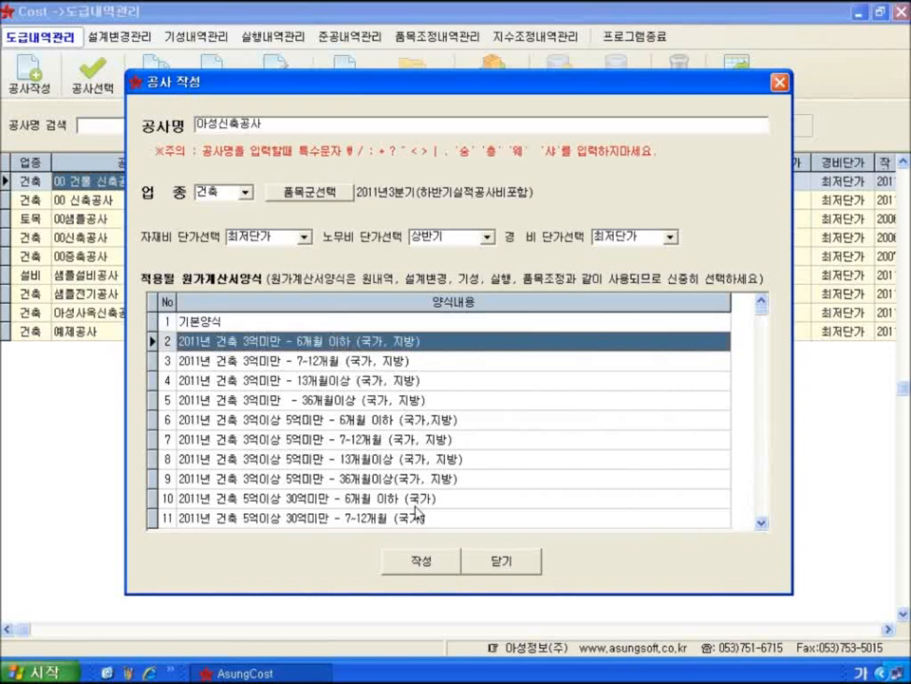
left_click(422, 562)
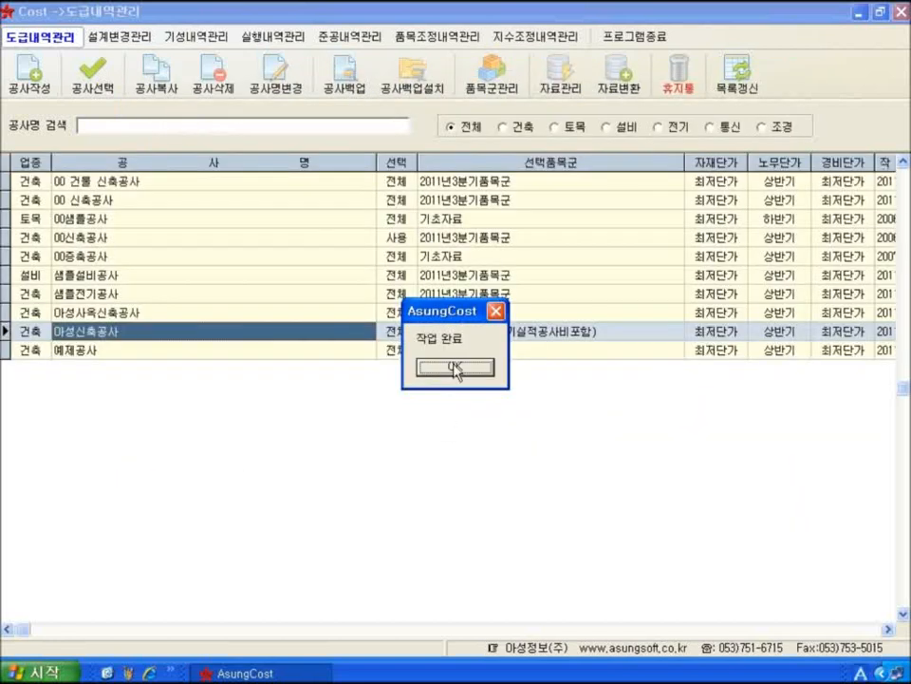
left_click(455, 367)
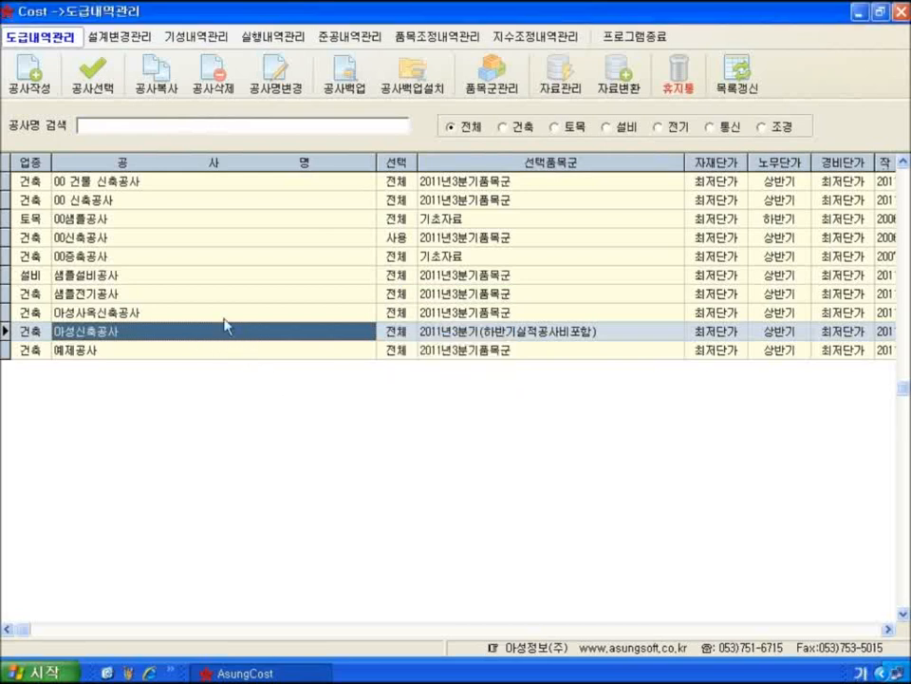
- Open the 아성신축공사 project and add a work category named 토목공사 to its bill of quantities
left_click(89, 95)
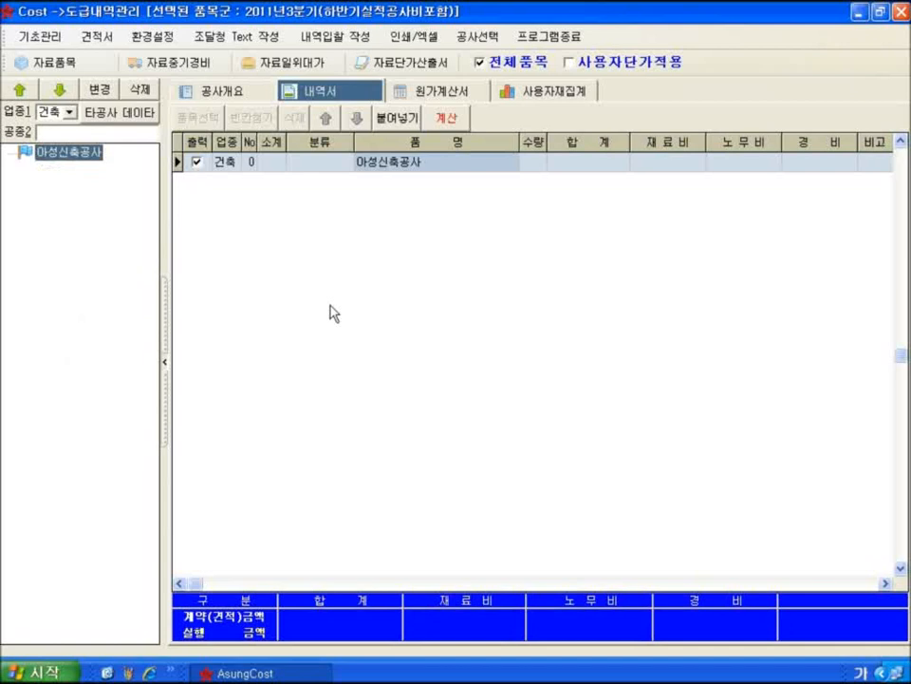
left_click(61, 132)
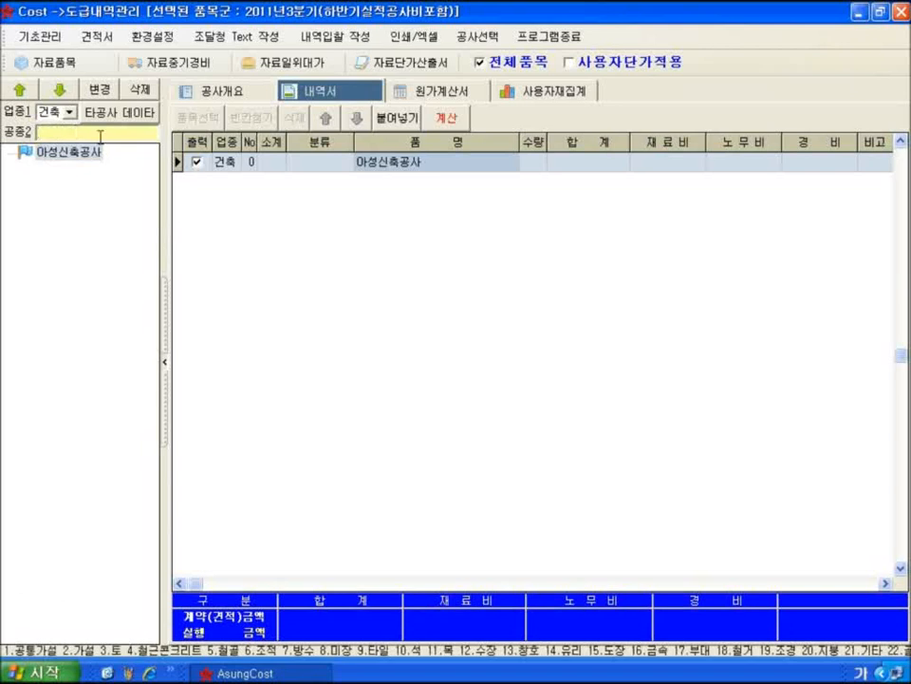
type("토목공사")
key("Return")
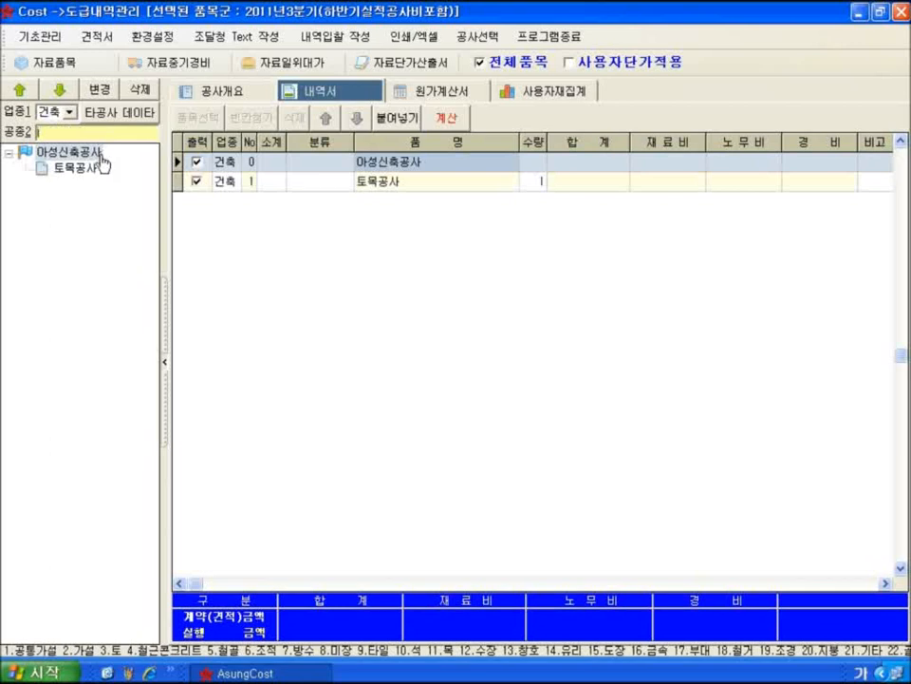
- Add the subcategories 토공, 부대공 and 조경공 under 토목공사
left_click(60, 172)
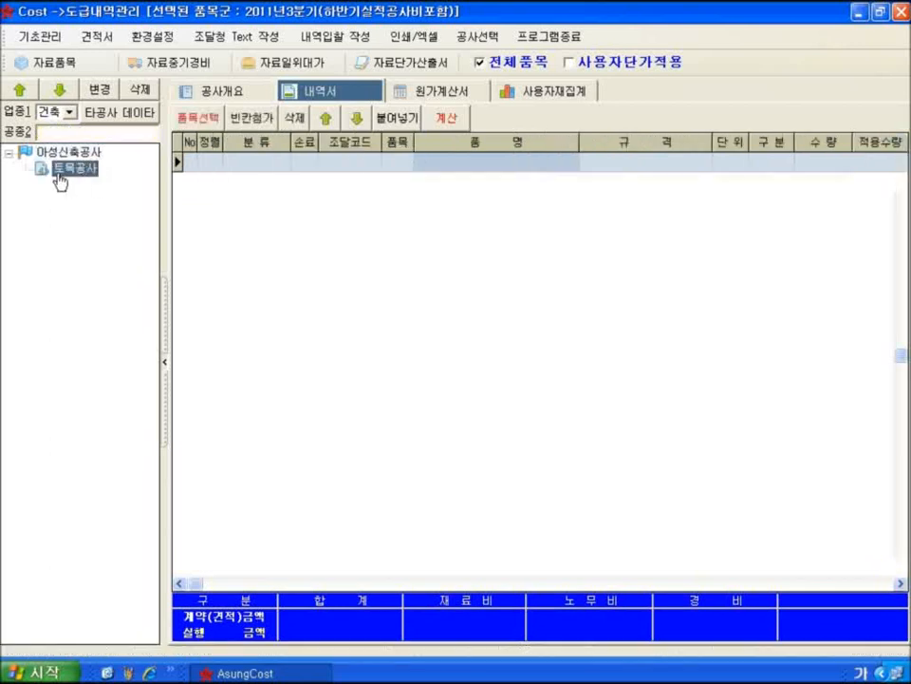
left_click(63, 134)
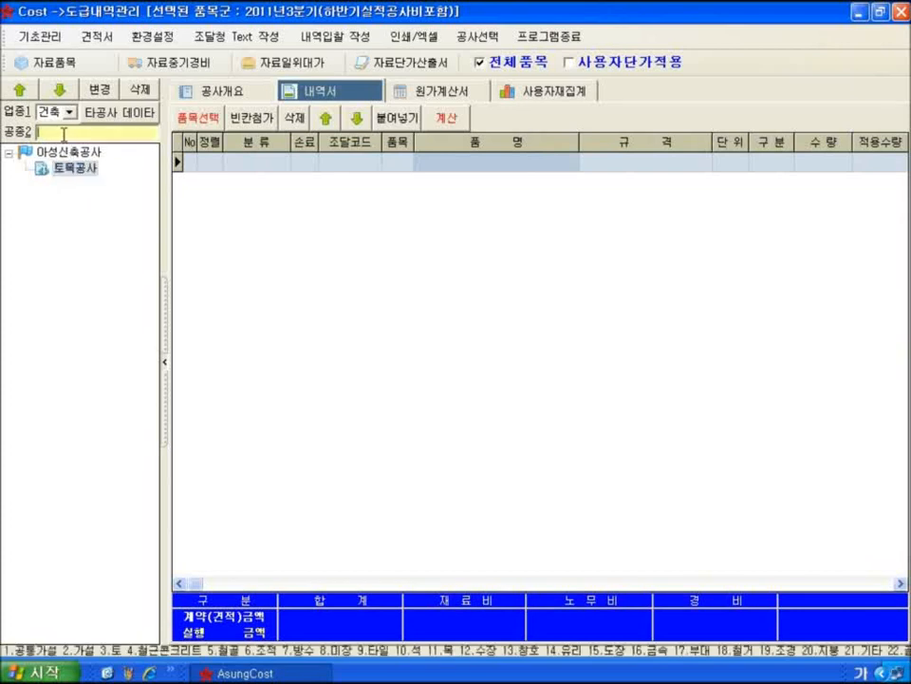
type("토목")
key("Return")
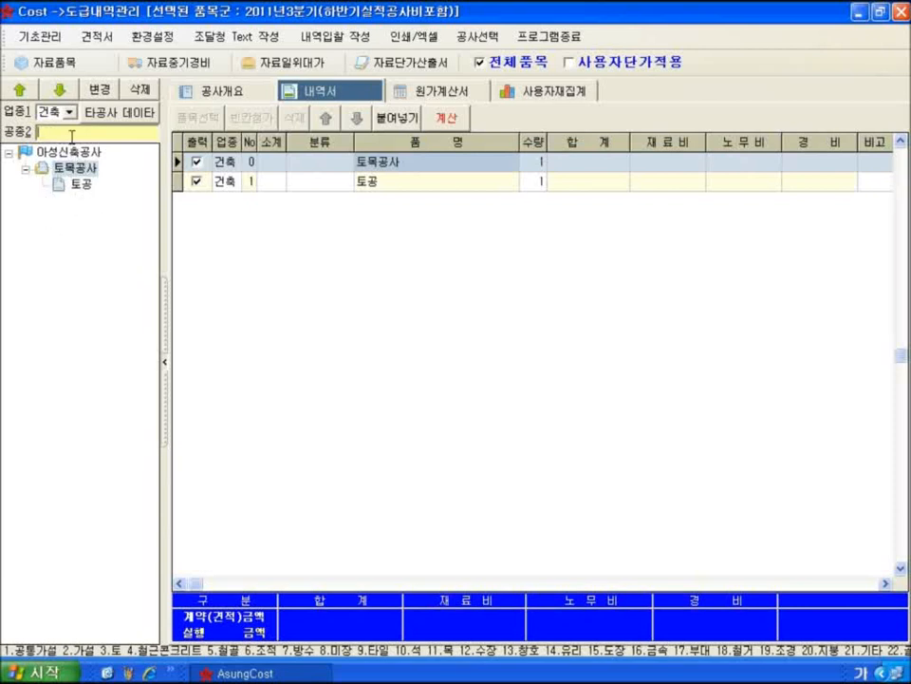
type("부대공")
key("Return")
type("조경공")
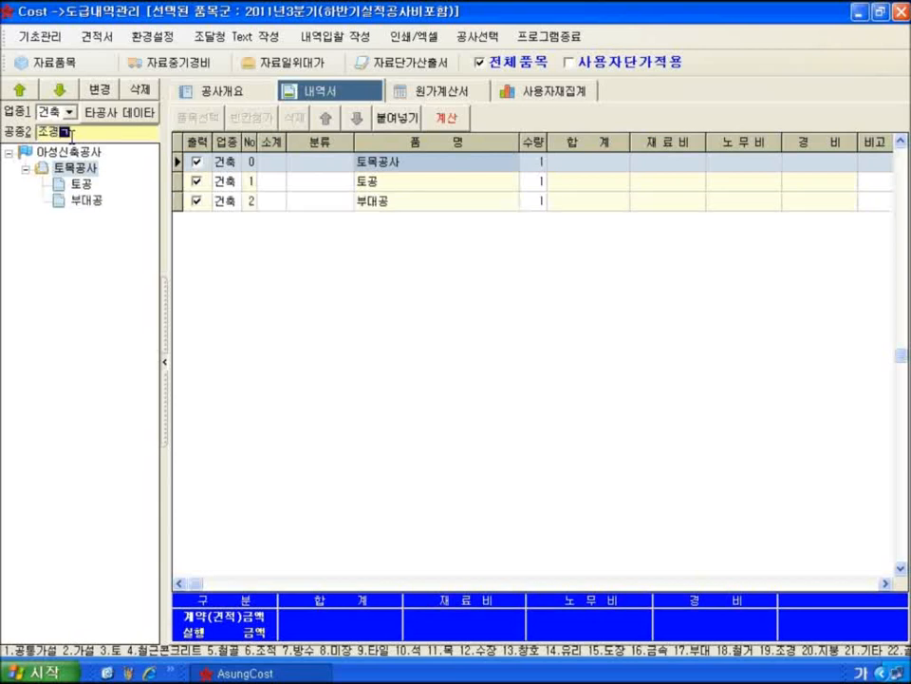
key("Return")
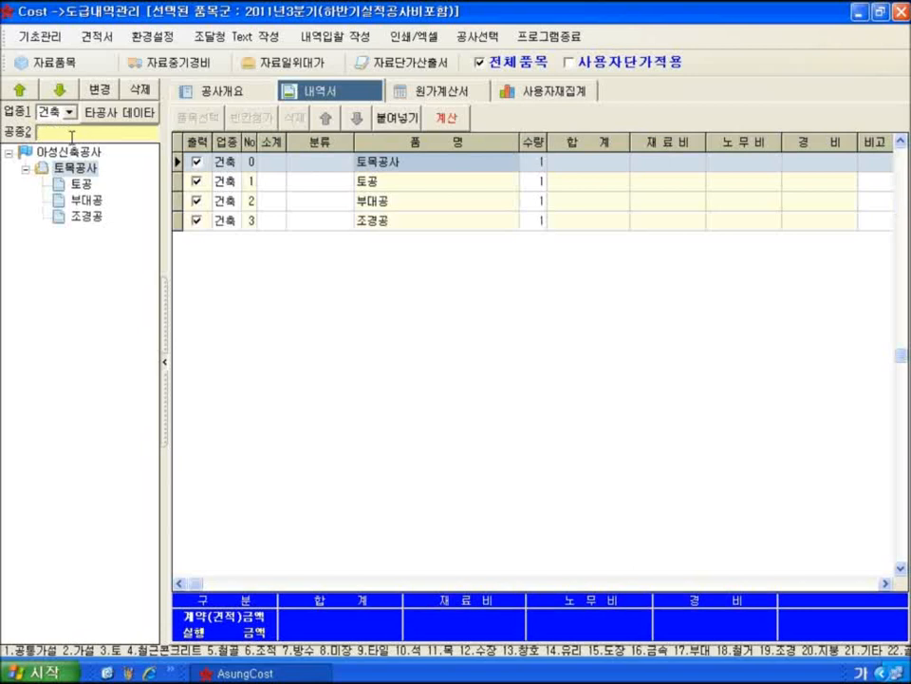
- Add a work category named 건축공사 directly under the 아성신축공사 project
left_click(62, 152)
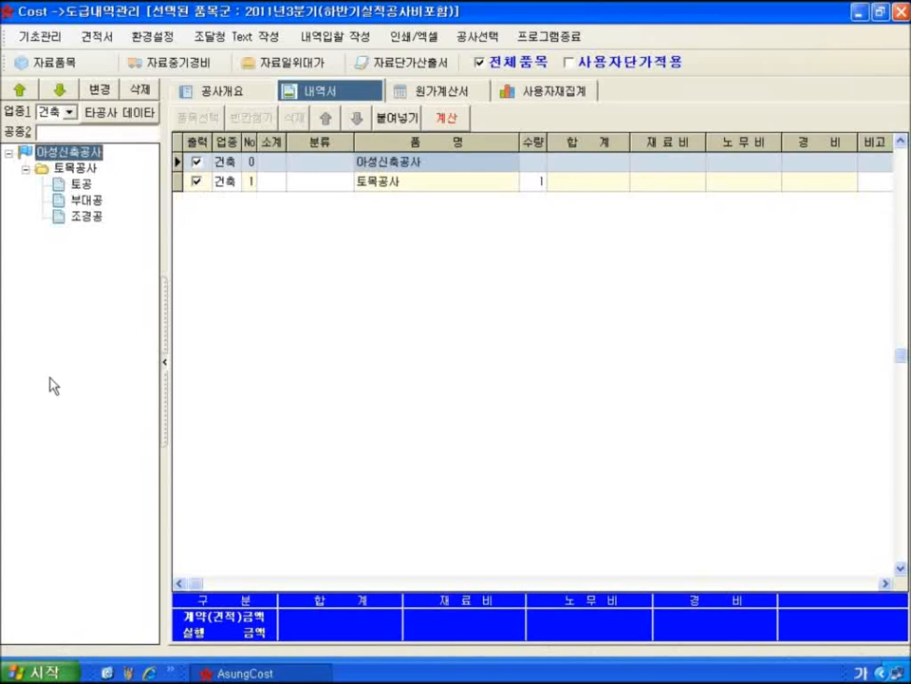
left_click(54, 135)
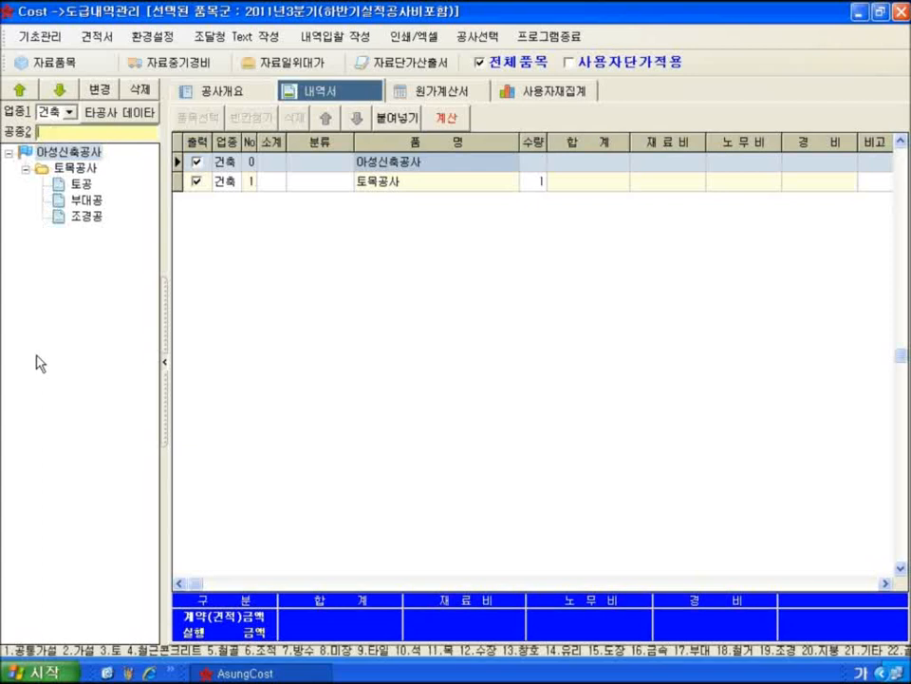
type("건축공")
type("사")
key("Return")
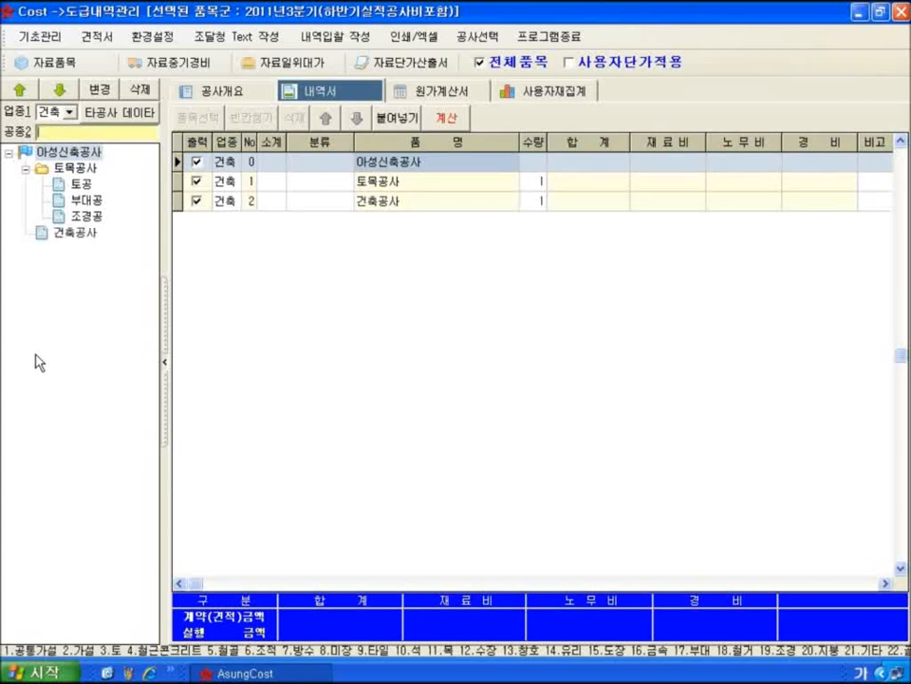
- Add the subcategories 가설공사 and 철근콘크리트공사 under 건축공사
left_click(68, 231)
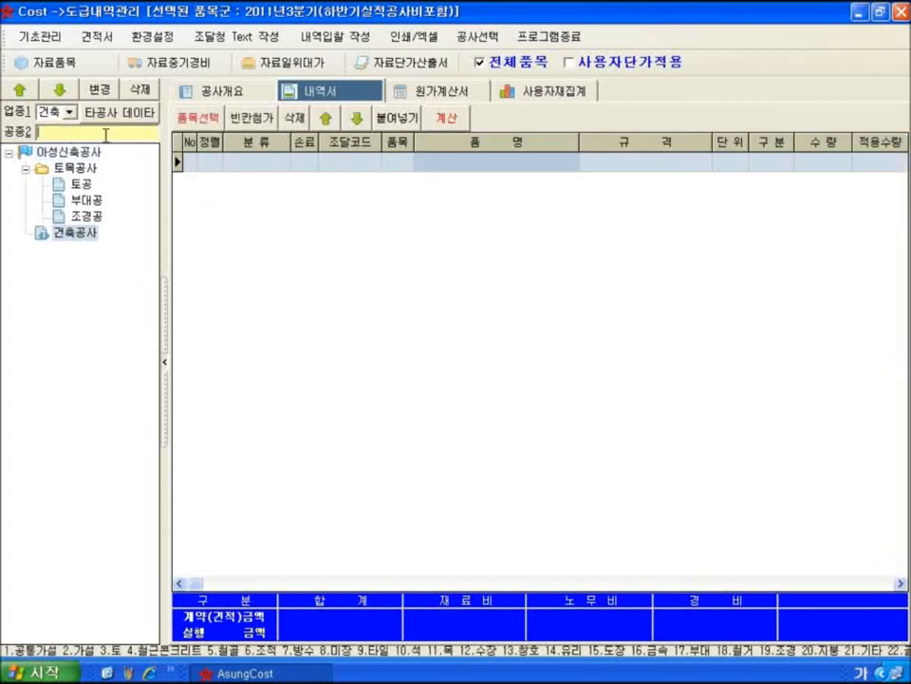
type("가설공사")
key("Return")
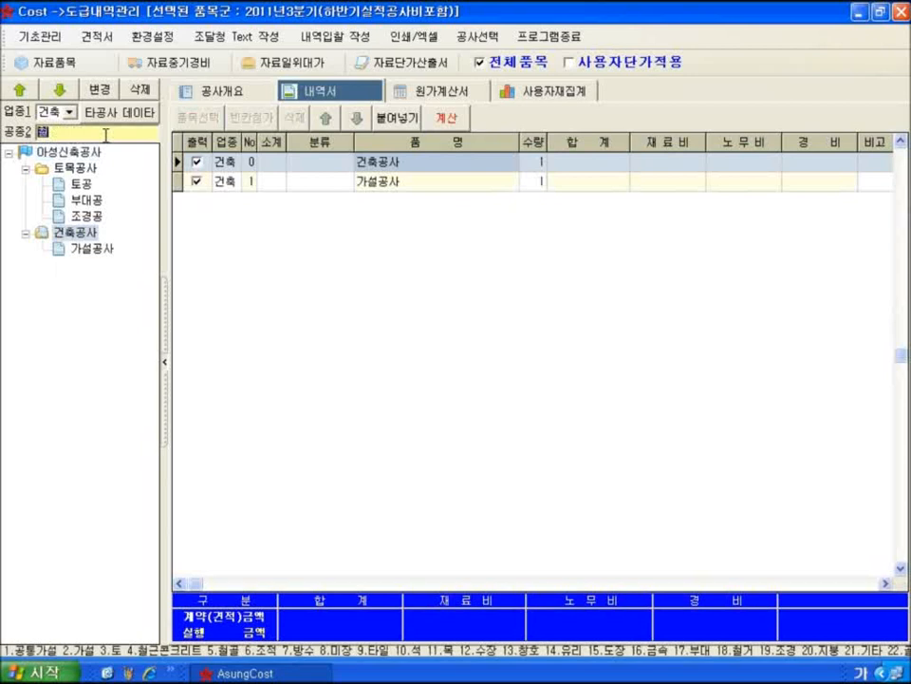
type("철근콘크리트")
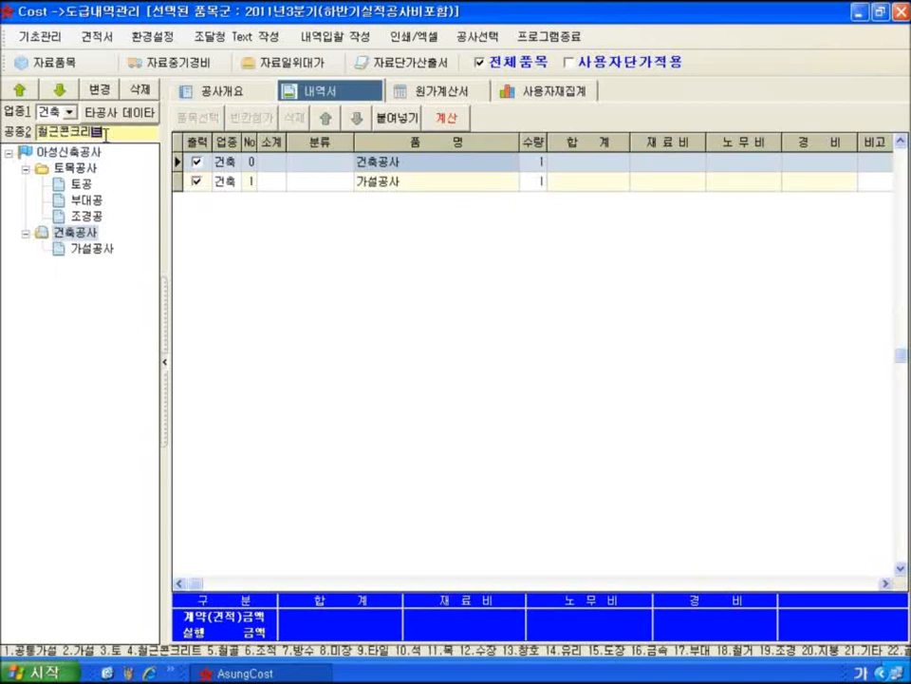
type("공사")
key("Return")
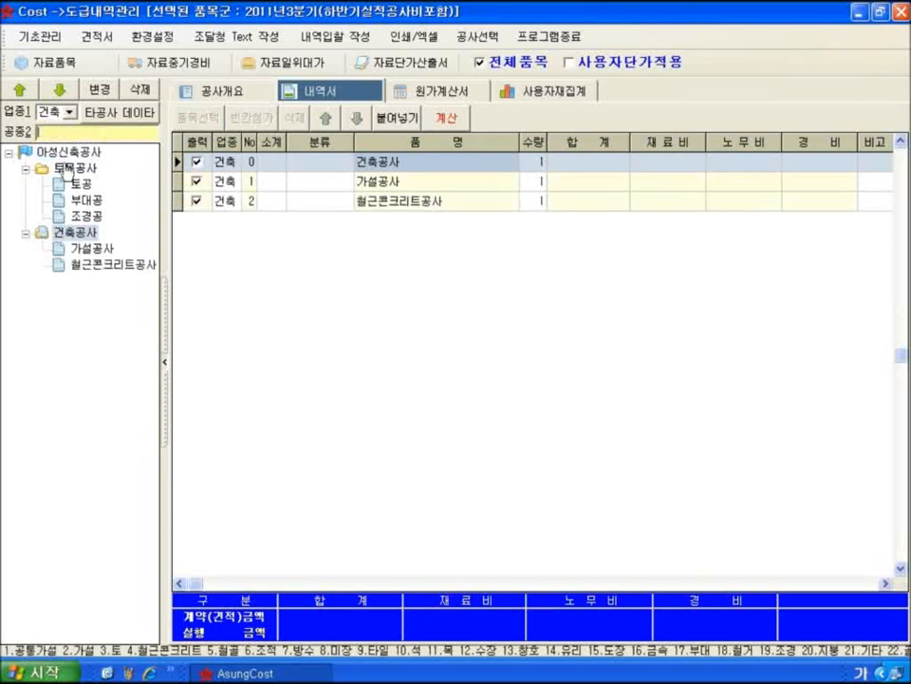
- Add a work category named 인테리어공사 directly under the 아성신축공사 project
left_click(68, 152)
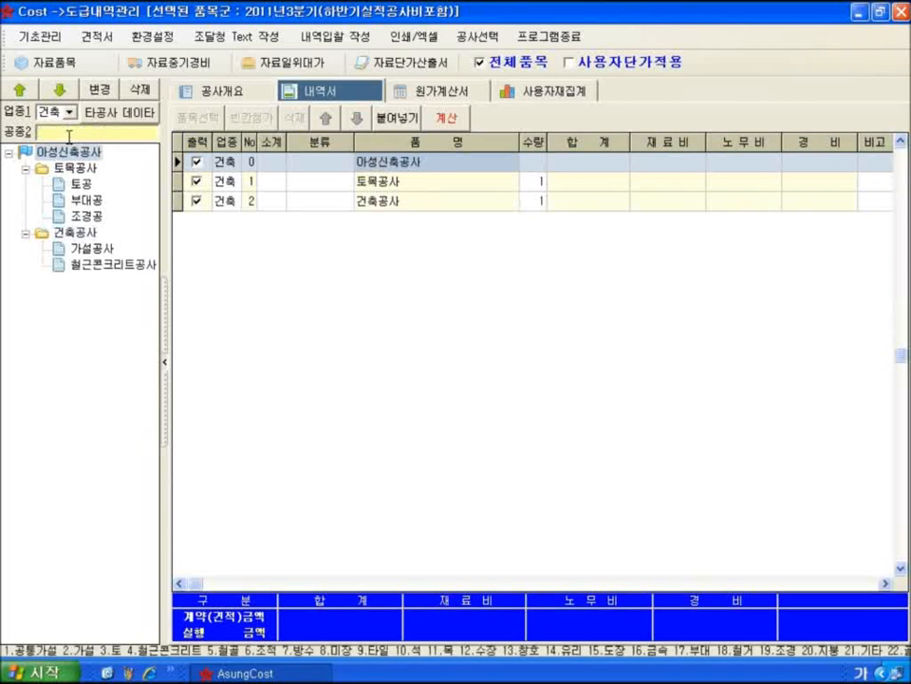
left_click(69, 137)
type("처")
type("테리어공사")
key("Return")
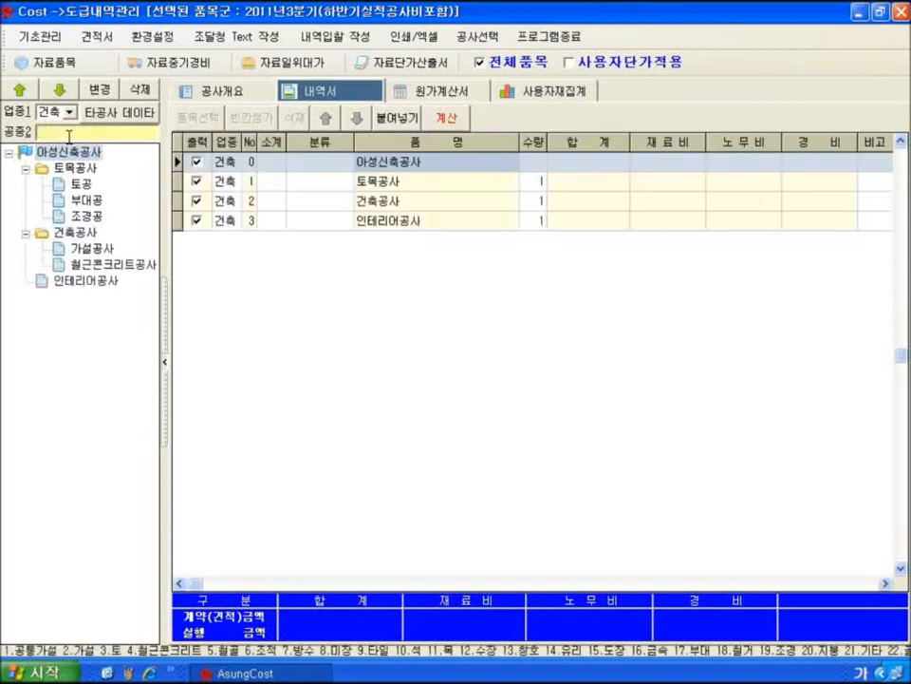
- Add the subcategories 가설공사 and 공통바닥공사 under 인테리어공사
left_click(83, 281)
type("가설")
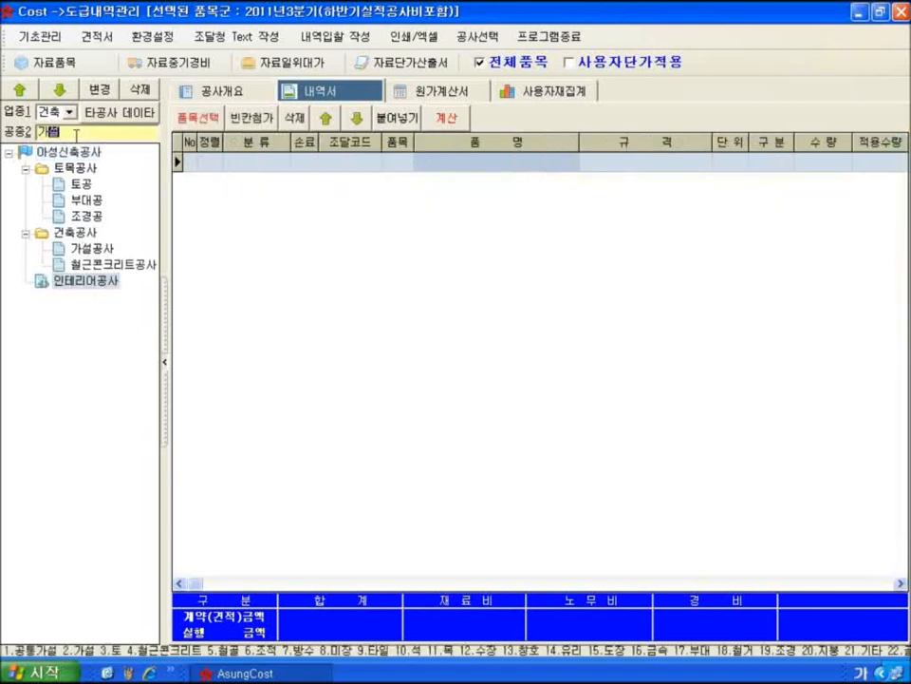
type("공사")
key("Return")
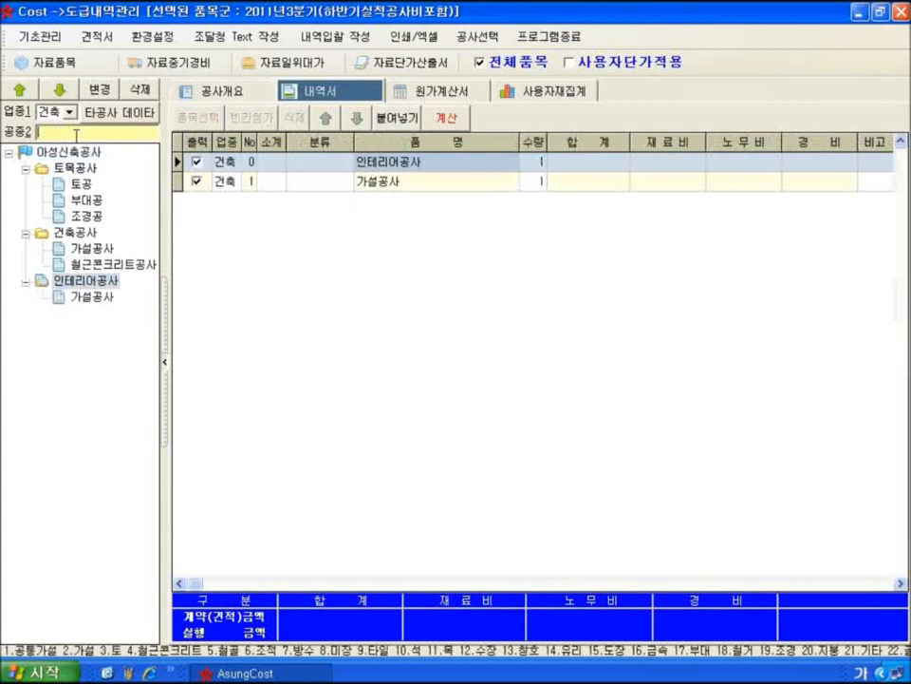
type("공통가")
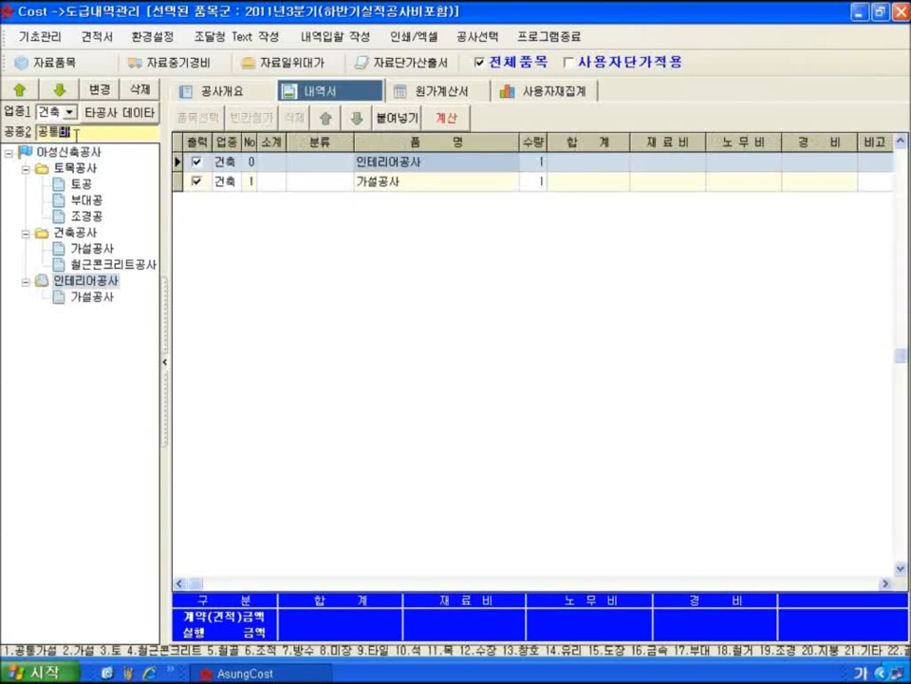
type("닥공사")
key("Return")
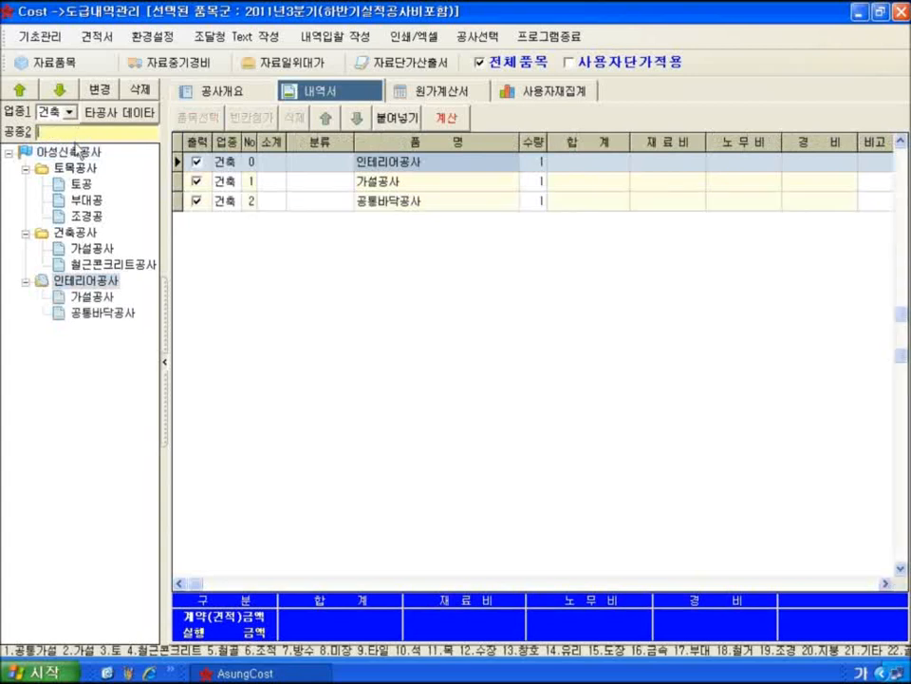
- Add a work category named 전기공사 directly under the 아성신축공사 project
left_click(75, 151)
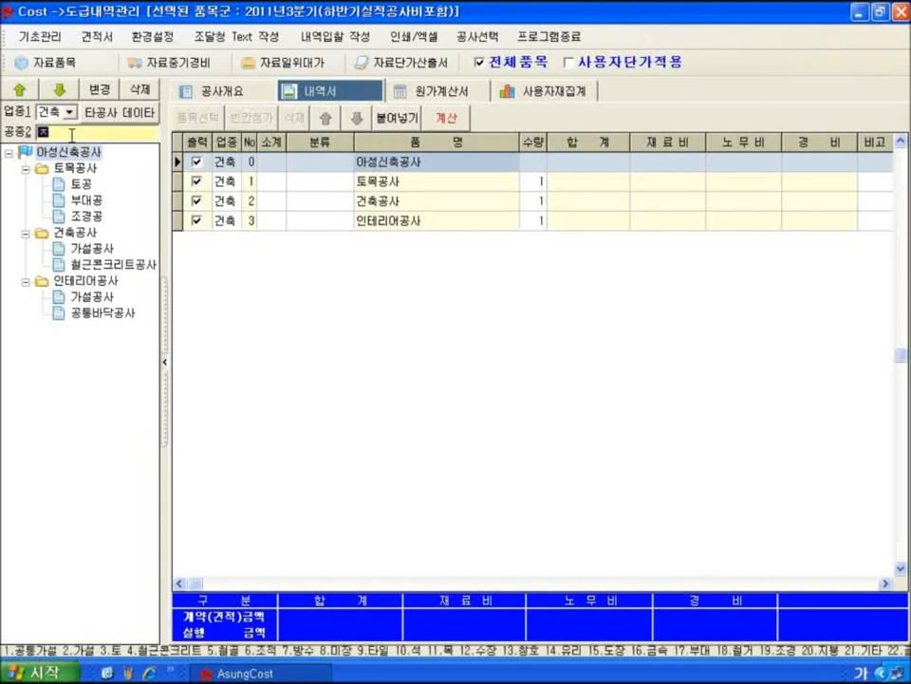
type("전기공사")
key("Return")
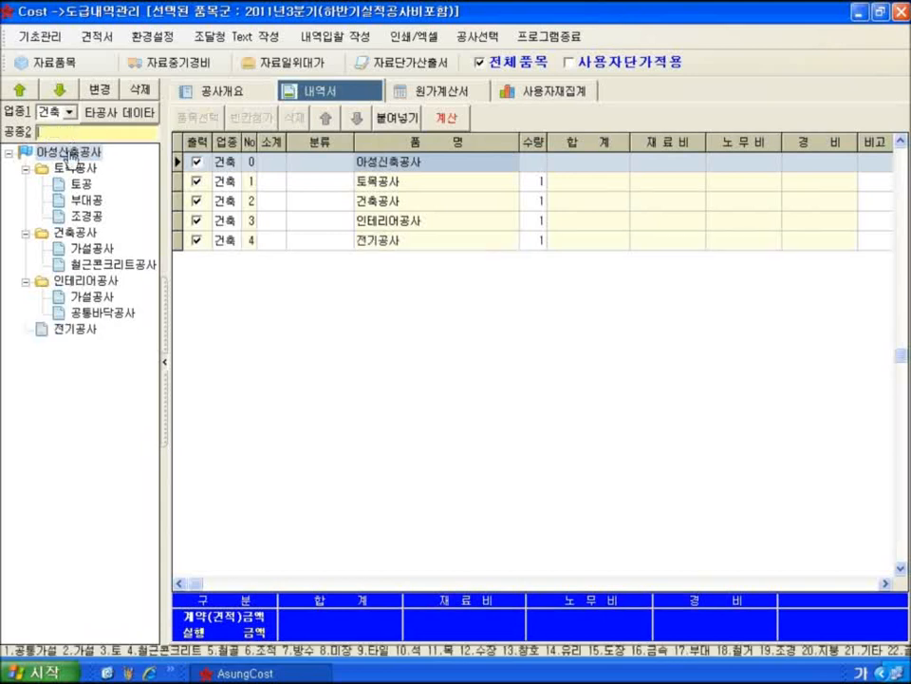
- Add the subcategories 수변전설비공사 and 전력간선공사 under 전기공사
left_click(75, 329)
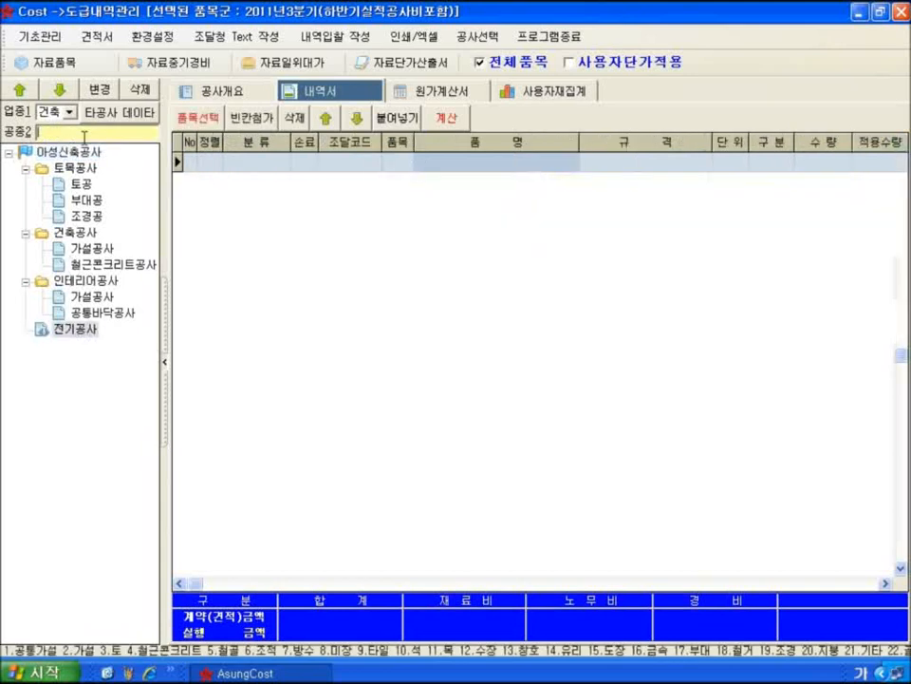
type("ㄱ수변전설비공ㅅ")
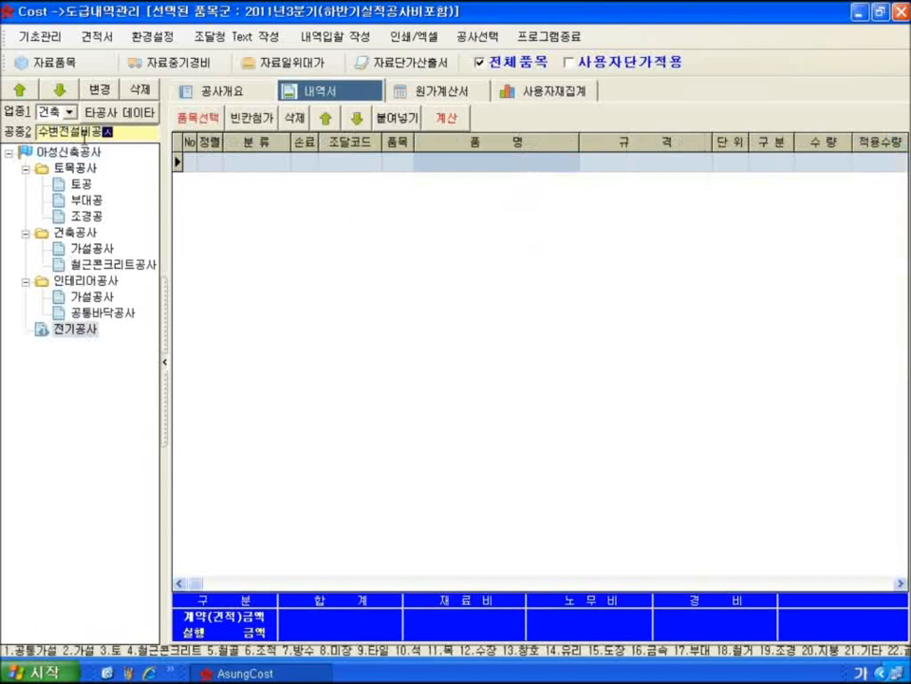
key("Return")
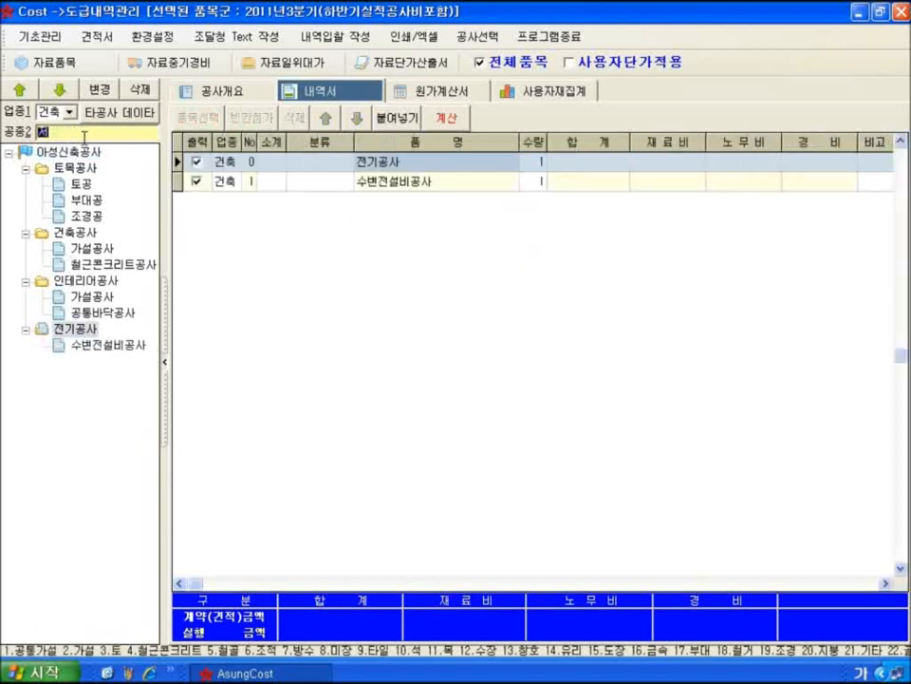
type("전기")
type("력간선공사")
key("Return")
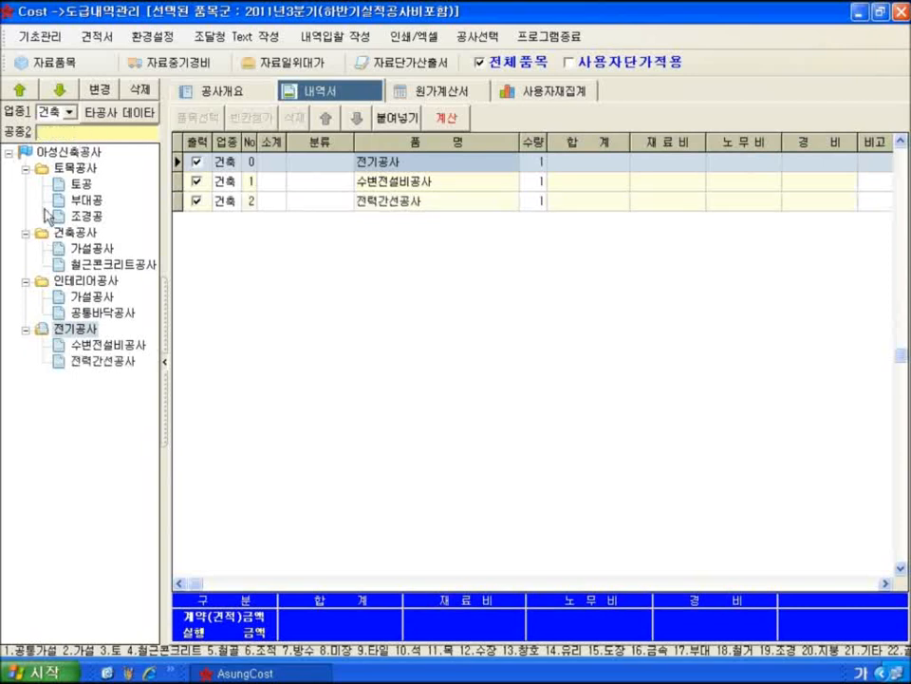
- Add a work category named 기계설비공사 directly under the 아성신축공사 project
left_click(42, 154)
left_click(57, 137)
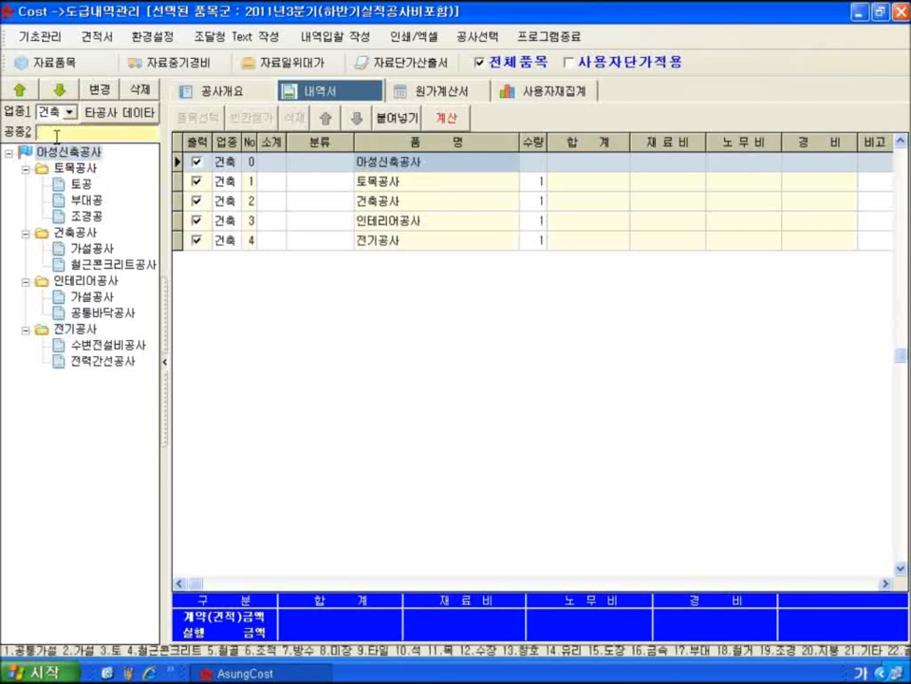
type("기계설비공")
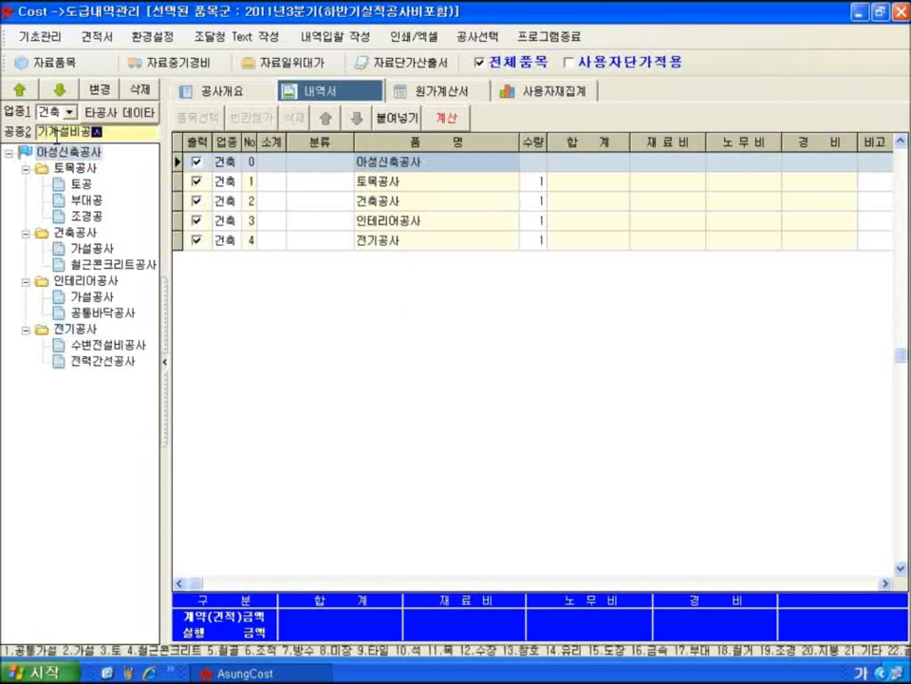
type("사")
key("Return")
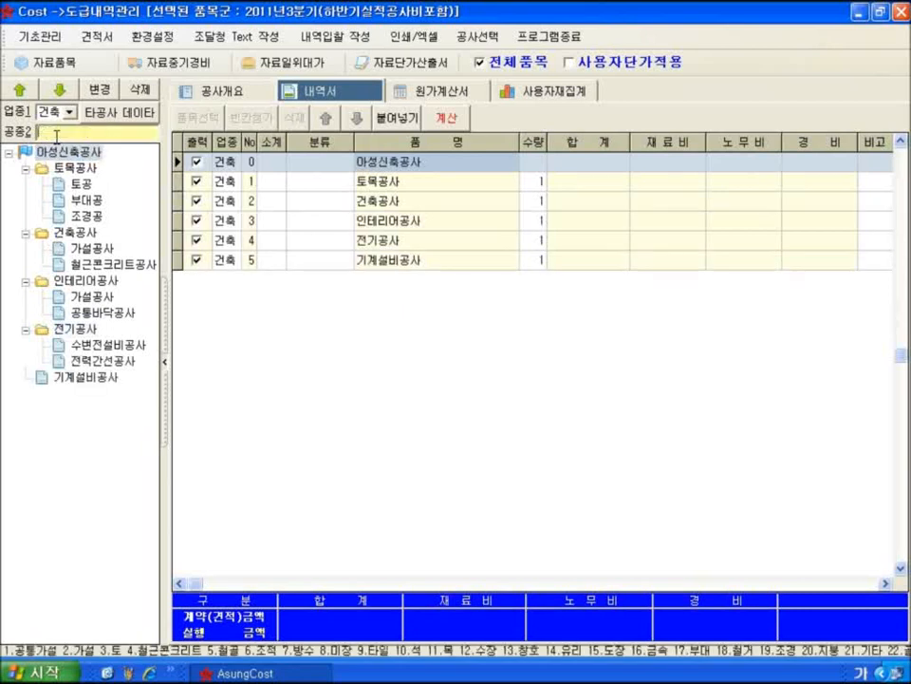
- Add the subcategories 장비설치공사 and 기계실배관공사 under 기계설비공사
left_click(76, 378)
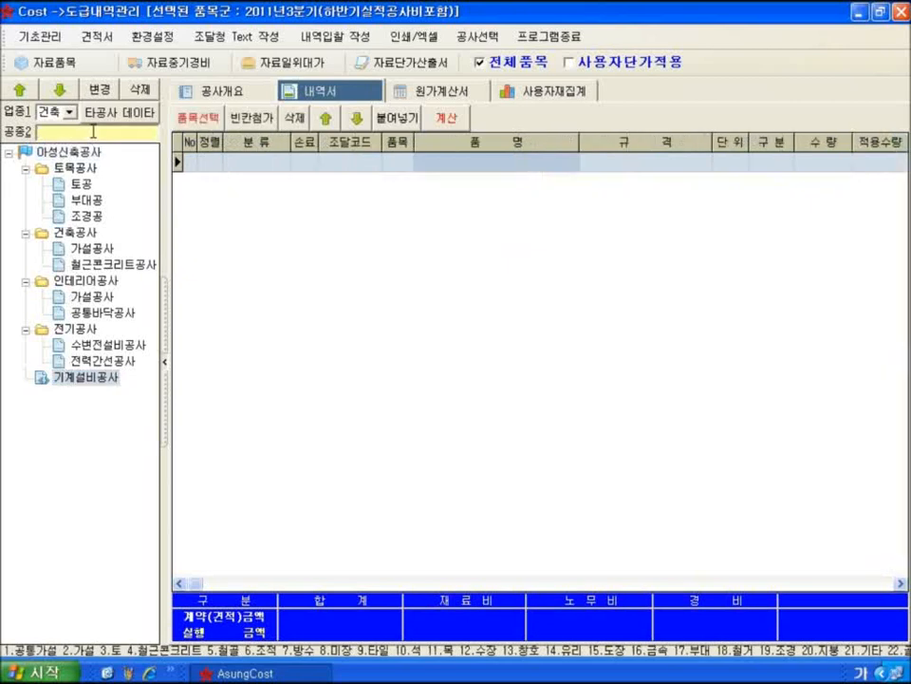
type("장비서")
type("치공사")
key("Return")
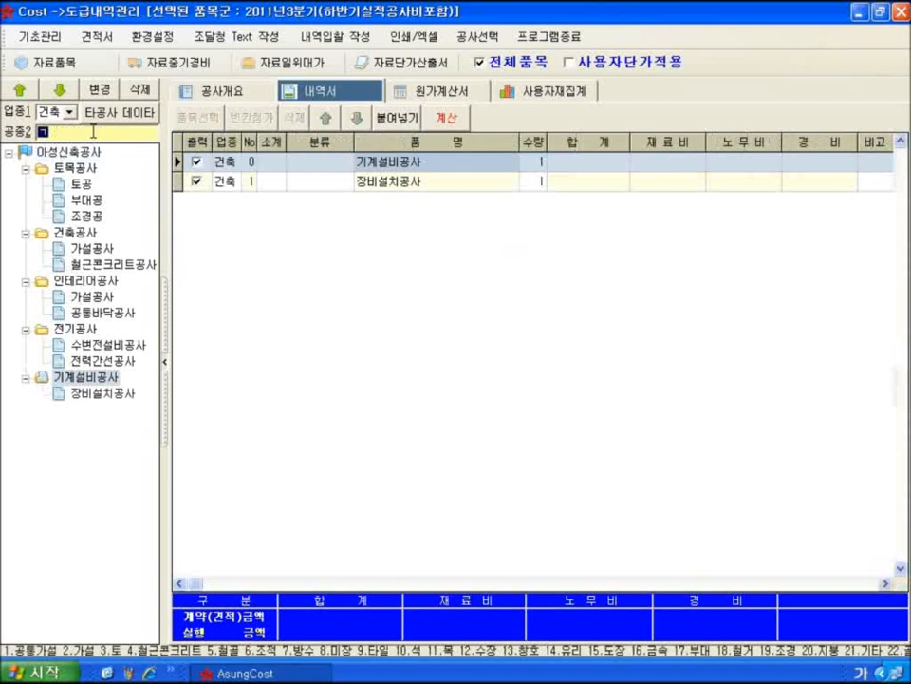
type("기계설배관")
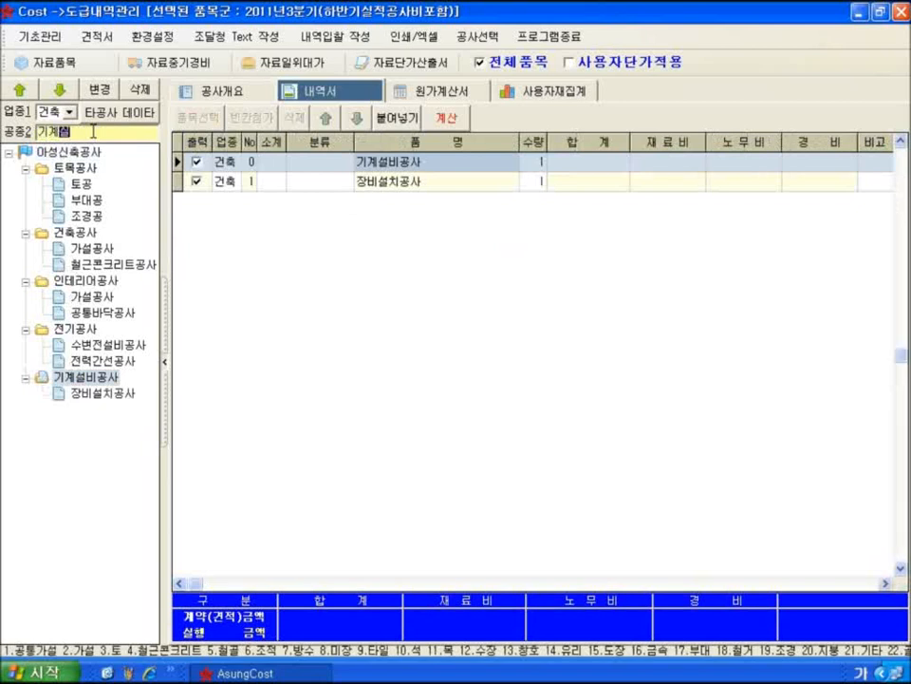
type("공사")
key("Return")
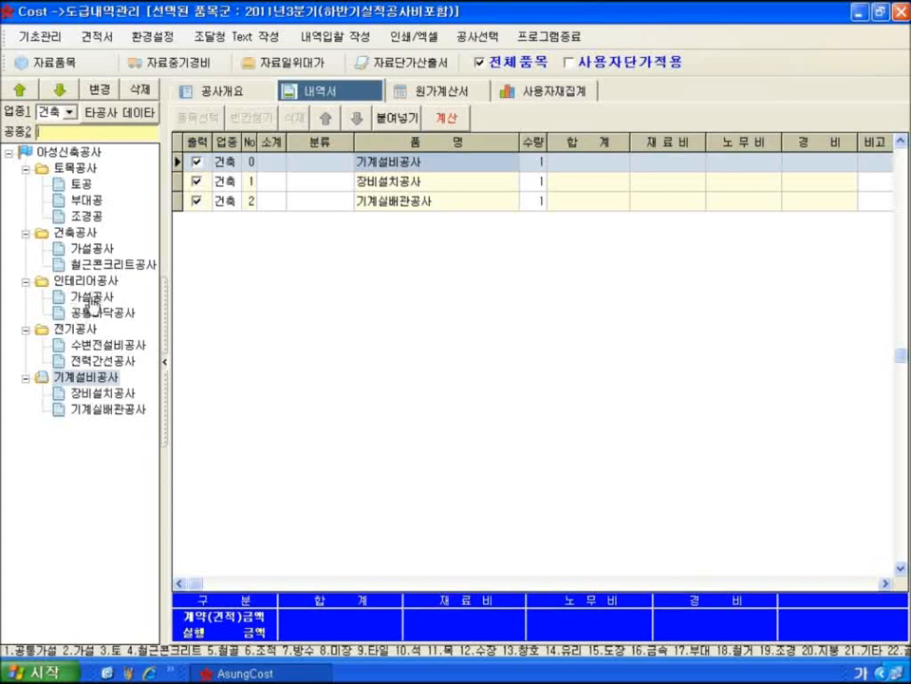
- Add a blank row to the 토공 item list under 토목공사 and name it 1) 토공
left_click(81, 184)
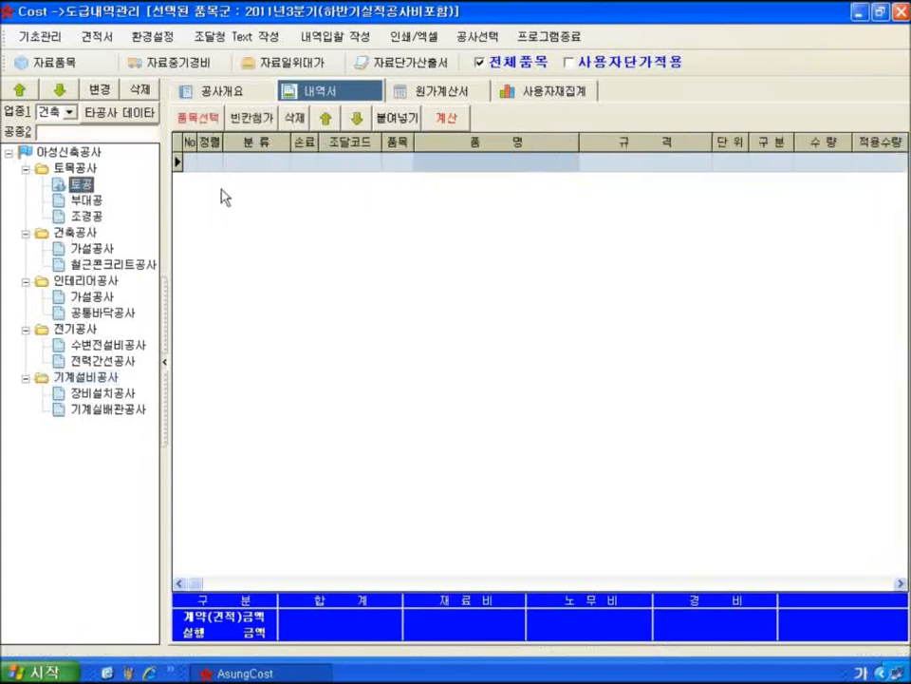
left_click(262, 127)
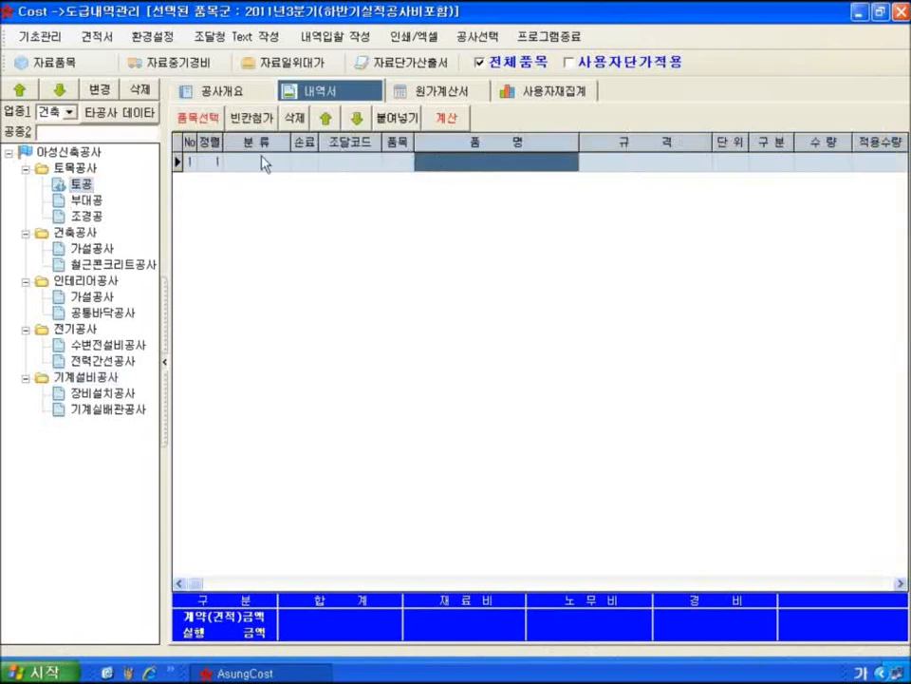
left_click(465, 164)
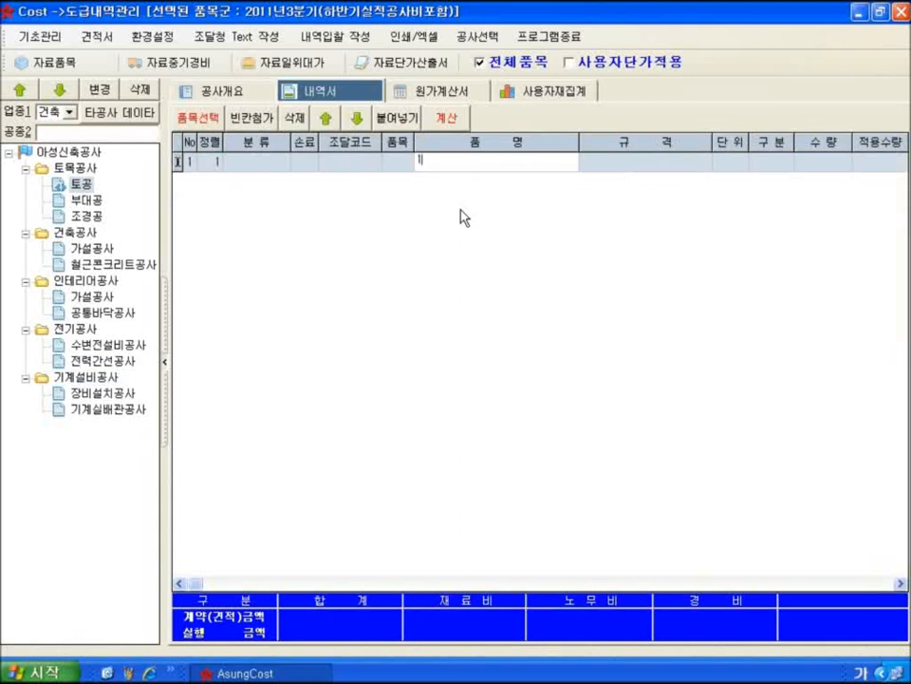
type("ㅣ) ㅌㅗ공")
key("Return")
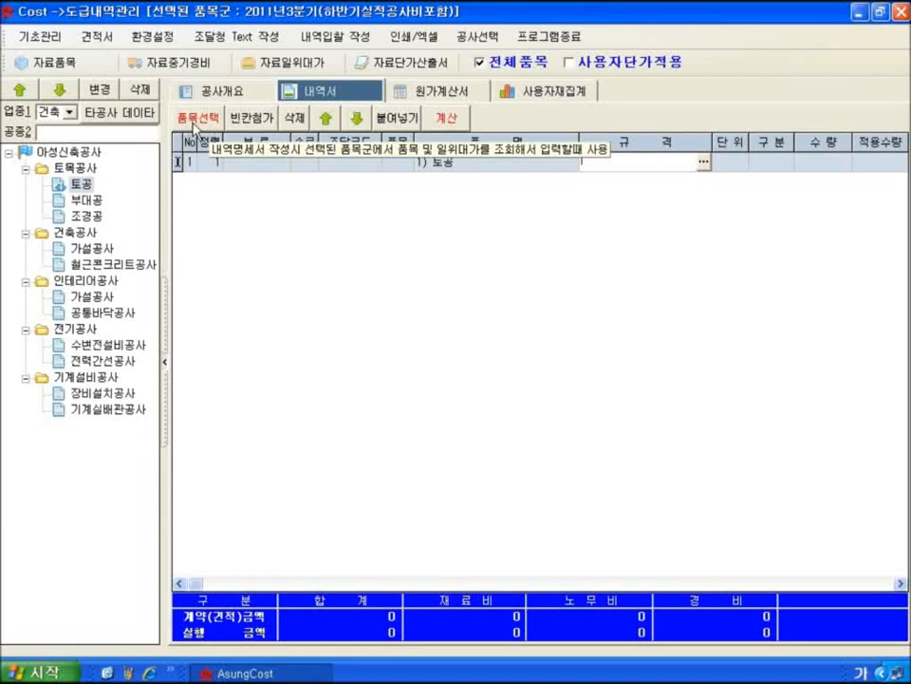
- Open the item lookup for the 토공 list and search the item names for 터파기
left_click(427, 163)
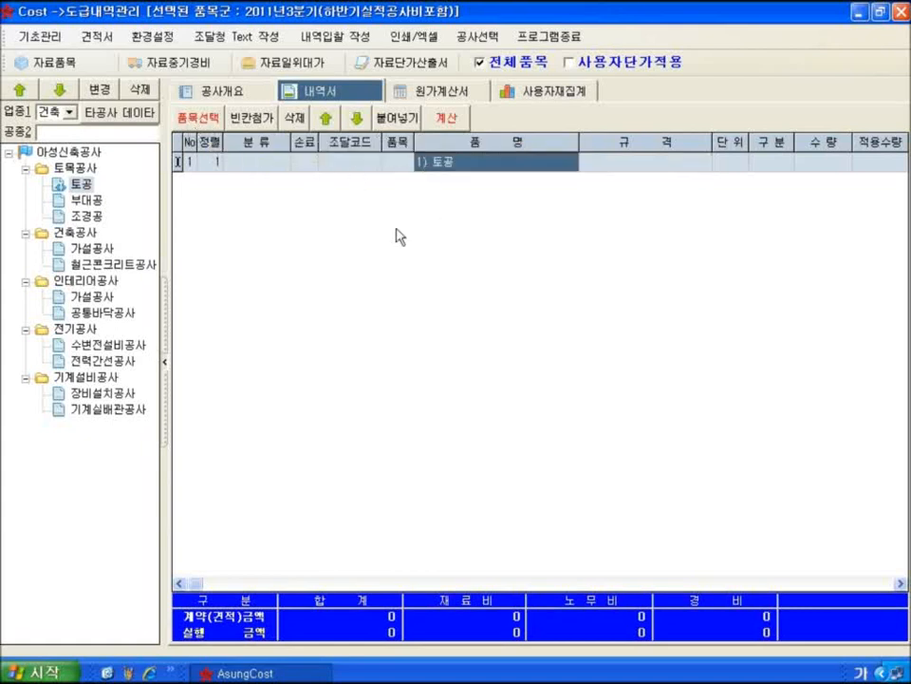
left_click(203, 133)
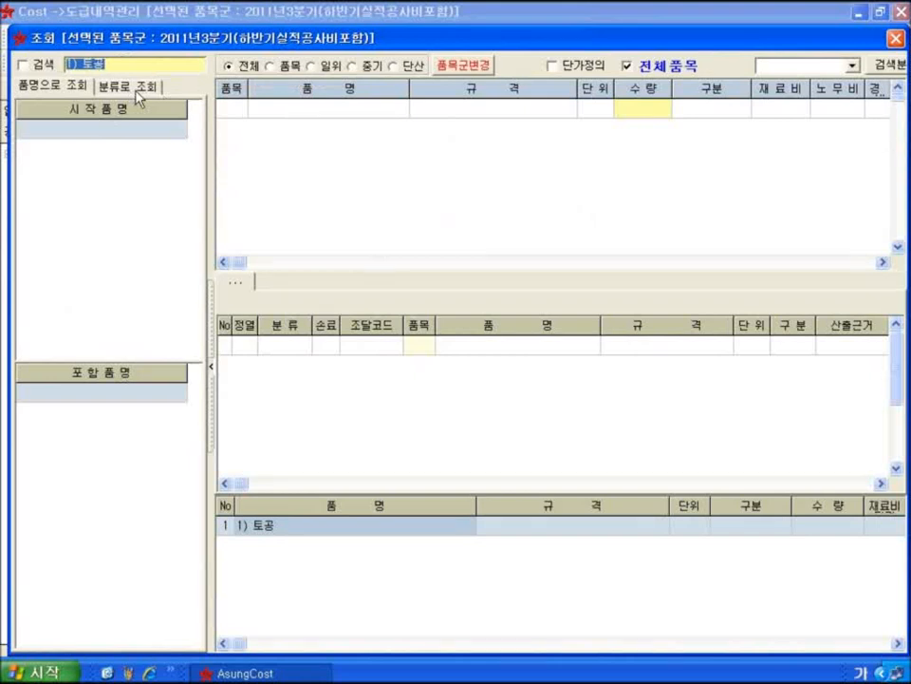
type("터파기")
left_click(138, 60)
key("Return")
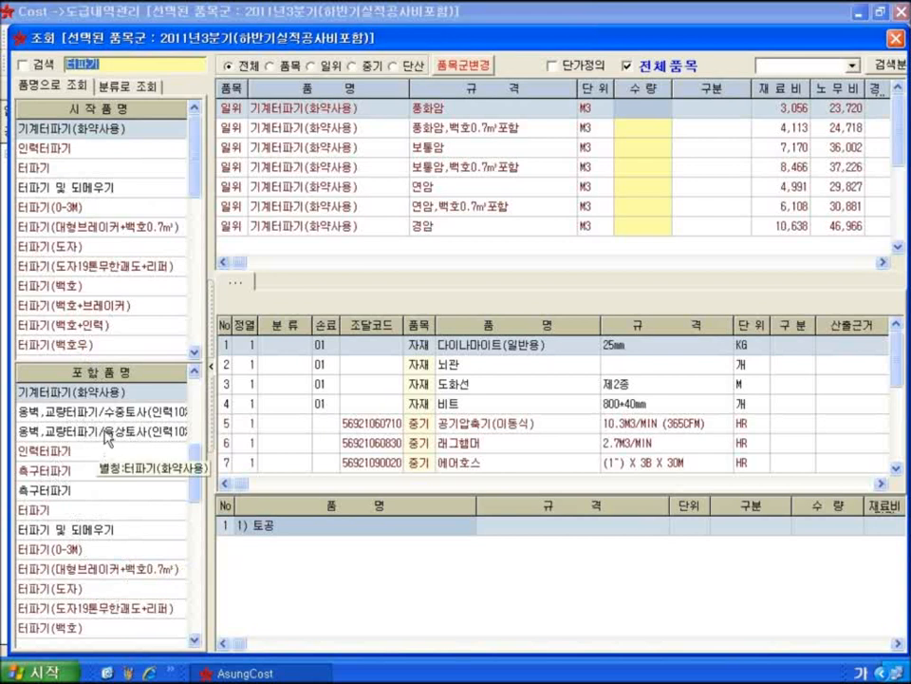
- Browse the item library by classification, collapsing the whole tree and expanding 공통자재, 설비자재 and its 방진.소음자재류 subcategory
left_click(132, 91)
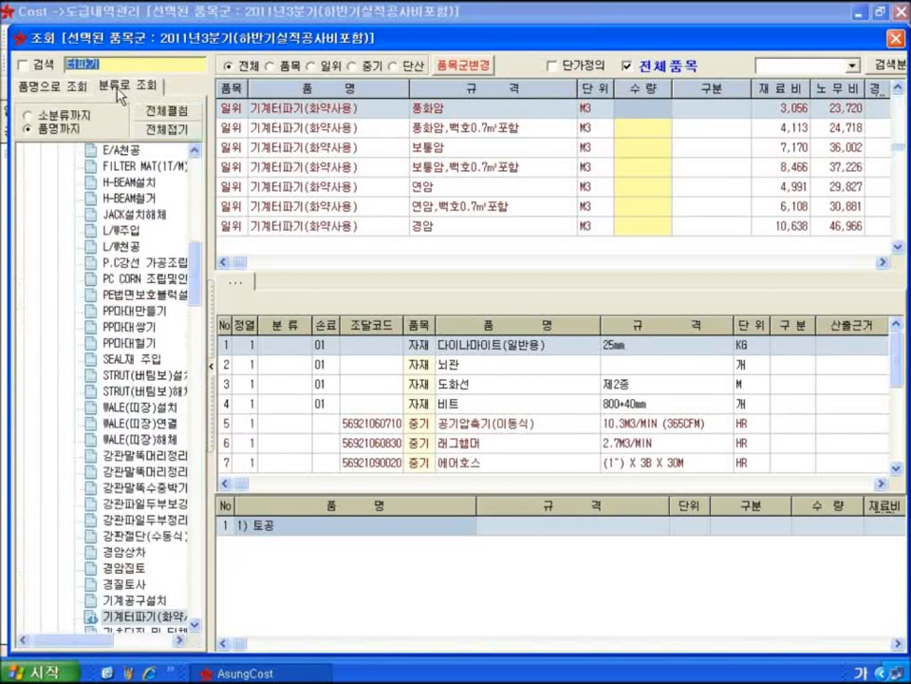
left_click(166, 130)
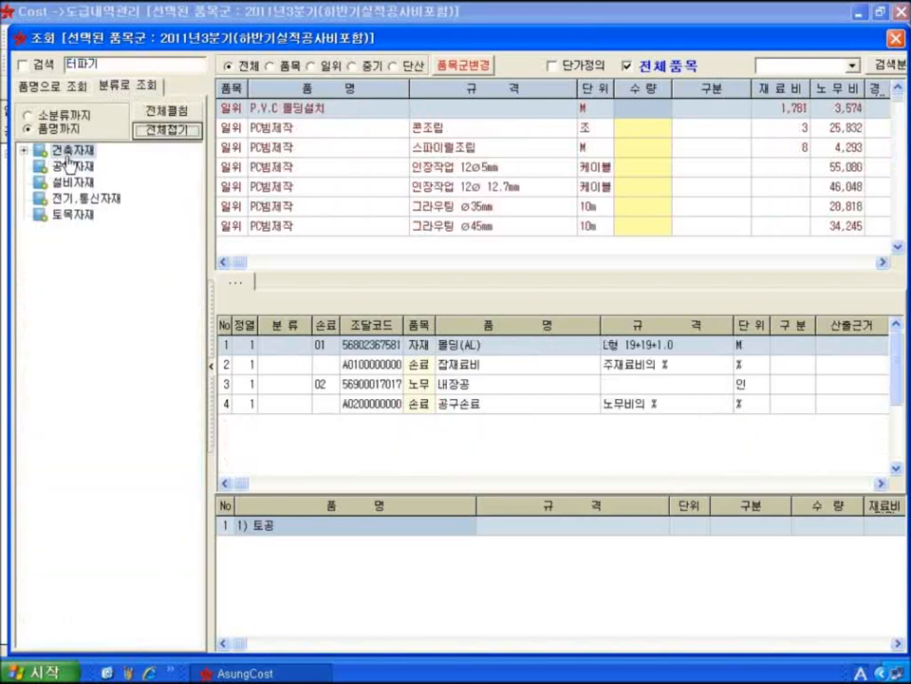
double_click(67, 166)
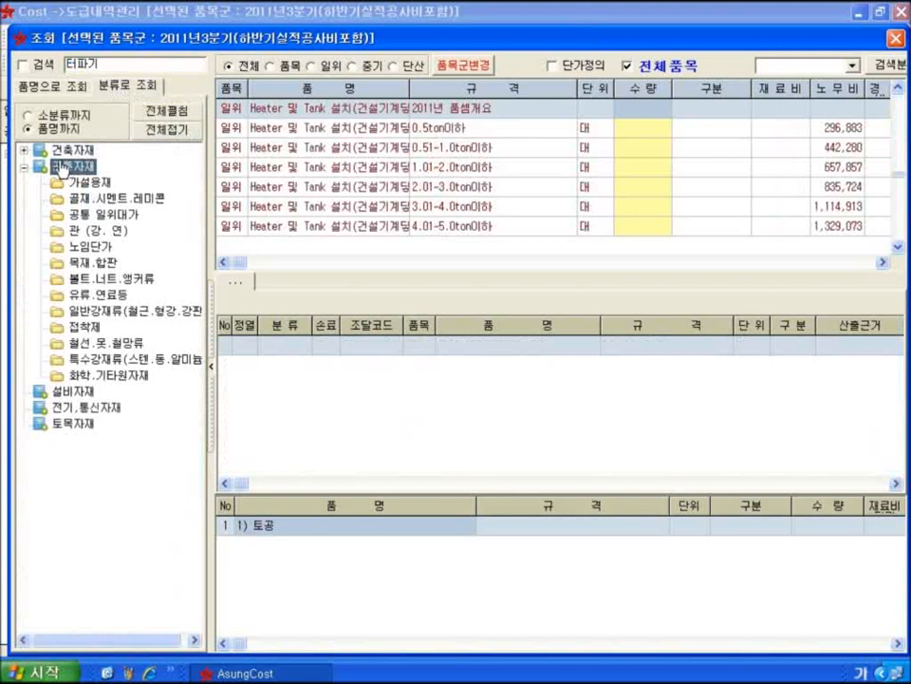
left_click(64, 152)
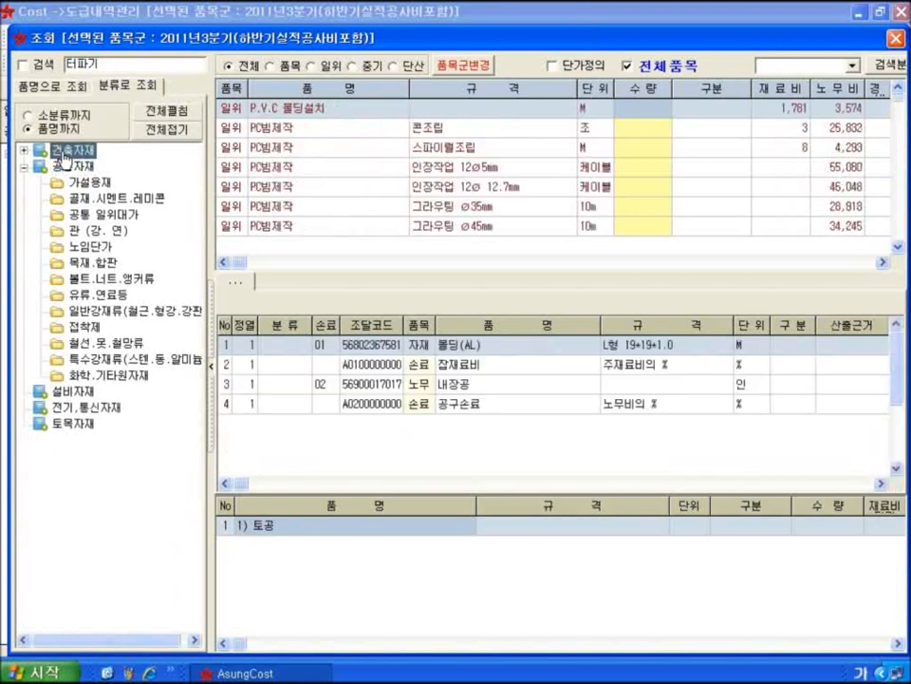
double_click(68, 391)
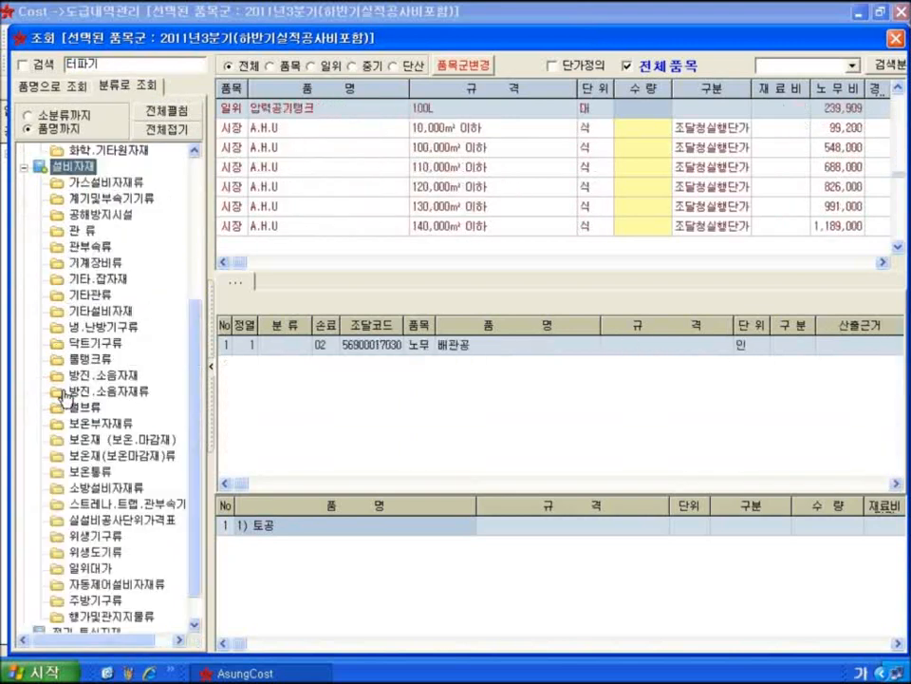
double_click(67, 392)
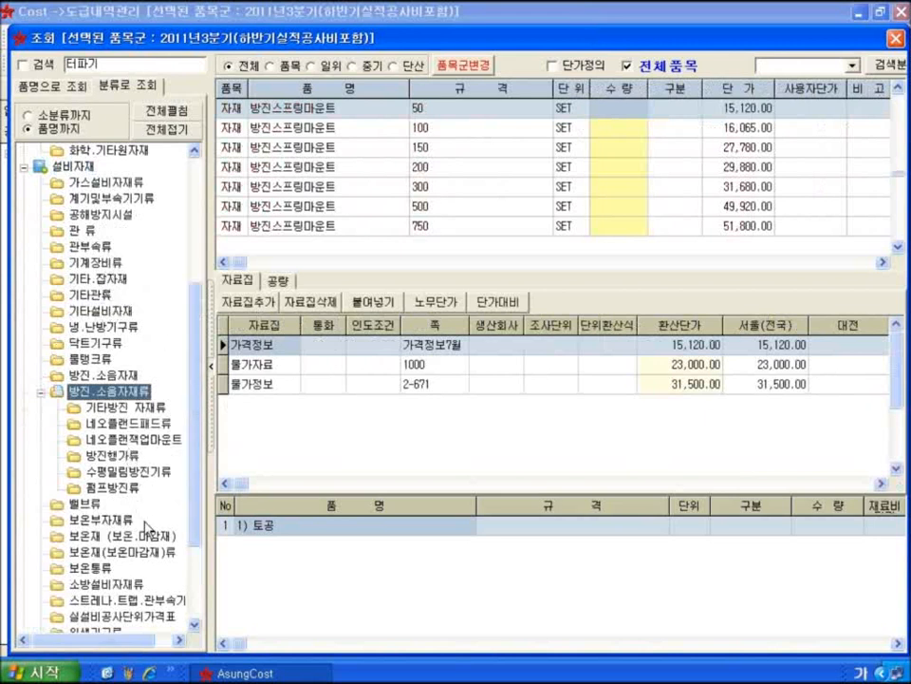
- Compare the 터파기 results in the item-name lookup with their place in the classification tree, ending in the item-name lookup
left_click(47, 85)
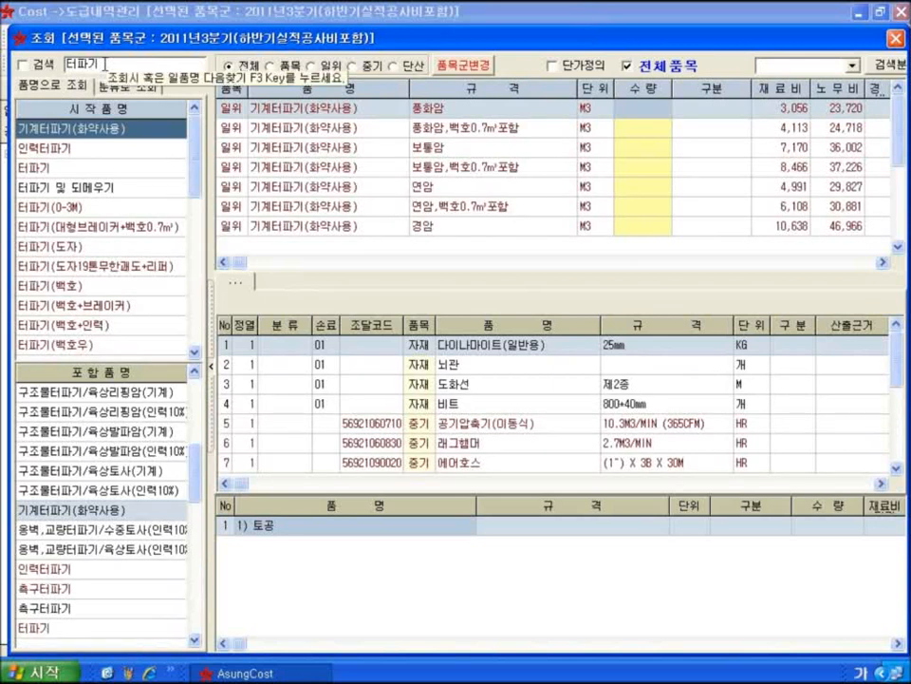
left_click(131, 84)
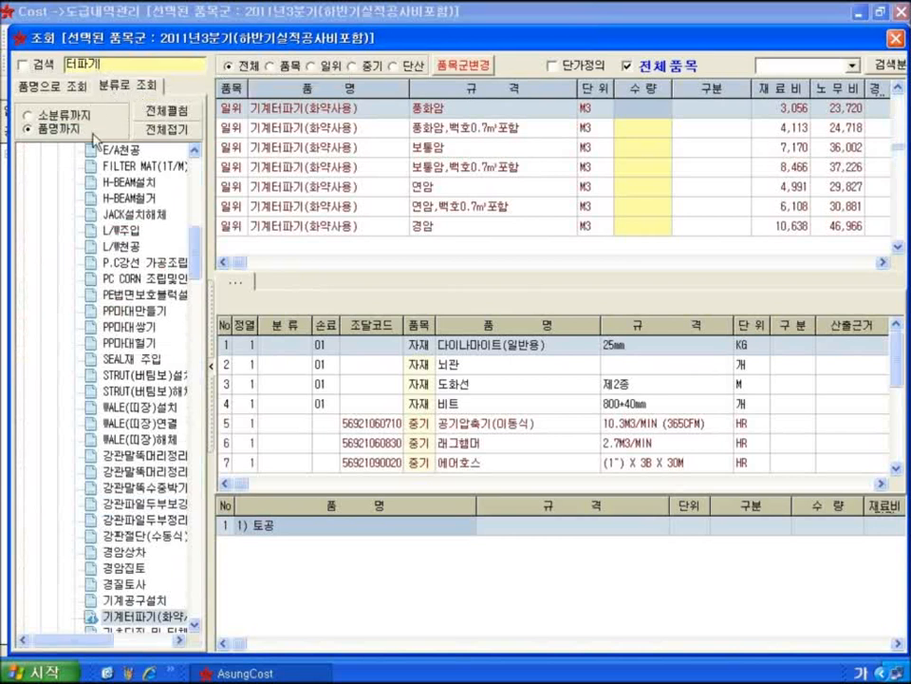
left_click(53, 84)
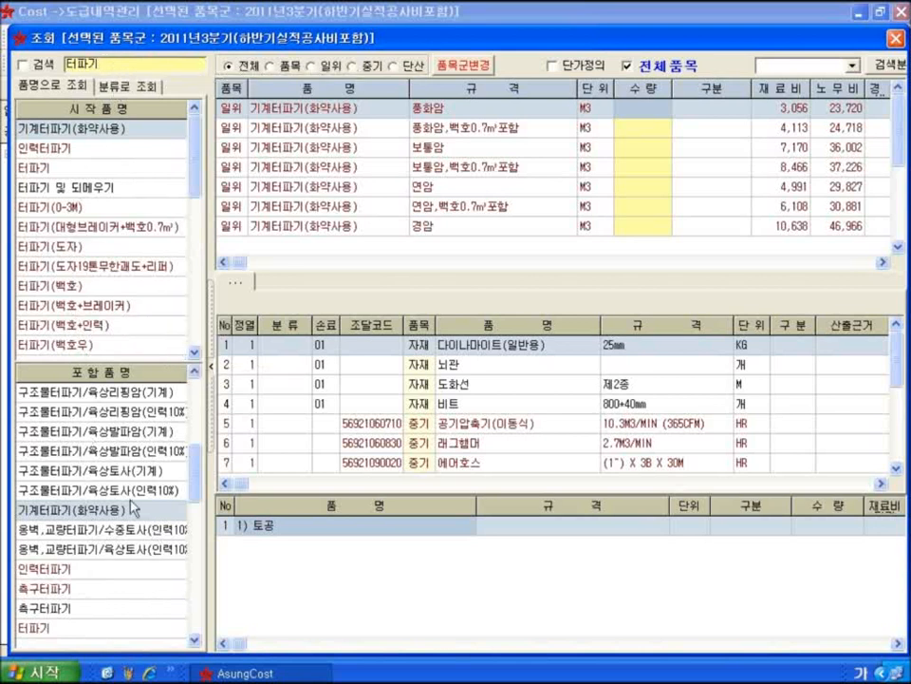
- Add the 터파기(백호우0.7M3) item with specification 토사 기계80%+인력20% to the 토공 list with quantity 333
scroll(145, 236, "down", 20)
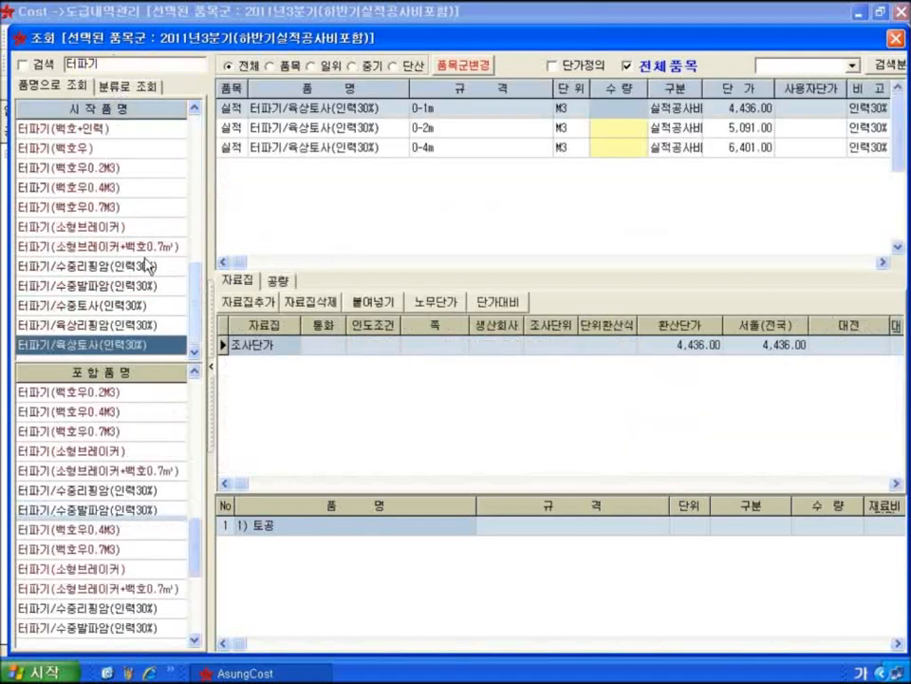
left_click(174, 214)
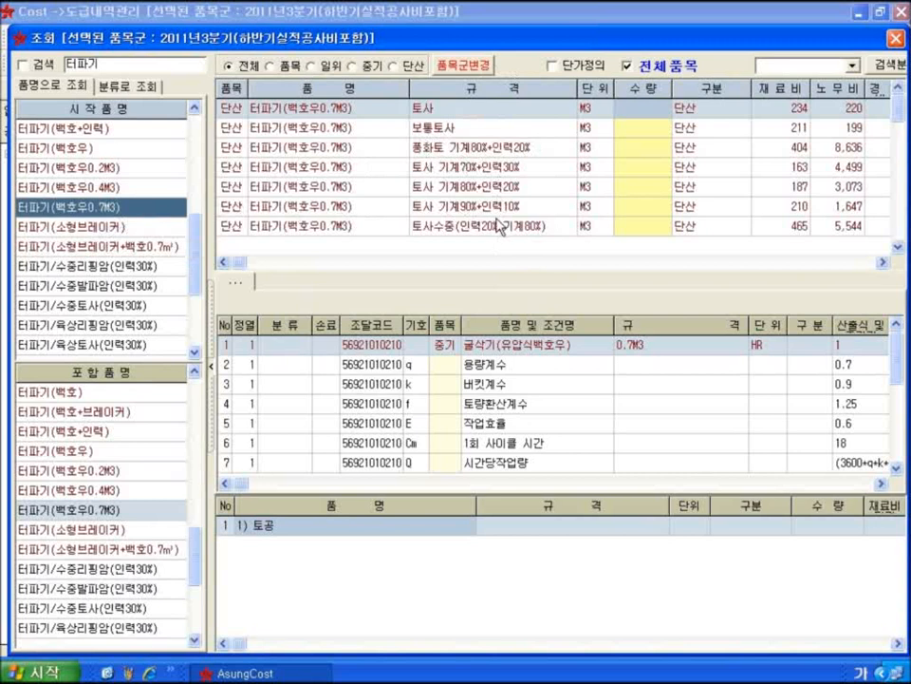
left_click(439, 188)
left_click(434, 193)
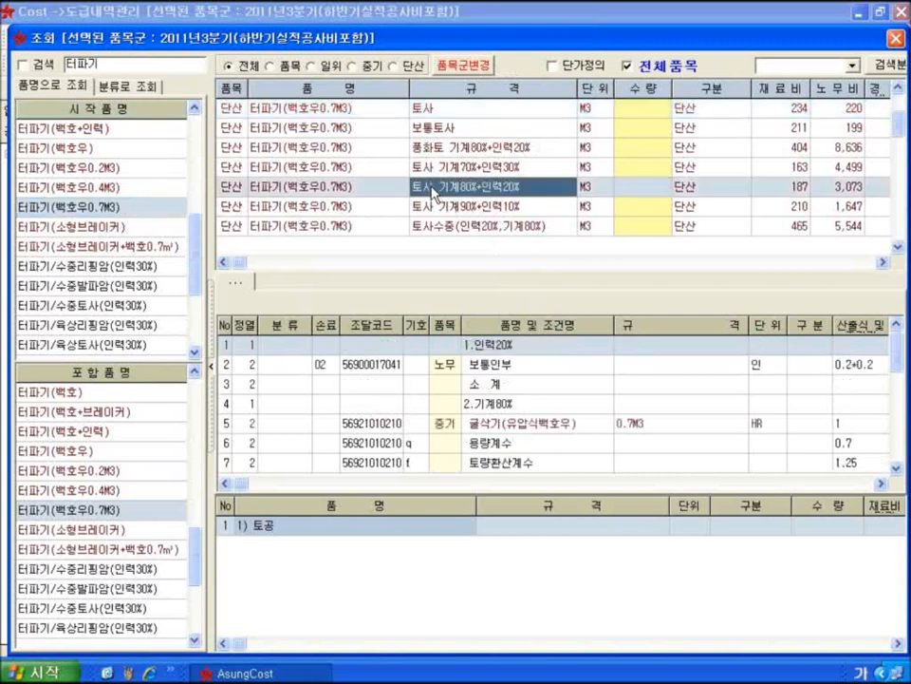
key("Tab")
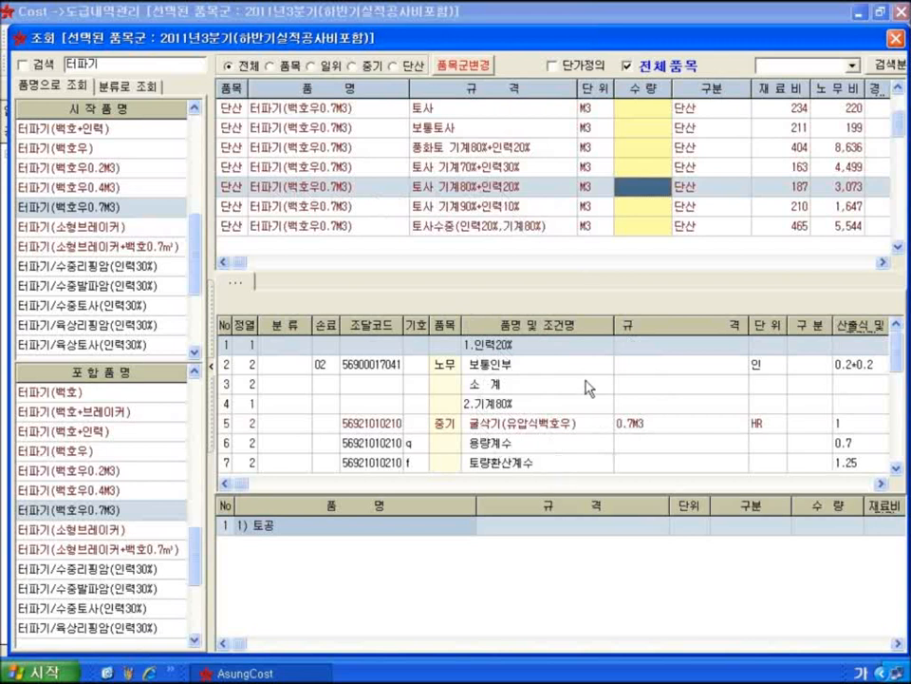
key("F2")
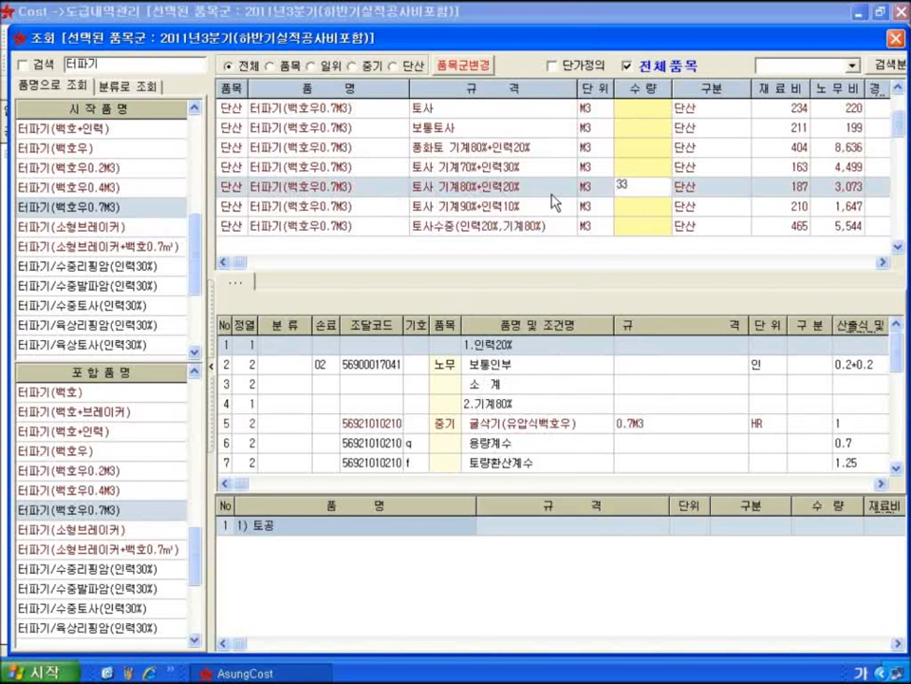
type("333")
key("shift+Home")
key("Return")
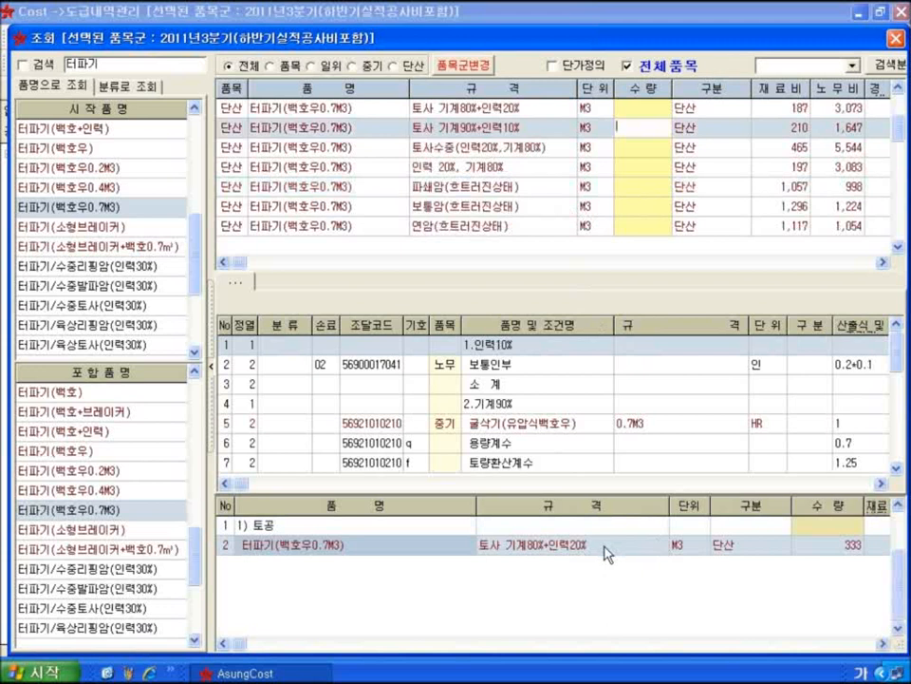
- Search the item names for 되메 and browse to the end of the matching names
double_click(108, 62)
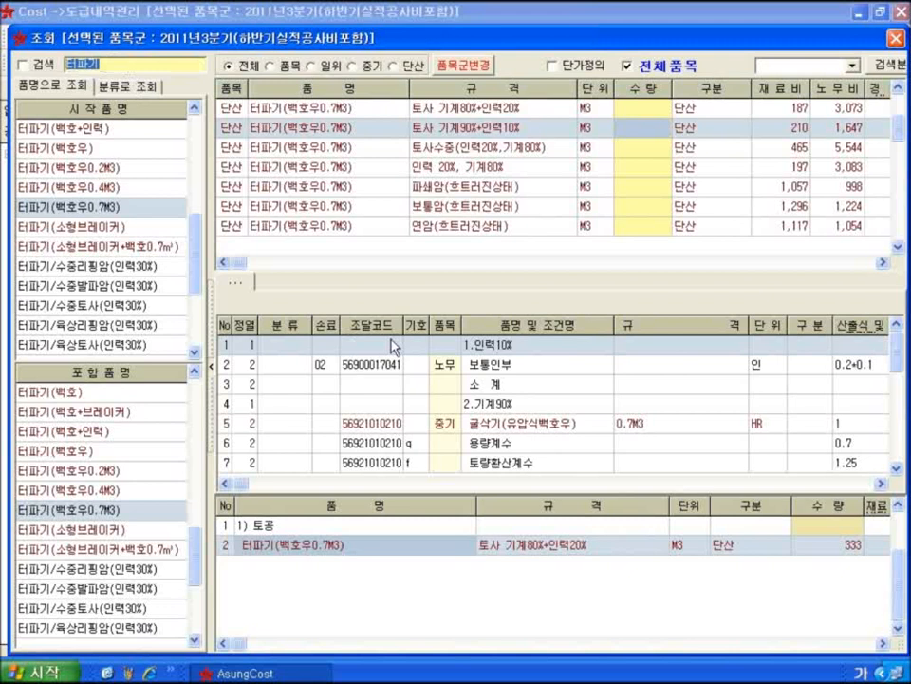
type("터")
type("메")
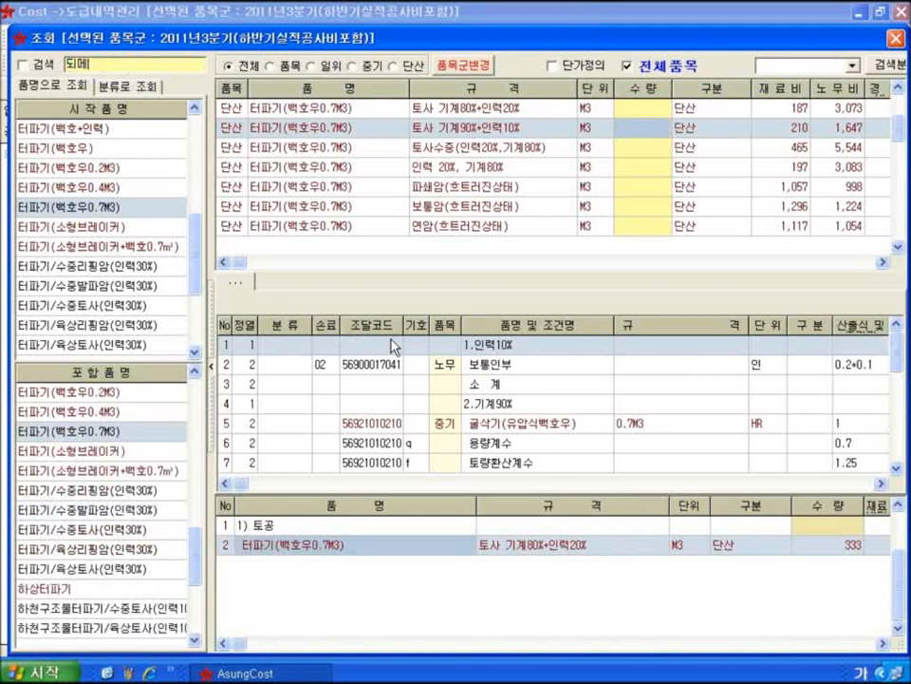
key("Return")
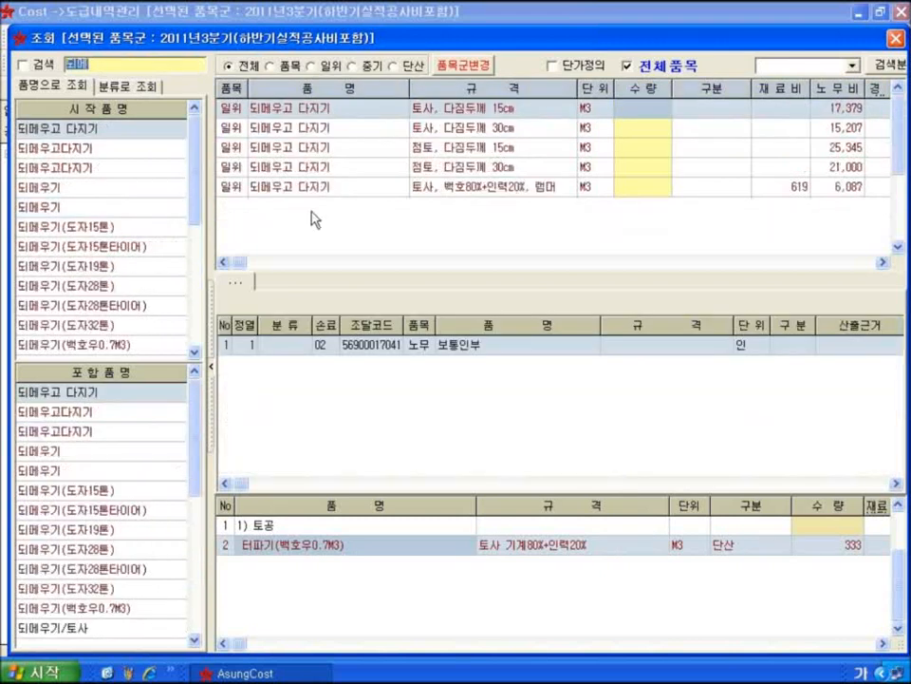
left_click(105, 64)
left_click(143, 171)
key("End")
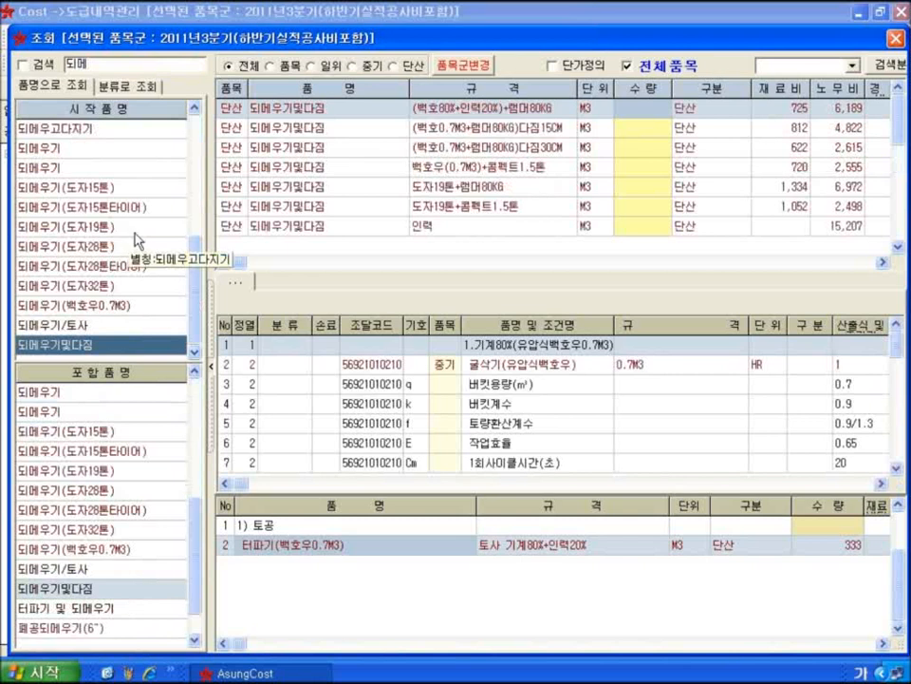
- Add 되메우기(백호우0.7M3) with specification 토사 인력20%+기계80% and quantity 330 to the 토공 list, and close the item lookup
left_click(161, 306)
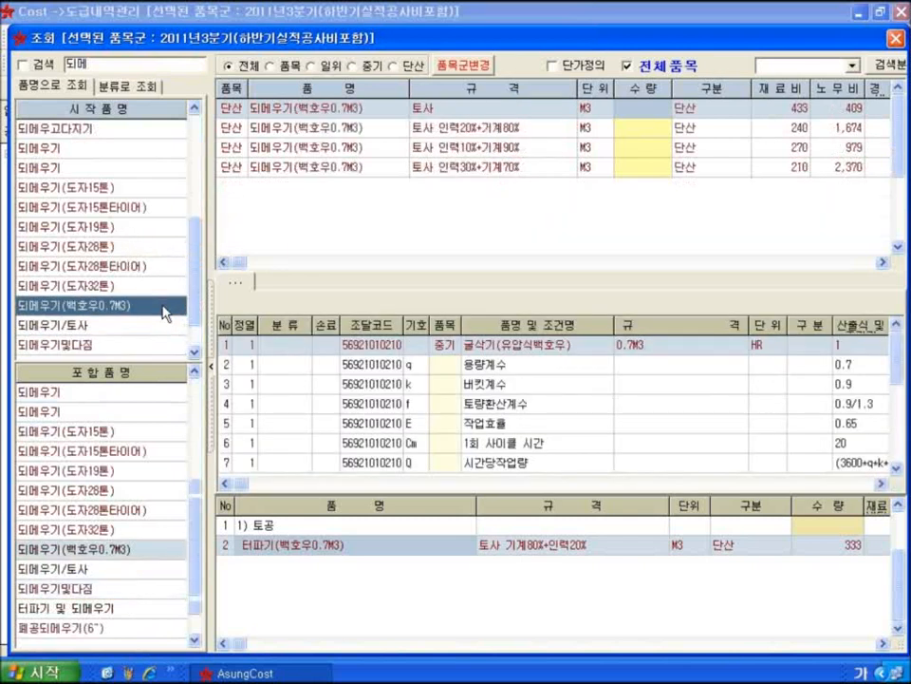
left_click(474, 131)
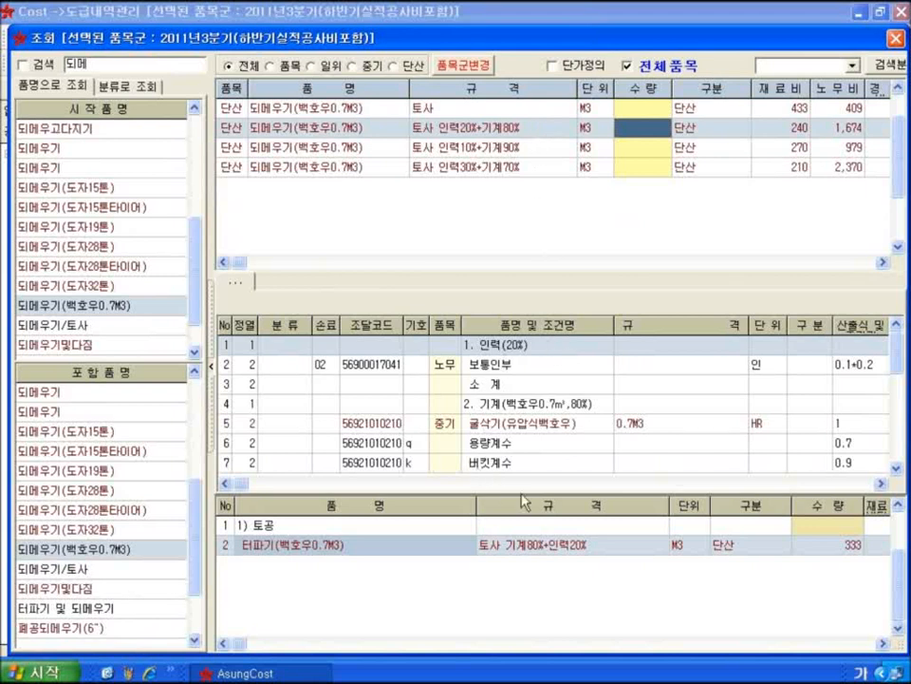
left_click(645, 127)
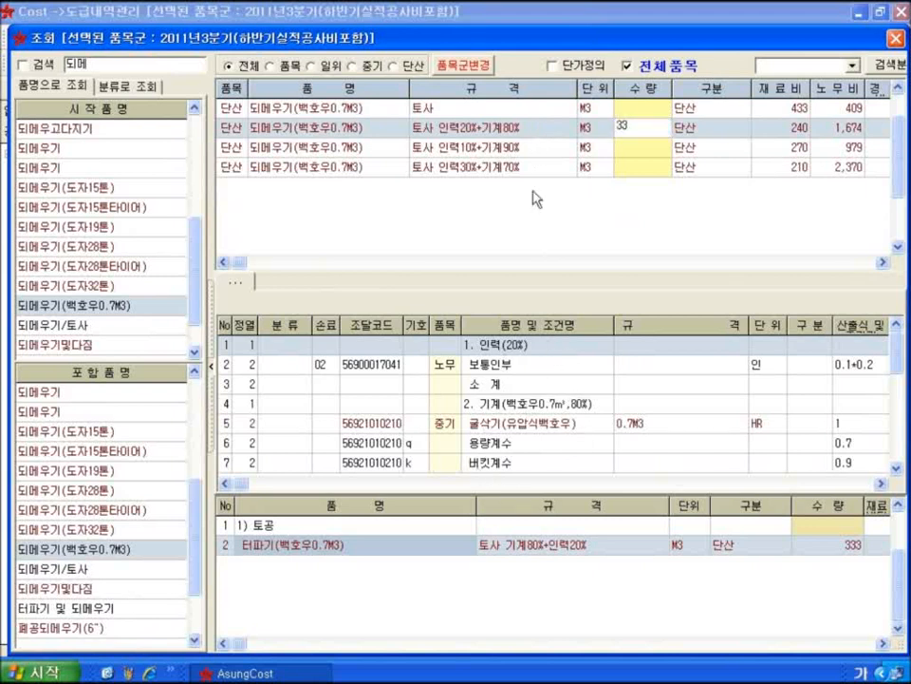
type("330")
key("Return")
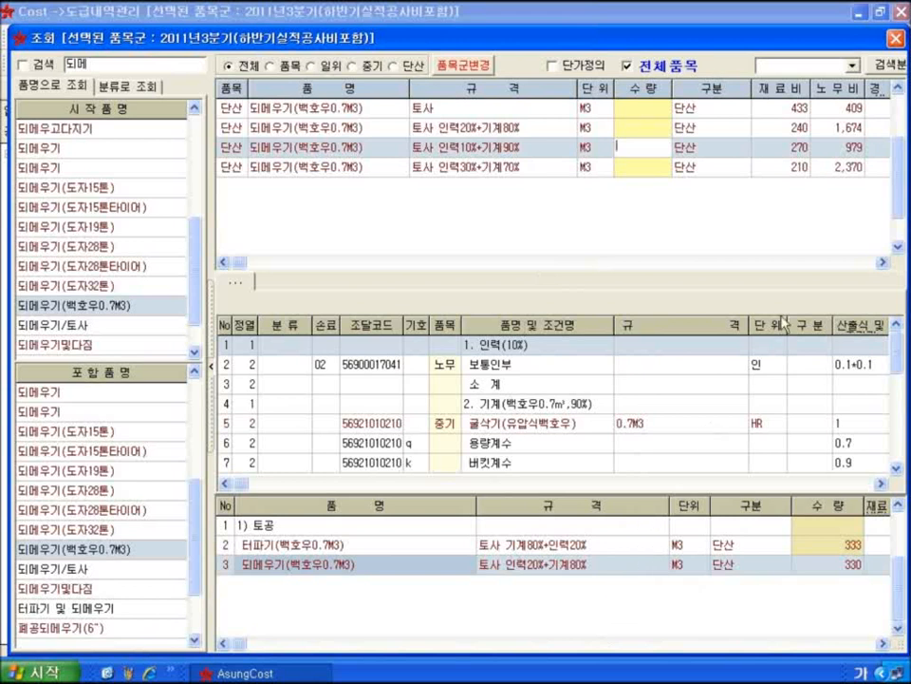
left_click(894, 40)
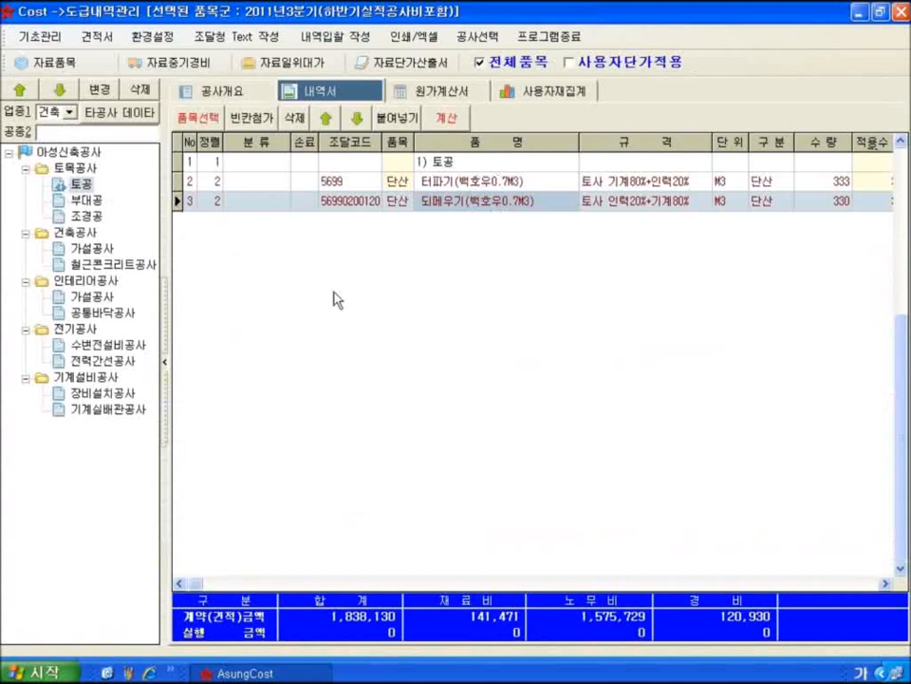
- Review the 1) 토공 heading row and the 터파기 row below it in the bill
left_click(429, 163)
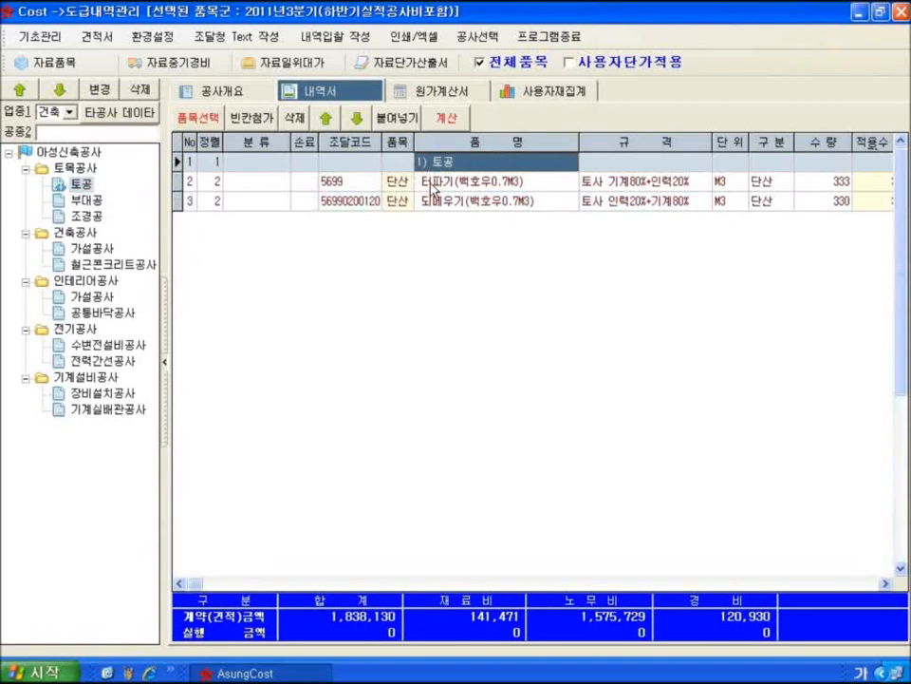
left_click(259, 161)
key("Down")
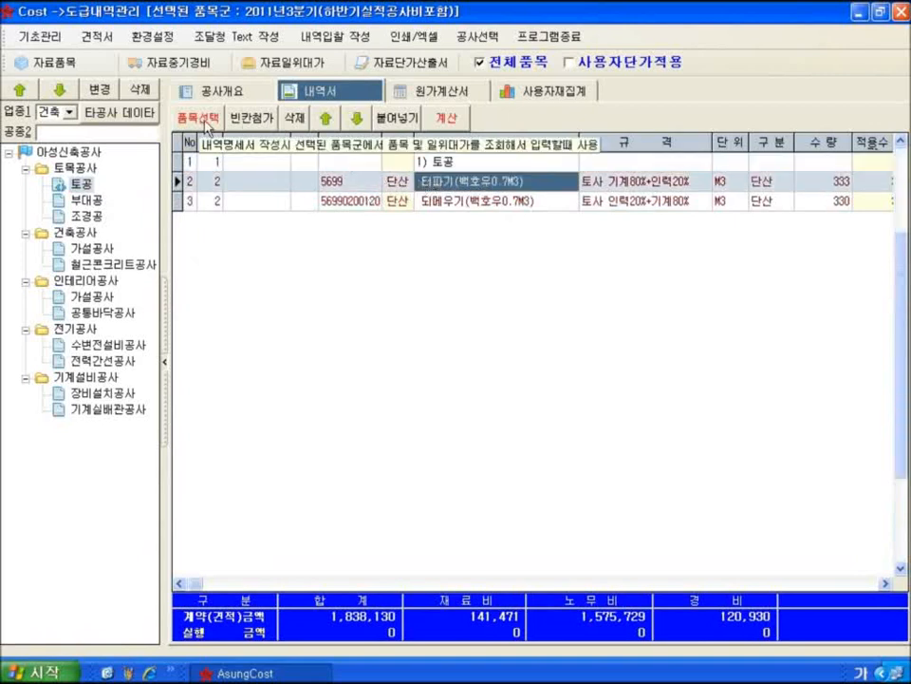
- Open the item lookup for the 조경공 category under 토목공사 and search the item names for 나무
left_click(86, 215)
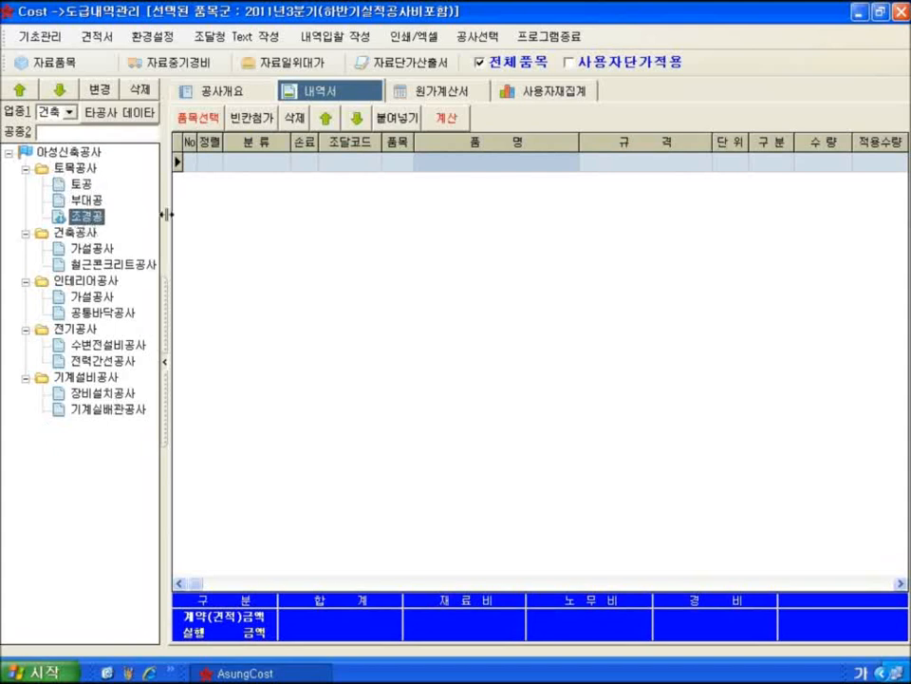
left_click(196, 127)
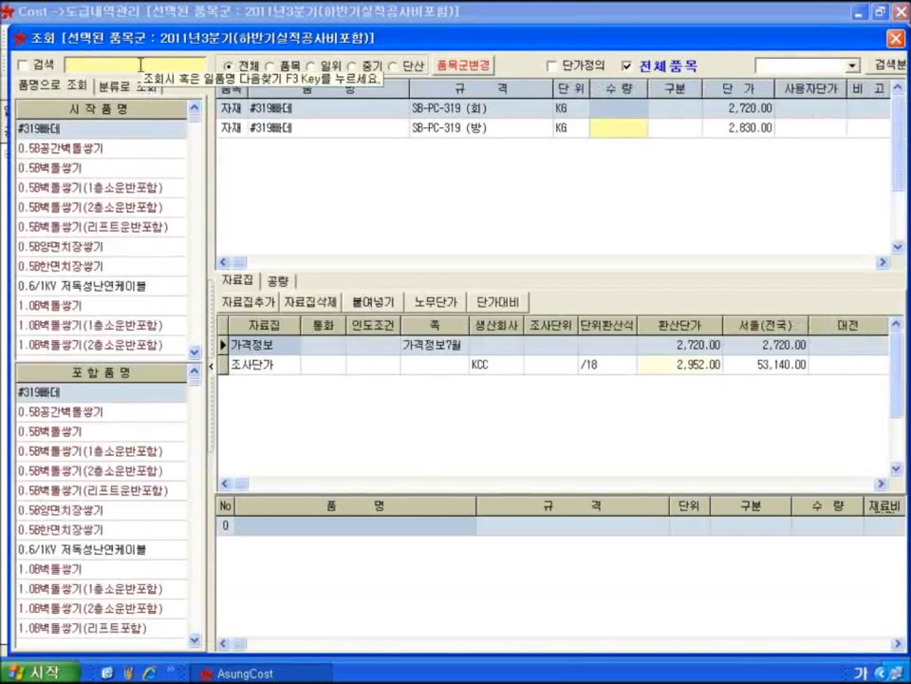
type("나무")
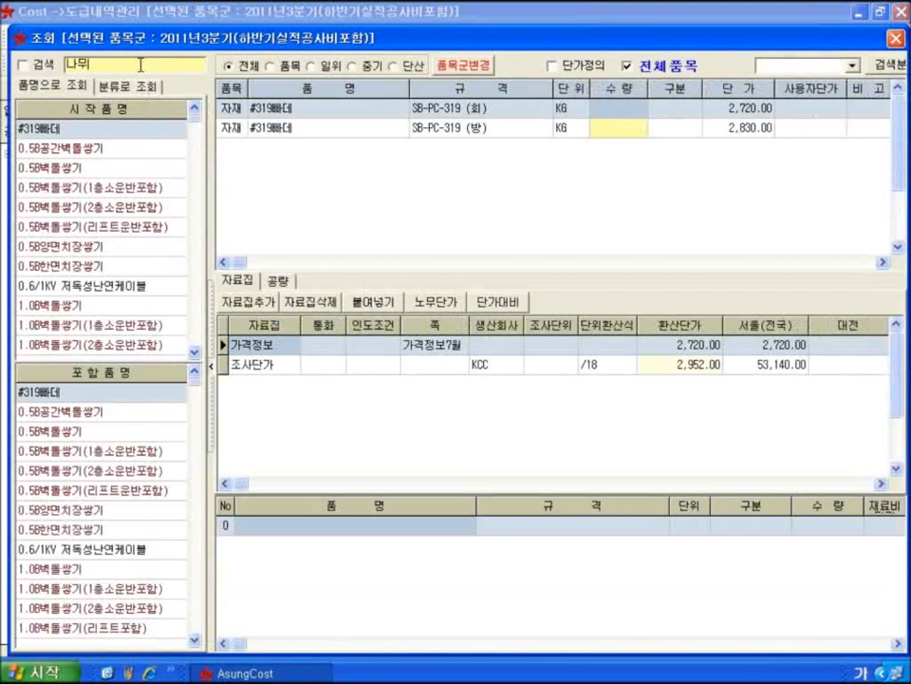
key("Return")
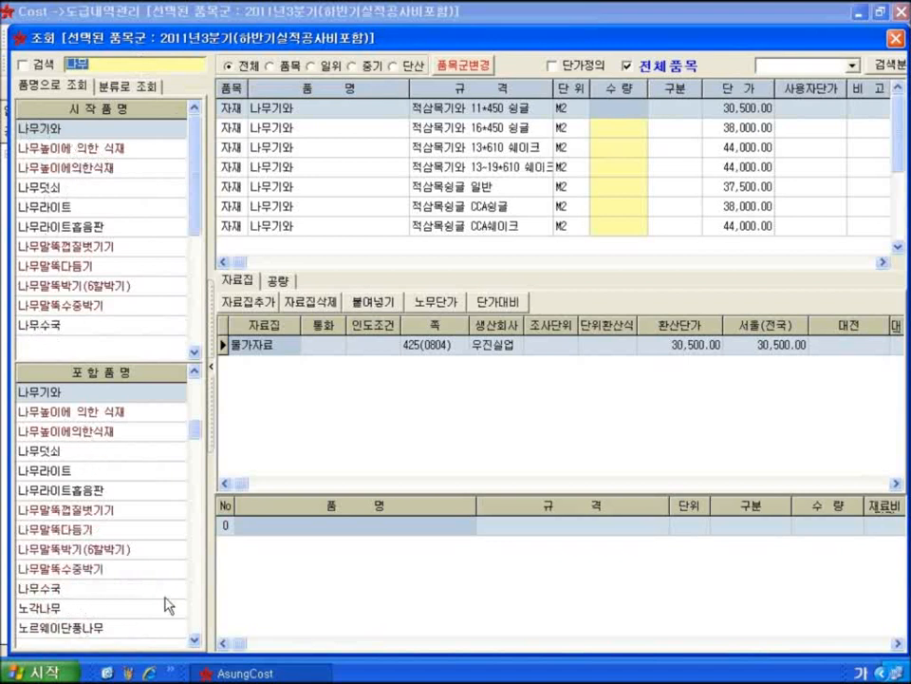
- Add the 동백나무 item with specification 수고=2.0 수관폭=1.0 to the 조경공 list with quantity 6
left_click(198, 610)
left_click(198, 610)
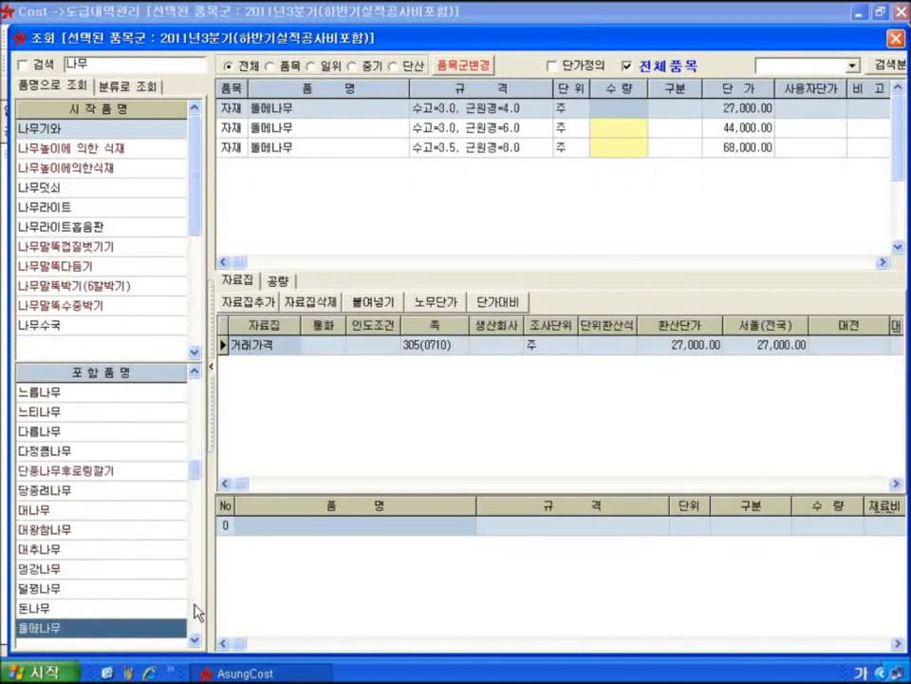
left_click(197, 611)
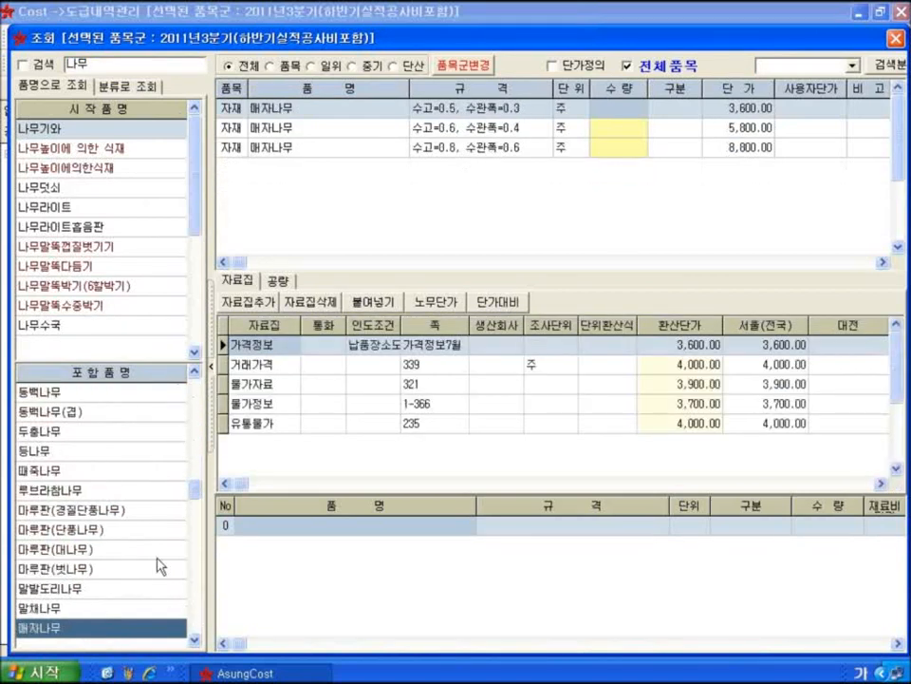
left_click(136, 393)
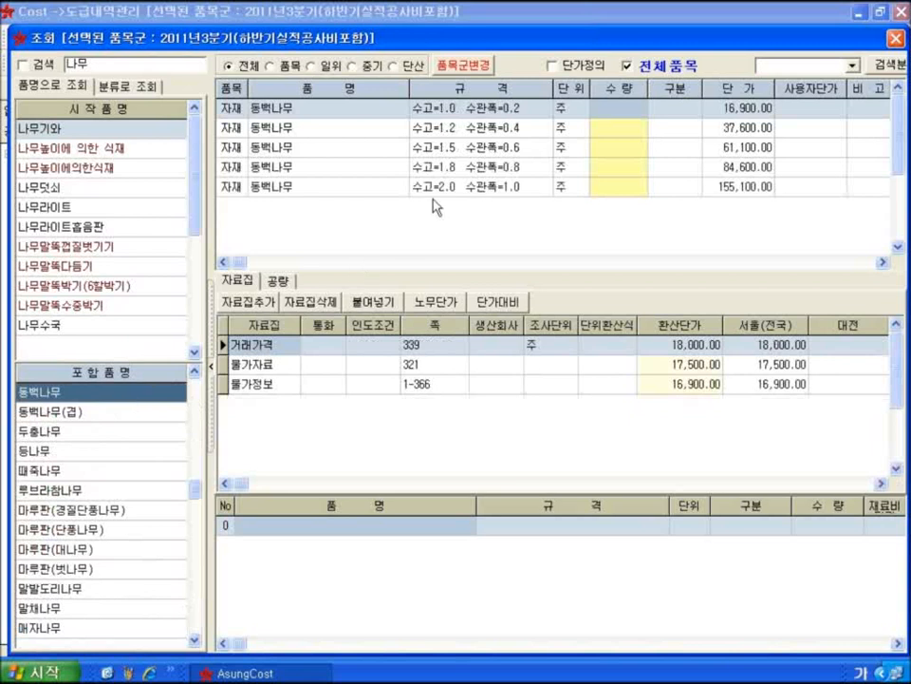
left_click(486, 187)
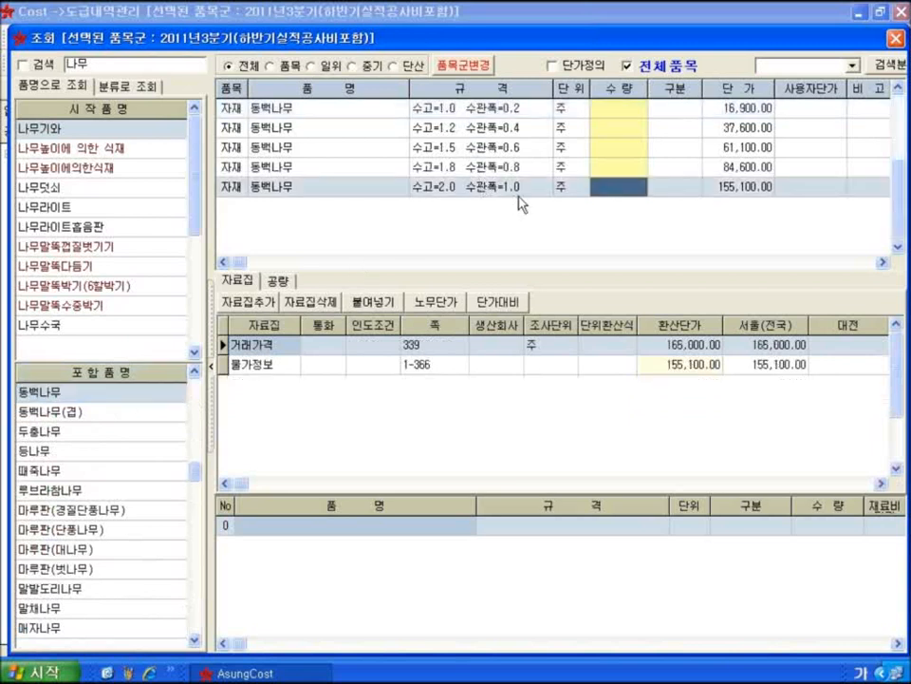
type("6")
key("Return")
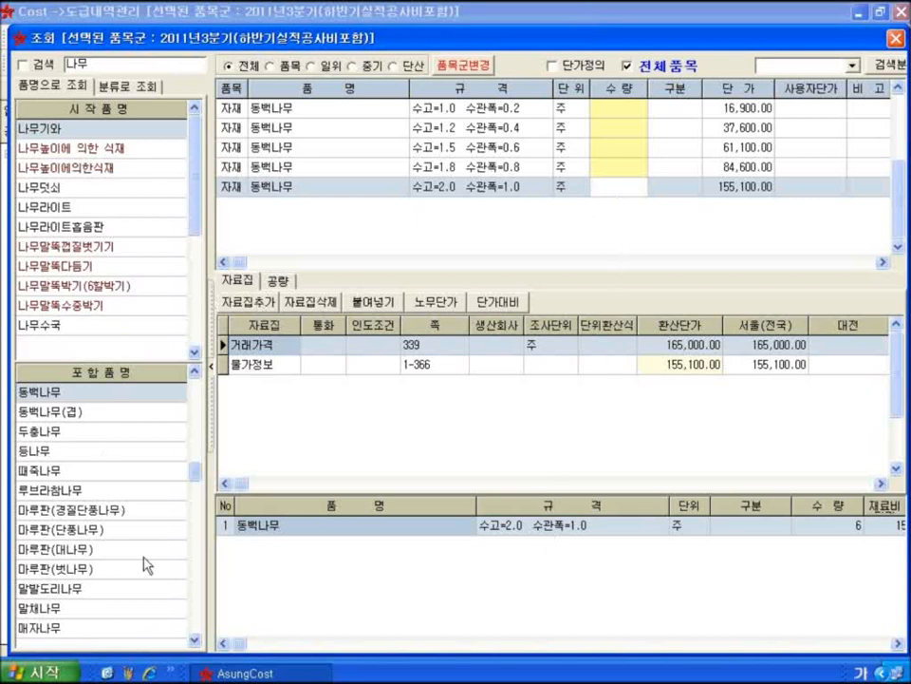
- Add the 소나무 item with specification 수고=2.5 수관폭=1.0 R=8 to the 조경공 list with quantity 7
key("Page_Down")
key("Page_Down")
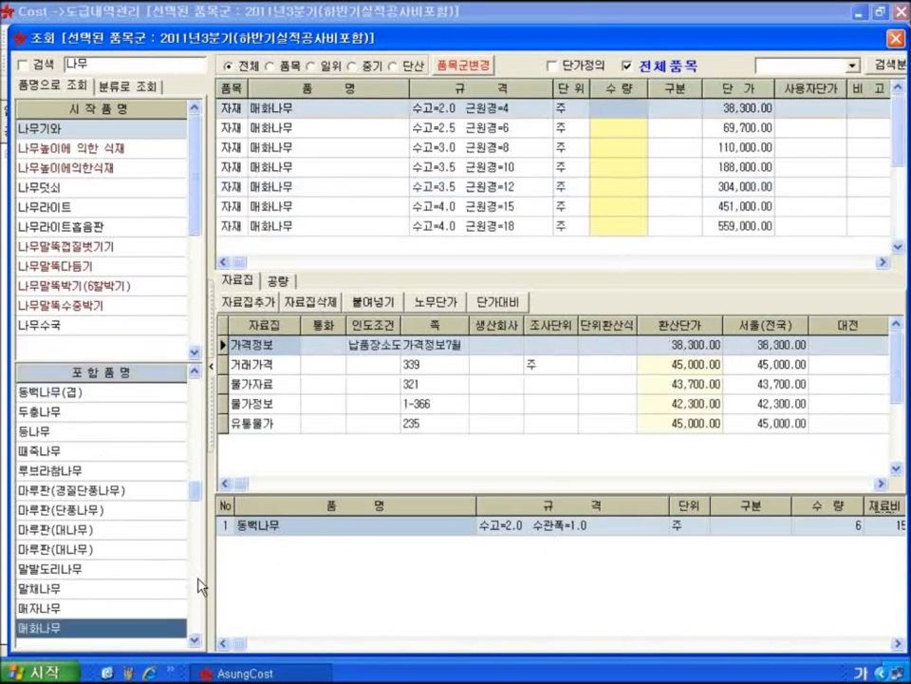
key("Page_Down")
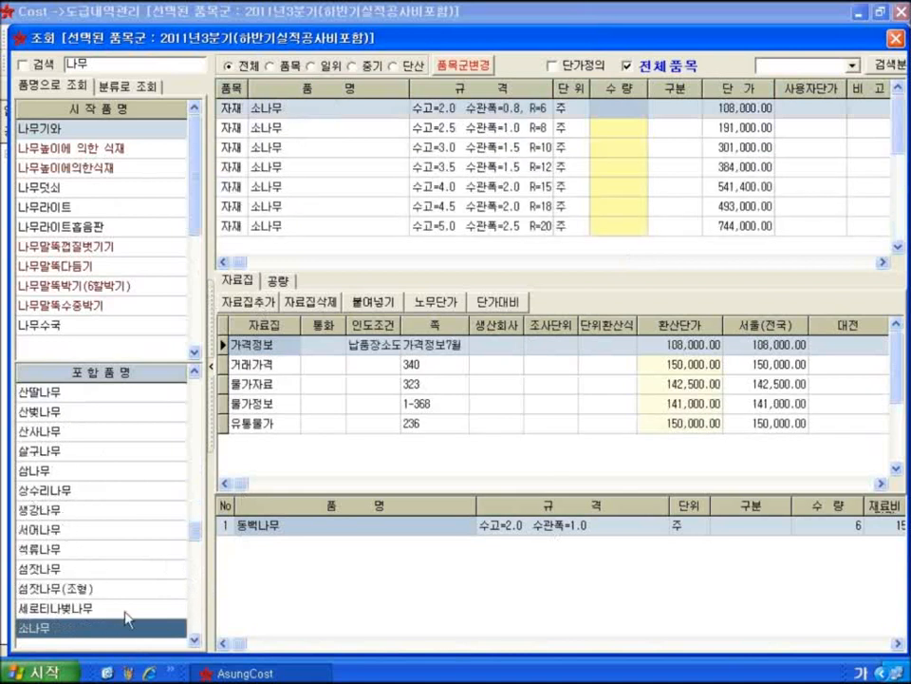
key("Tab")
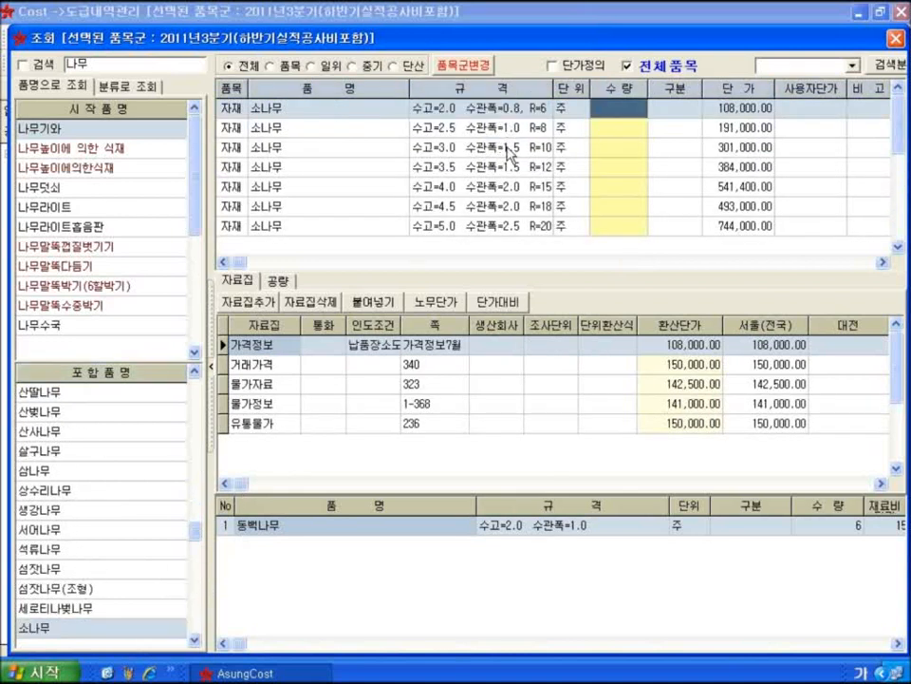
key("Down")
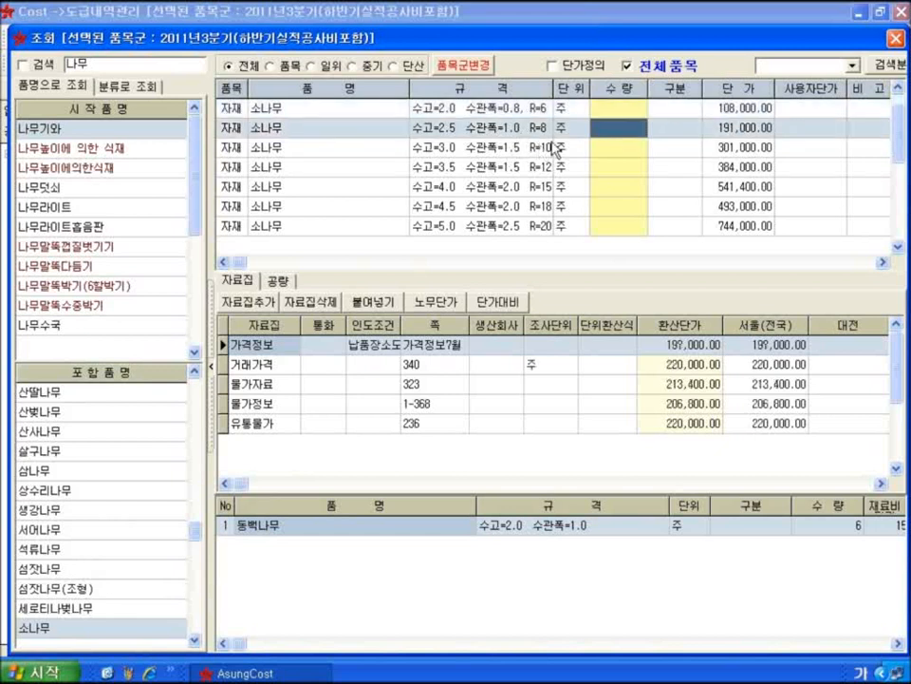
type("7")
key("Return")
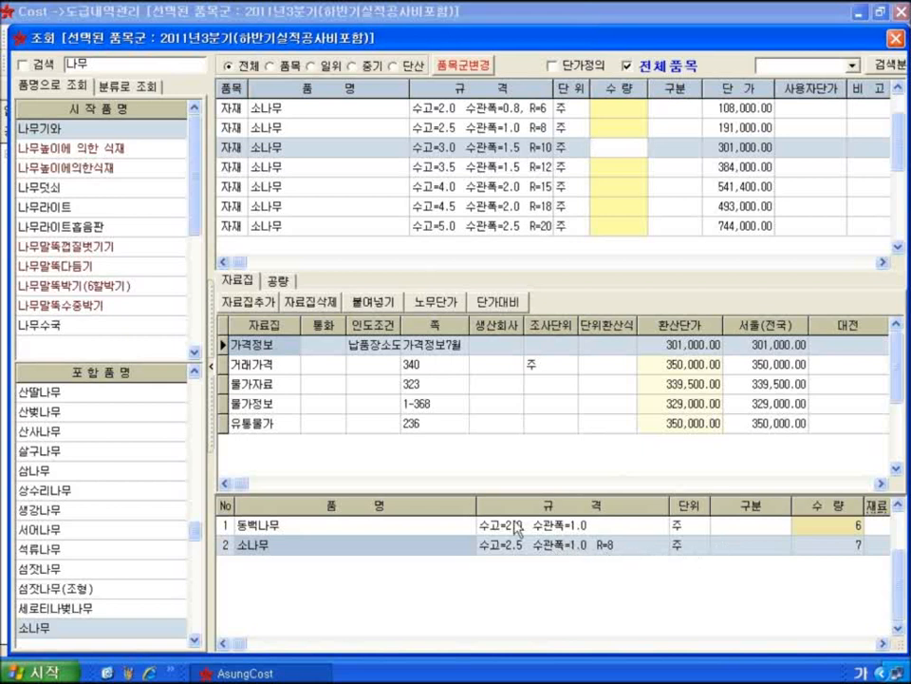
- Add 나무높이에의한식재 H=1.6-2.0m with quantity 6 and H=2.1-2.5m with quantity 7, and close the item lookup
left_click(78, 171)
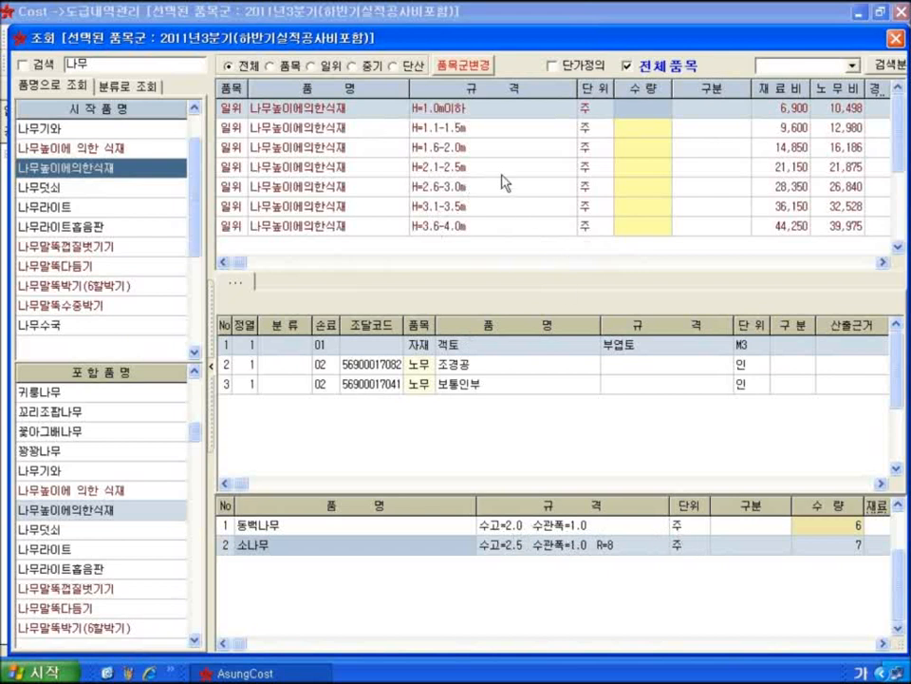
left_click(644, 148)
type("6")
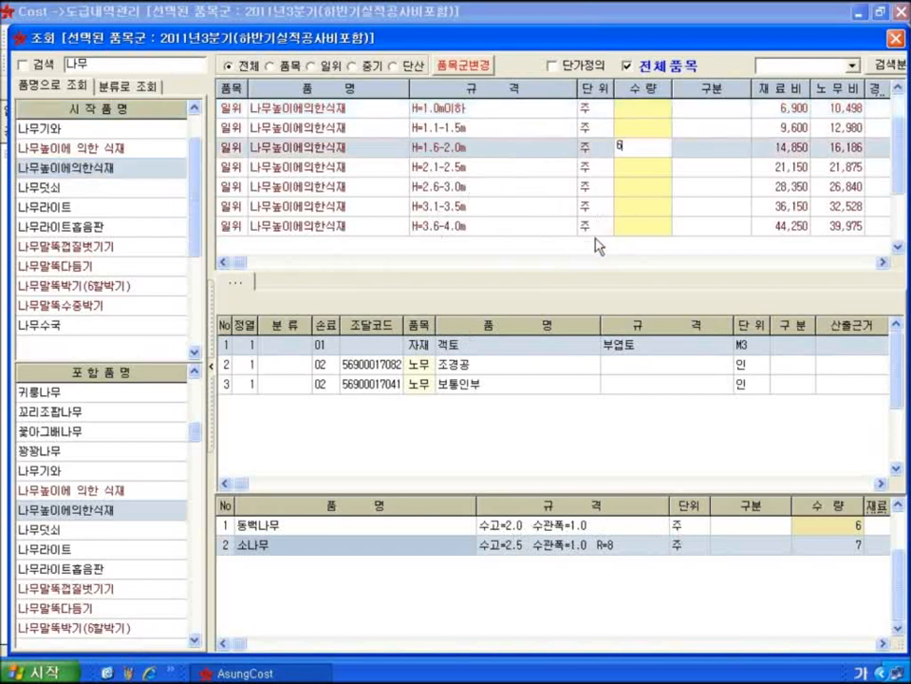
key("Return")
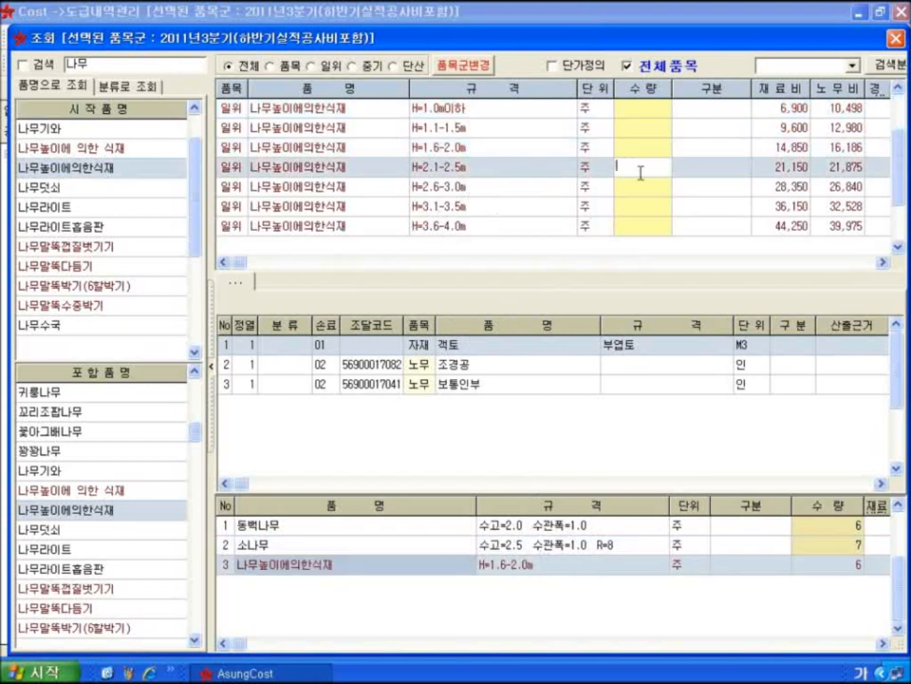
key("Return")
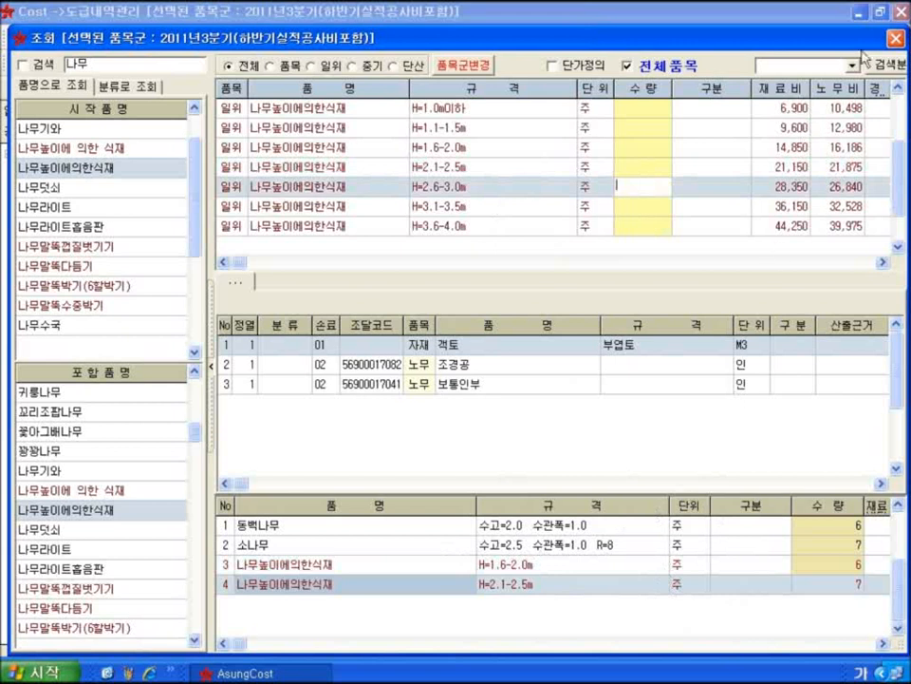
left_click(896, 38)
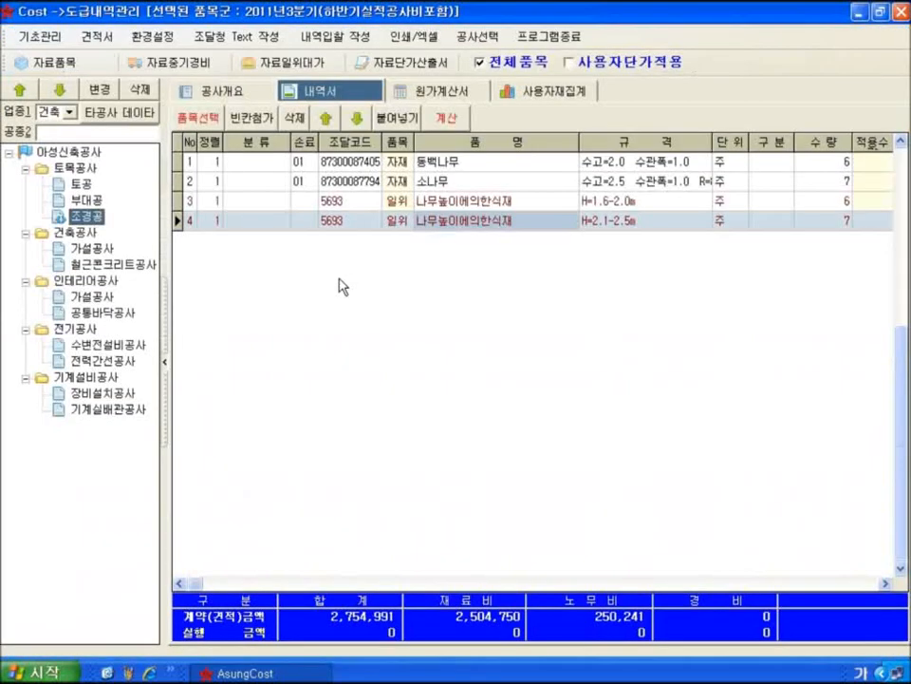
- Open the item lookup for the 가설공사 category under 건축공사 and search the item names for 가설
left_click(92, 249)
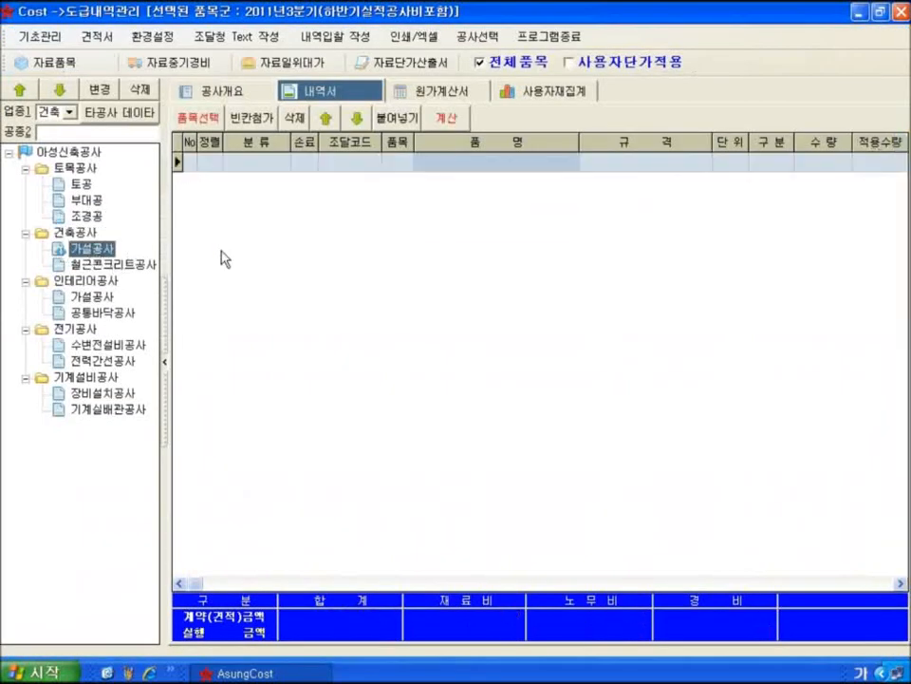
left_click(185, 116)
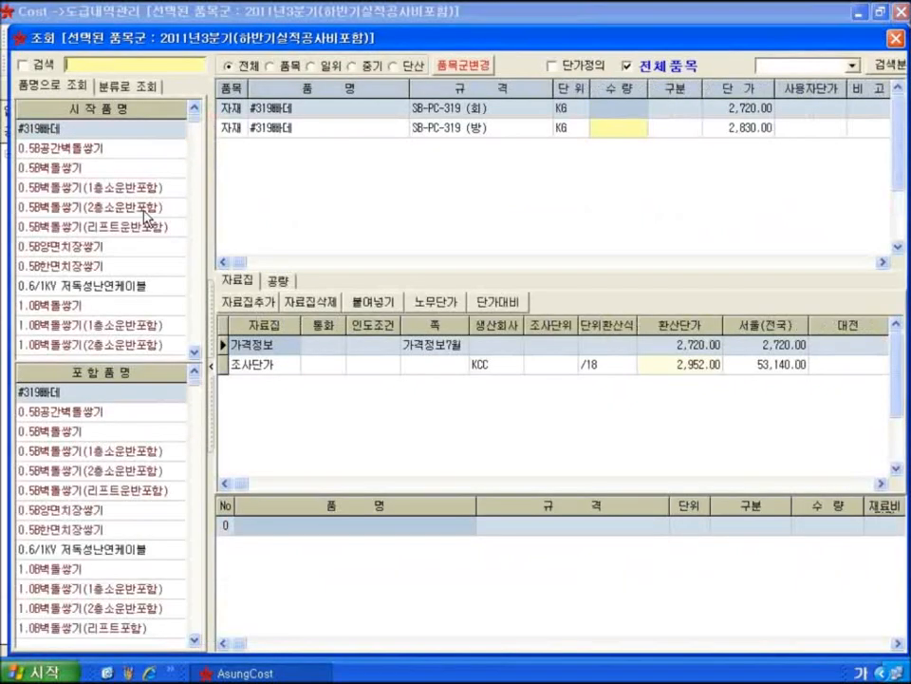
type("가서")
key("Return")
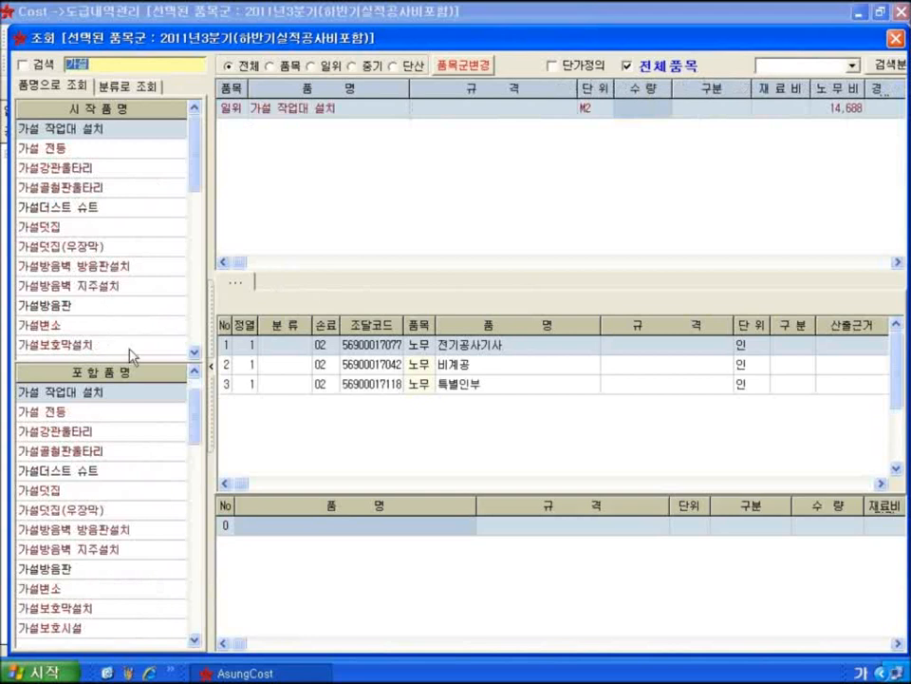
- Add the 콘테이너가설사무소 item with specification 6*2.4*2.6m, 12개월 to the 가설공사 list with quantity 1
scroll(196, 333, "down", 10)
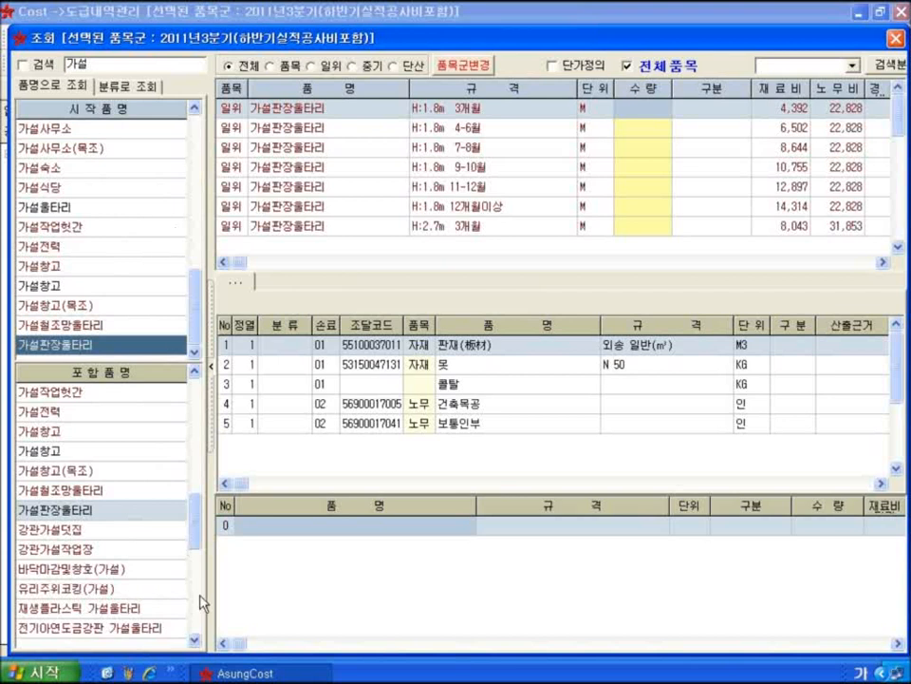
scroll(198, 607, "down", 10)
scroll(196, 622, "down", 6)
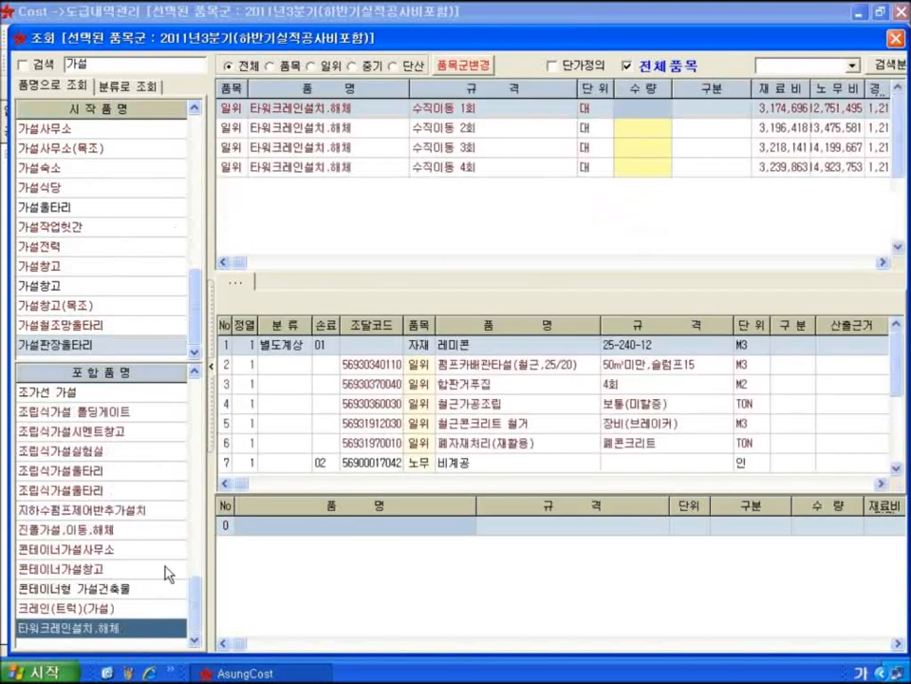
left_click(114, 549)
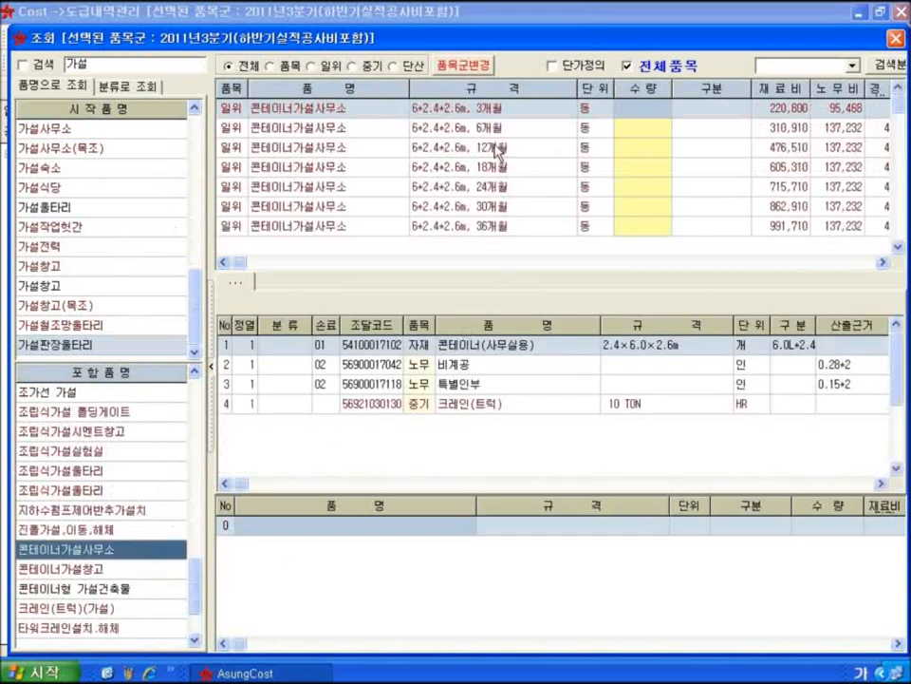
left_click(532, 147)
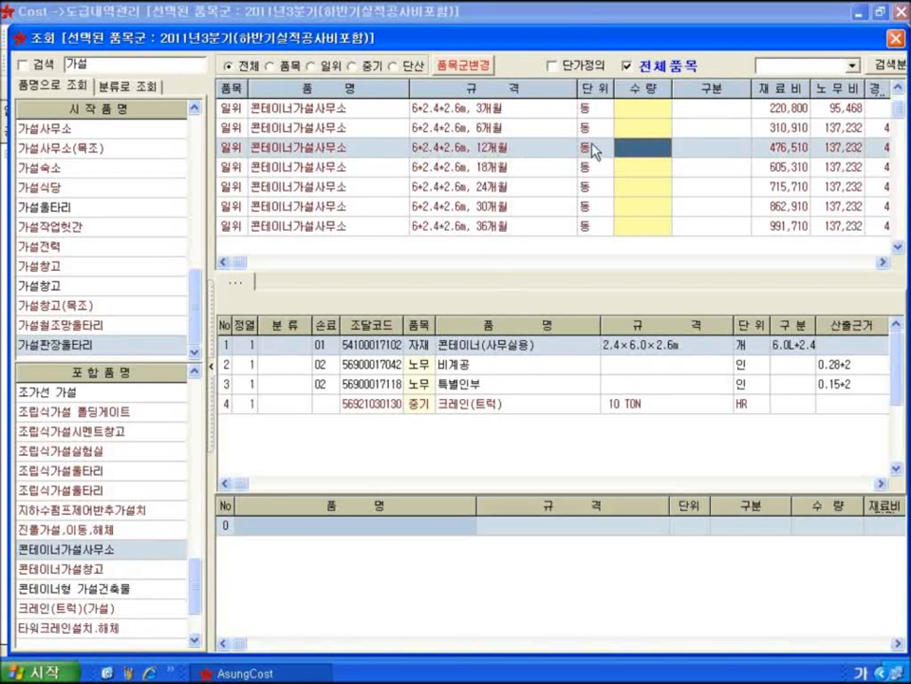
type("1")
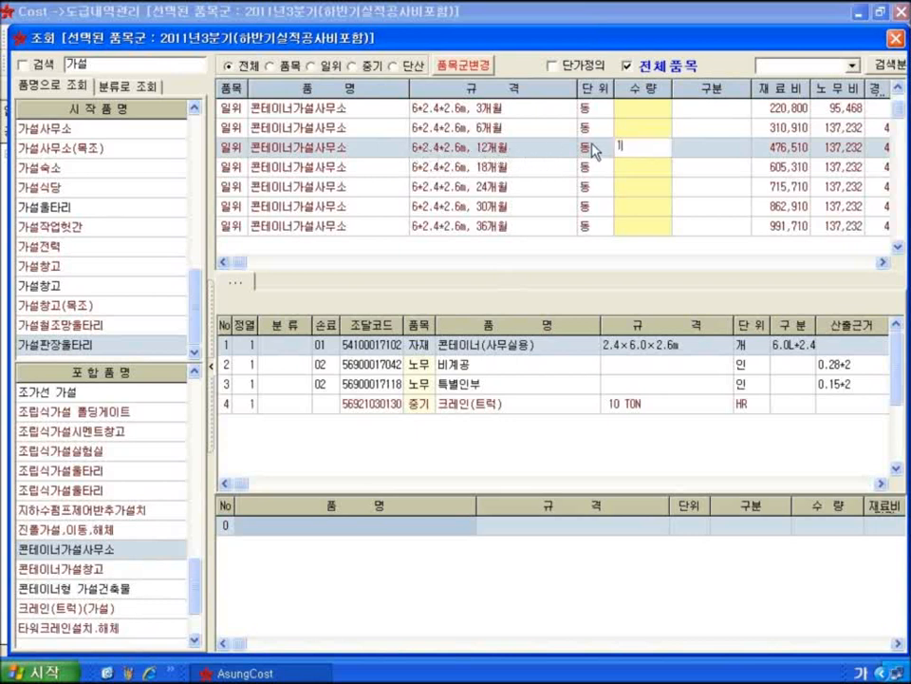
key("Return")
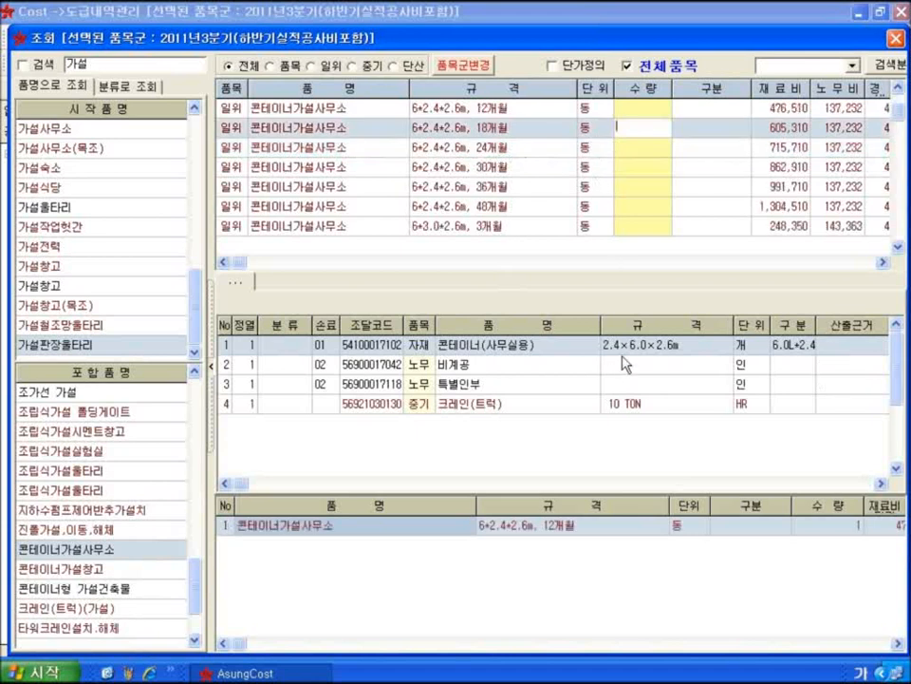
- Add the 콘테이너가설창고 item with specification 6*2.4*2.6m, 12개월 and quantity 1, and close the item lookup
left_click(71, 568)
left_click(588, 152)
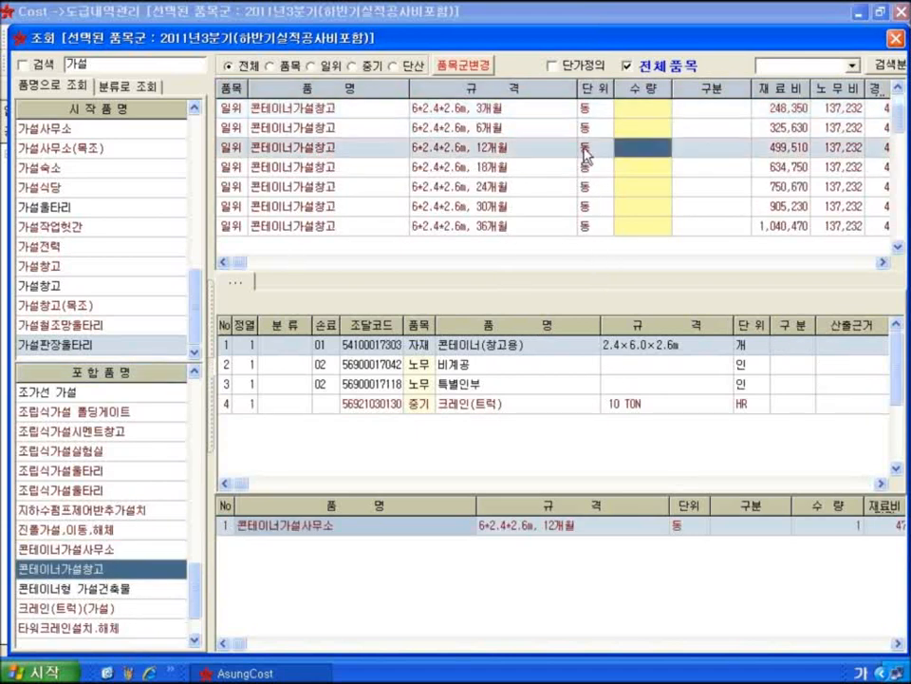
type("1")
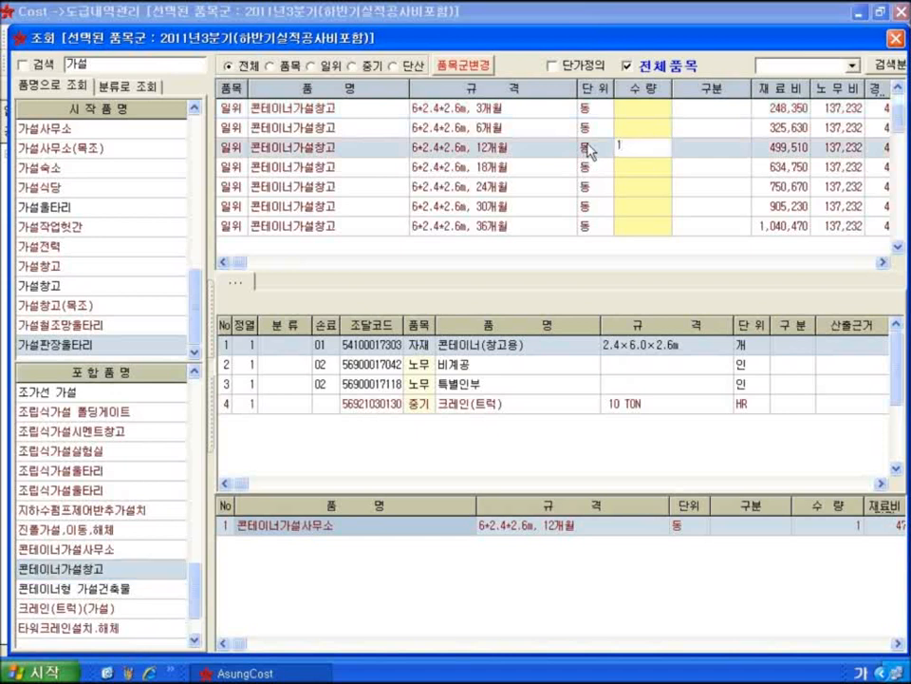
key("Return")
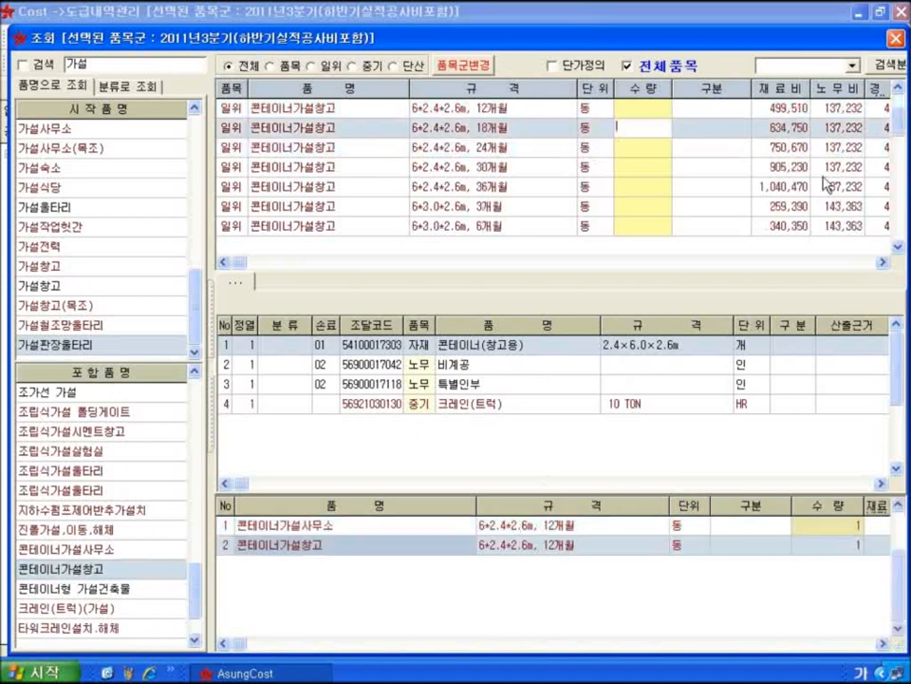
key("Escape")
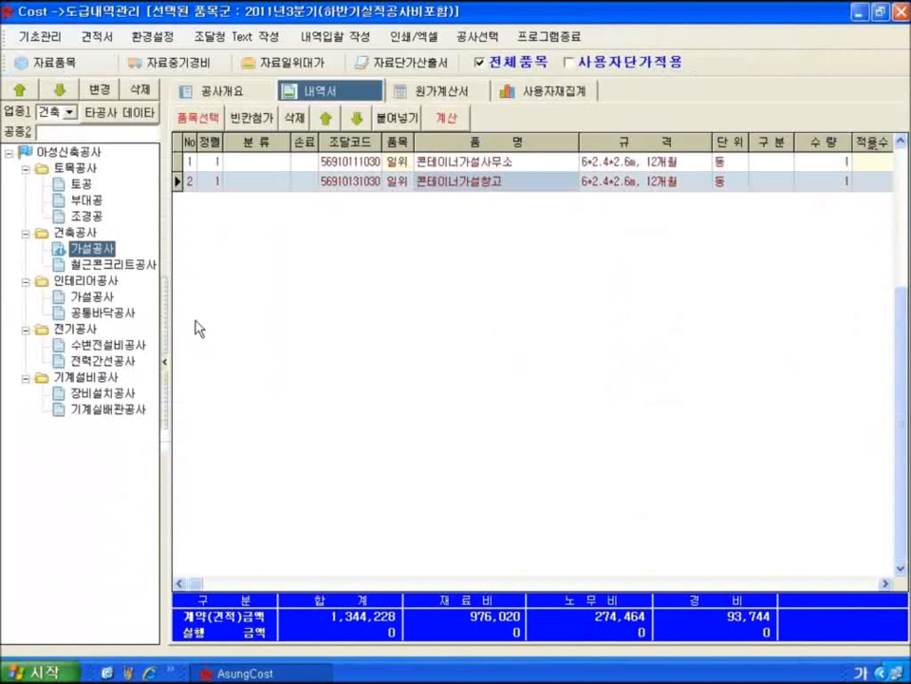
- Open the item lookup for the 가설공사 category under 인테리어공사 and search the item names for 말비계
left_click(80, 298)
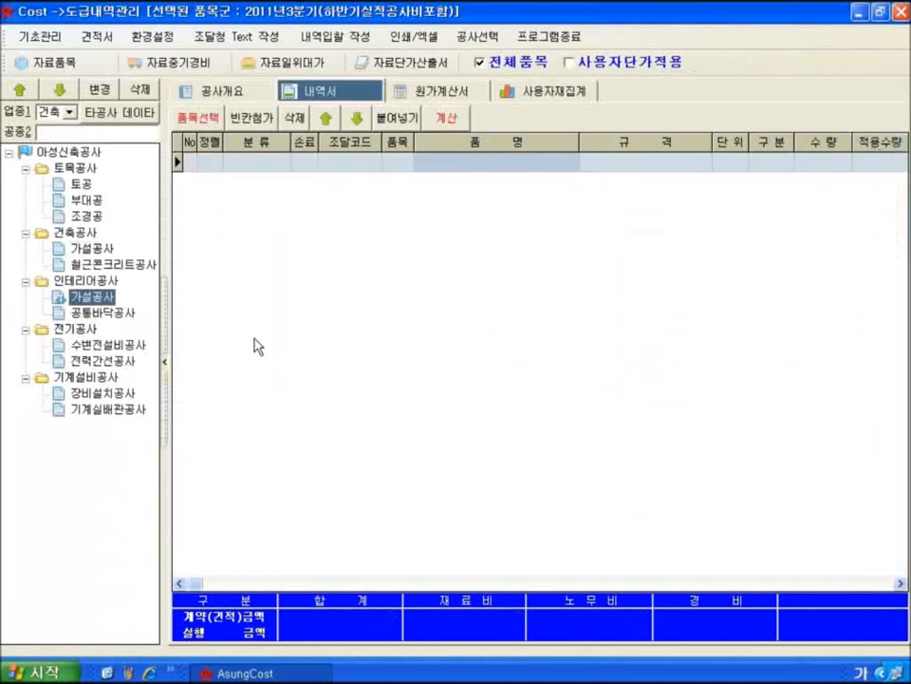
left_click(198, 117)
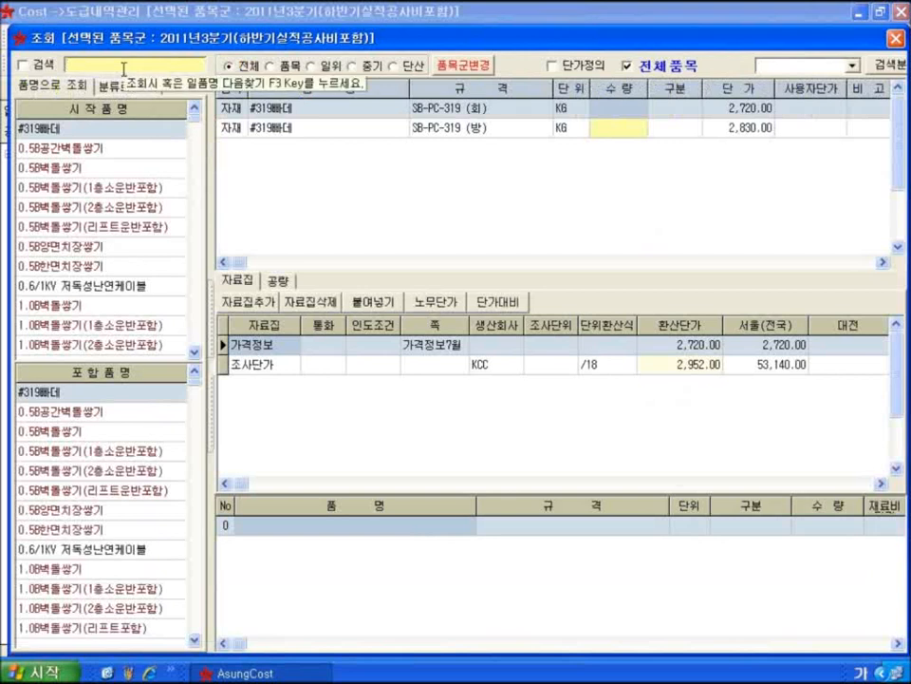
left_click(123, 68)
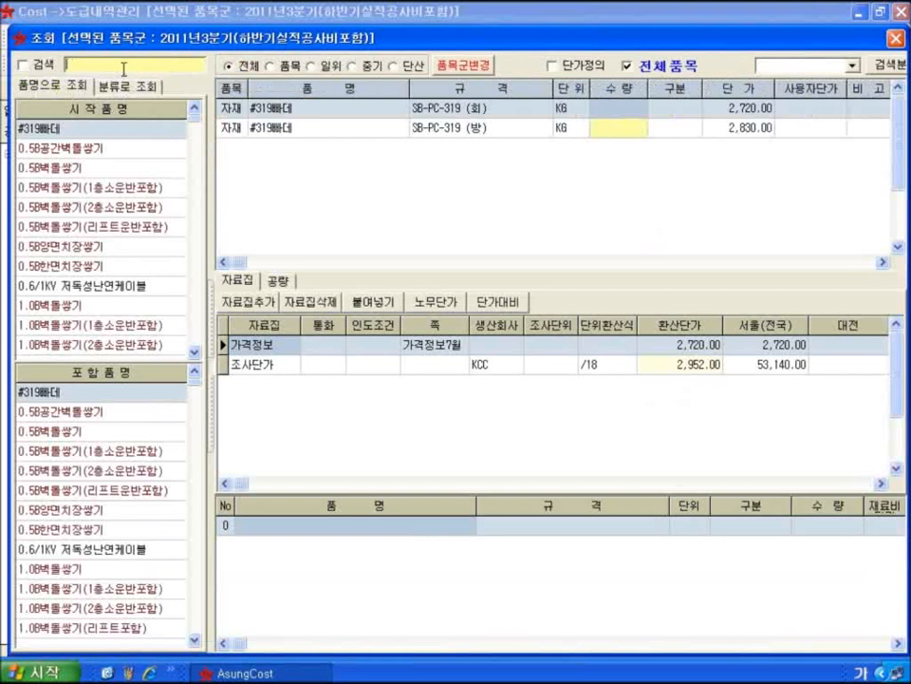
type("말비계")
key("Return")
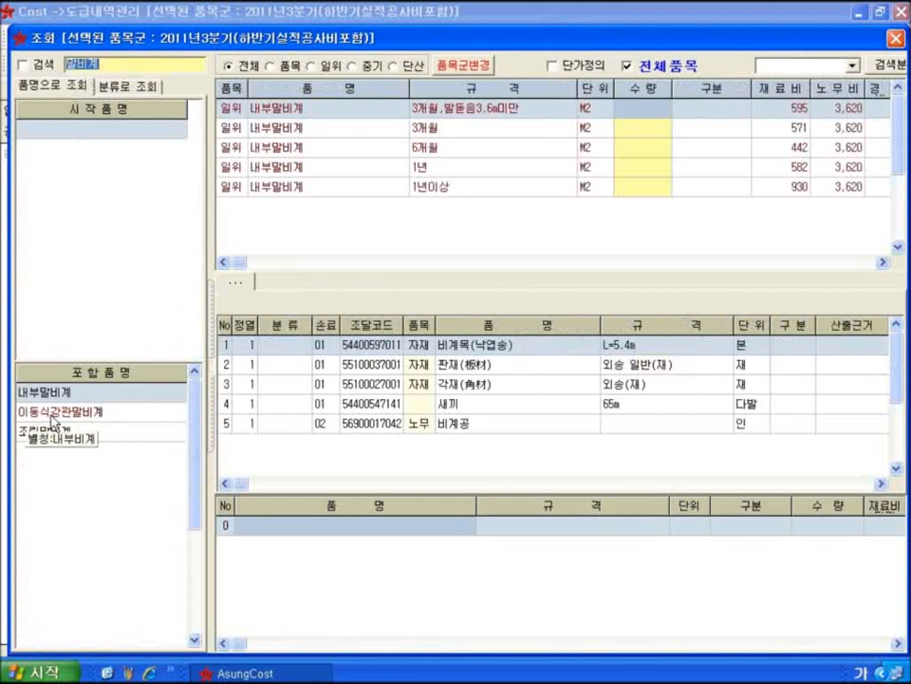
- Add the 이동식강관말비계 item with specification 3개월,2단(4m) and quantity 6, and complete its alias selection
left_click(91, 414)
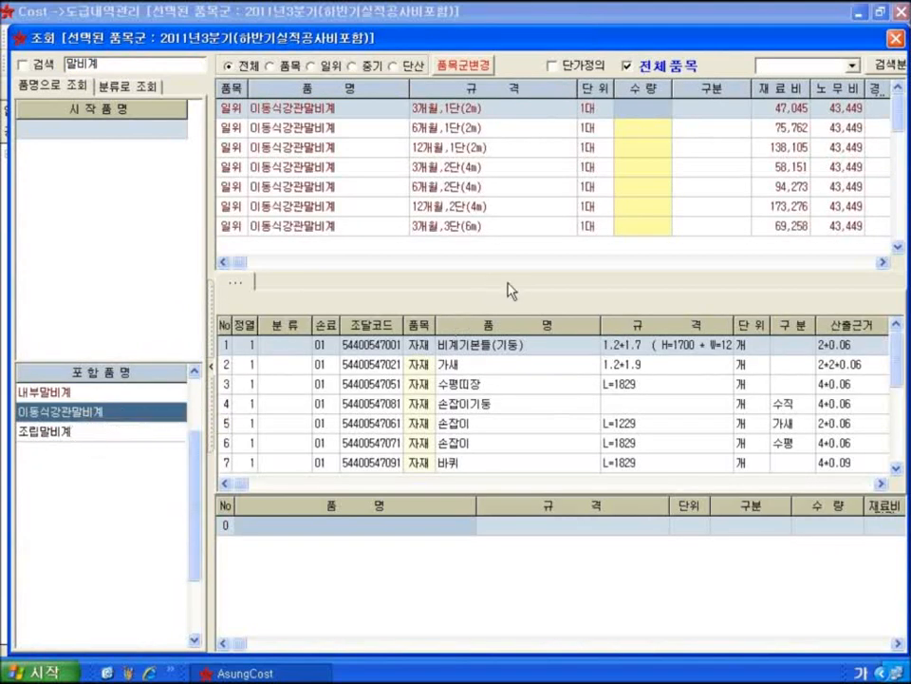
left_click(583, 170)
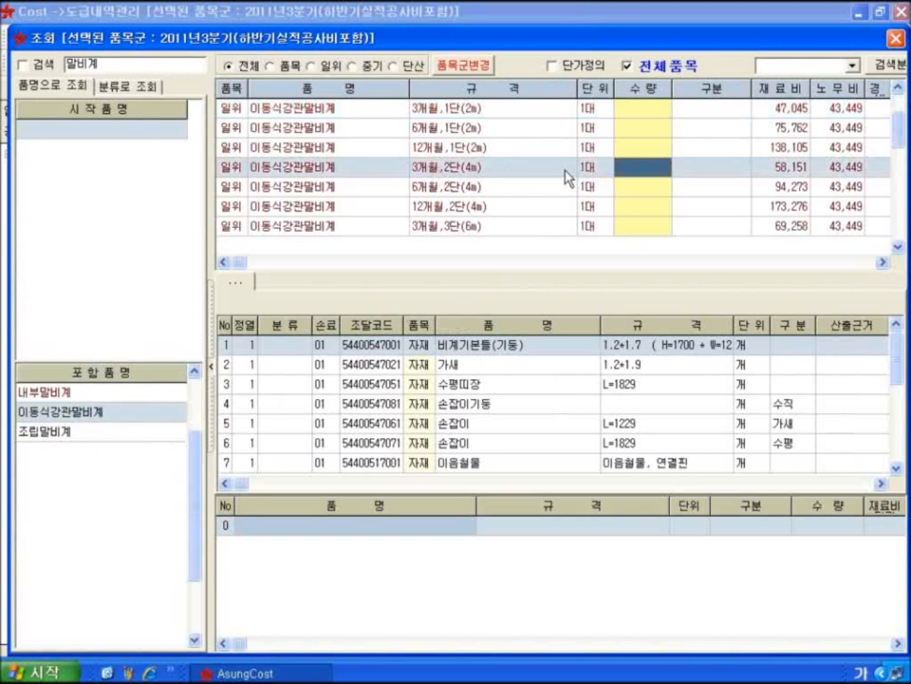
type("8")
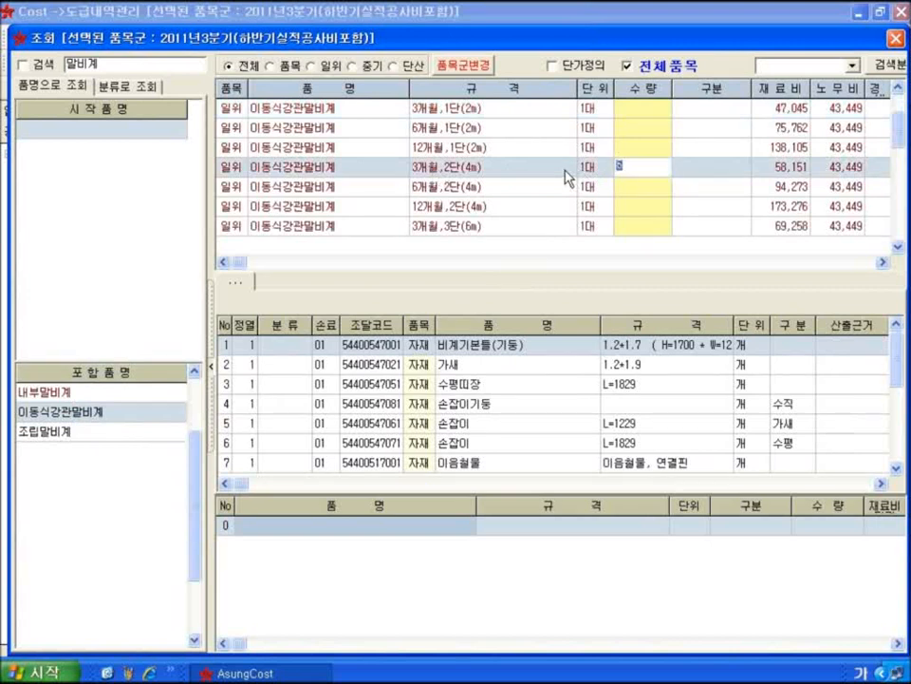
key("Return")
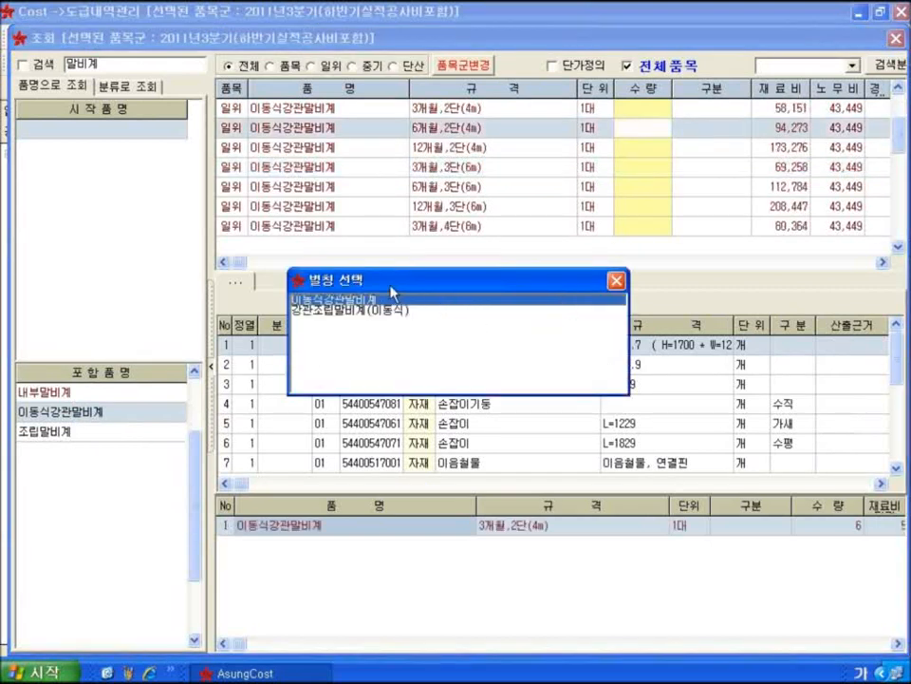
double_click(312, 311)
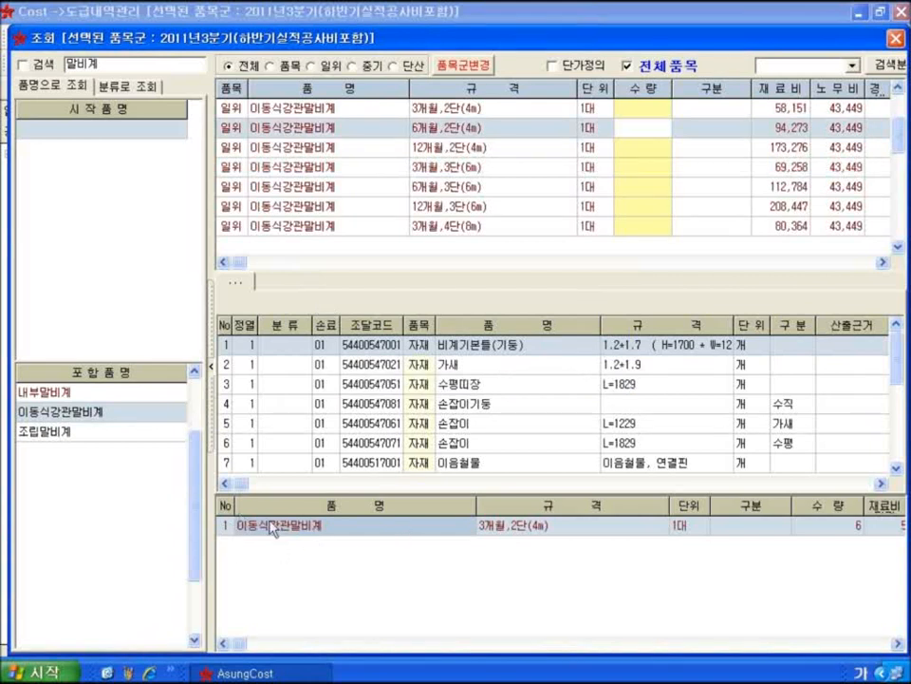
- Search for 먹매김, add the 먹매김(마무리용) item with specification 은행 and quantity 387, and close the item lookup
left_click(106, 64)
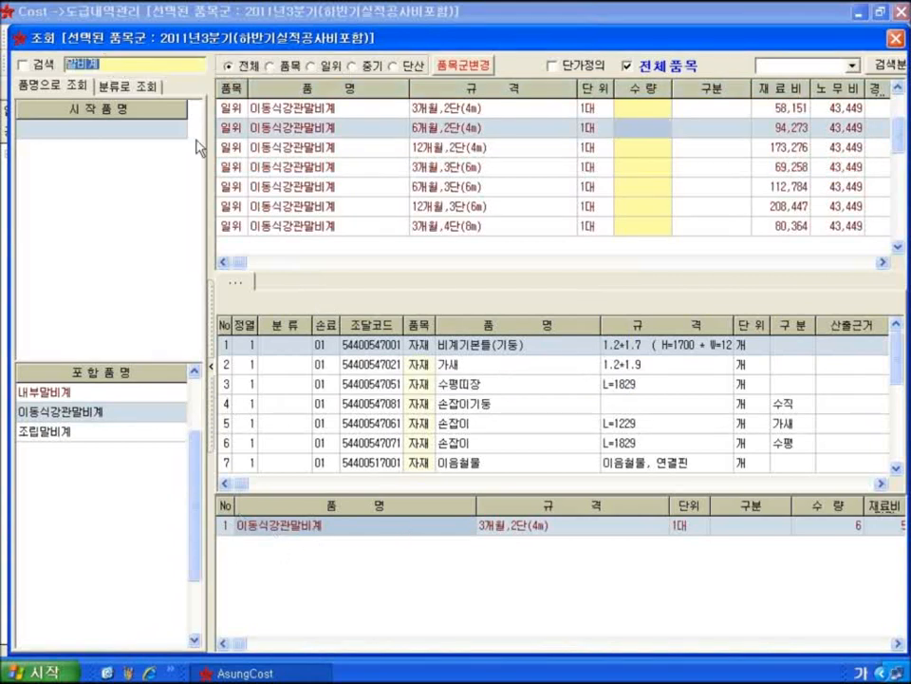
type("ㅁㅓㄱ매기")
key("Return")
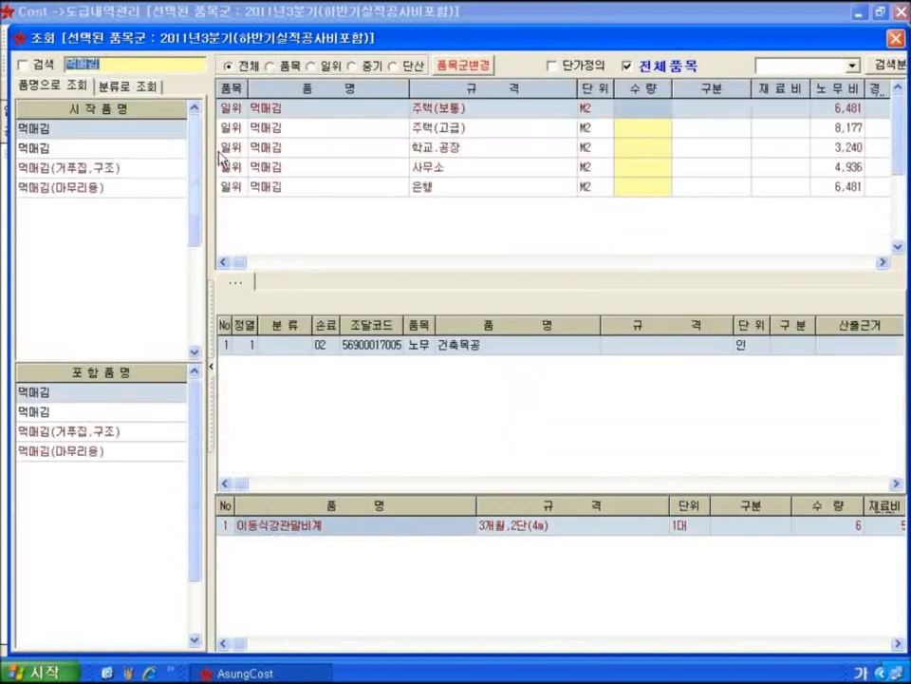
left_click(152, 187)
left_click(368, 187)
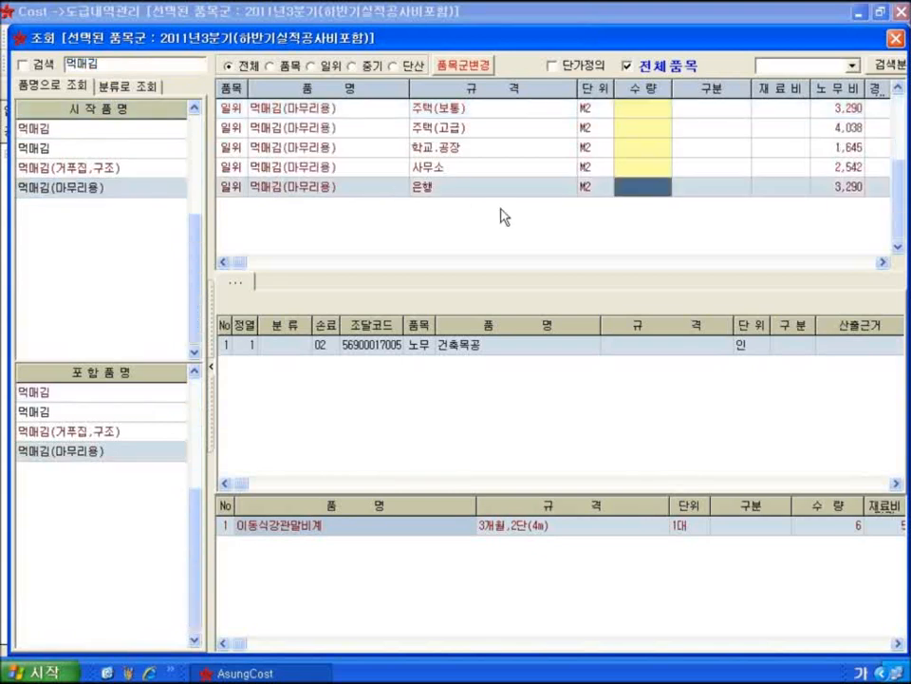
type("387")
key("Return")
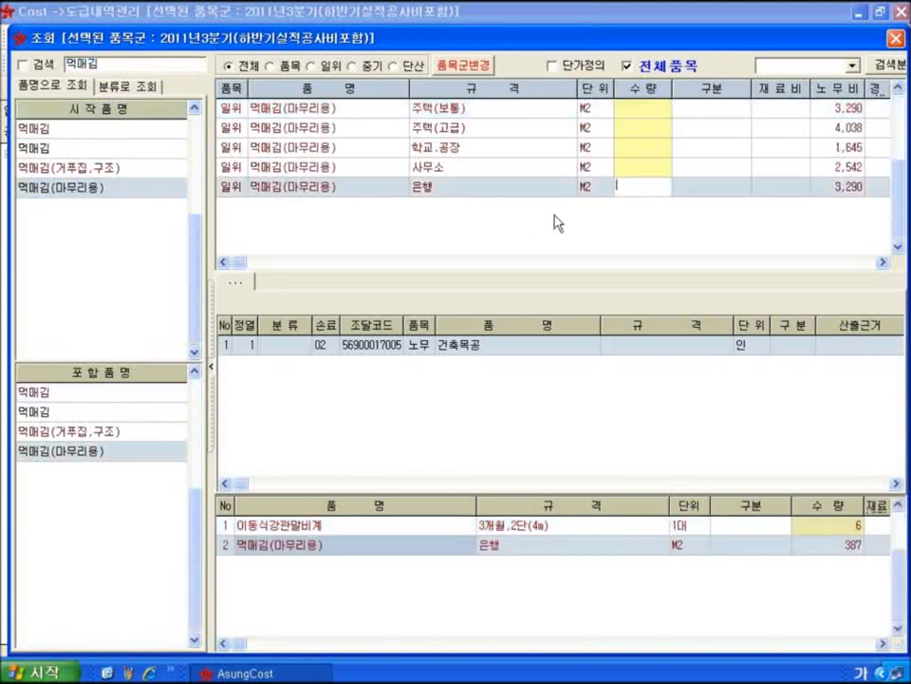
left_click(896, 38)
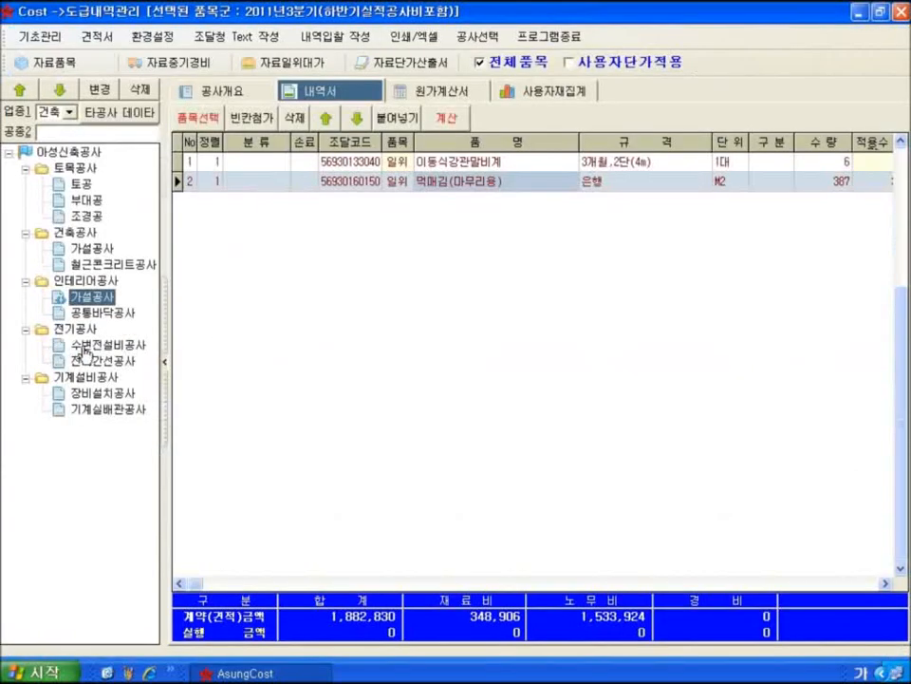
- Open the item lookup for the 수변전설비공사 category under 전기공사 and search the item names for 강제
left_click(118, 351)
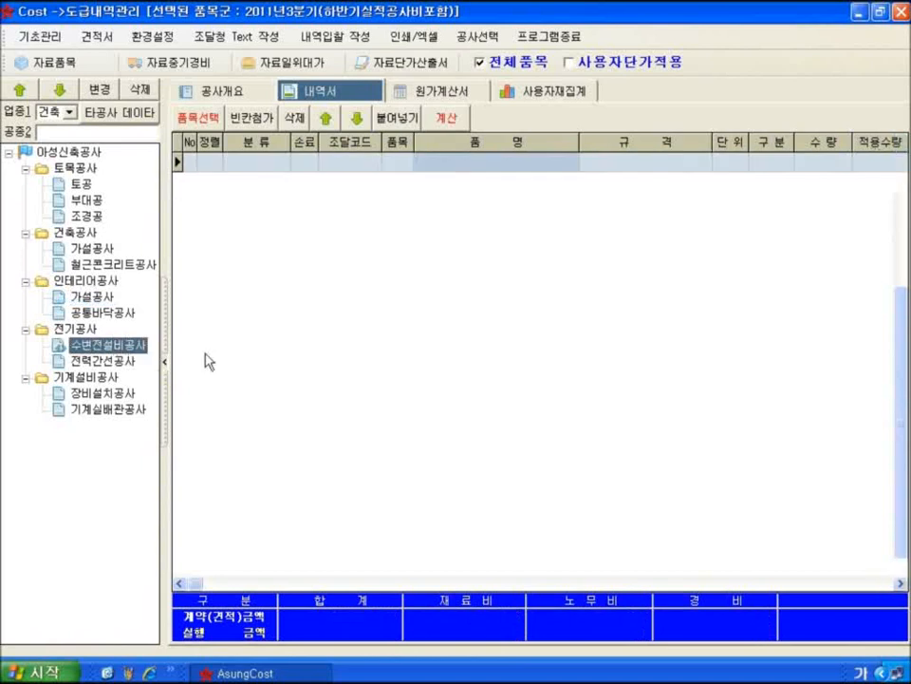
left_click(198, 119)
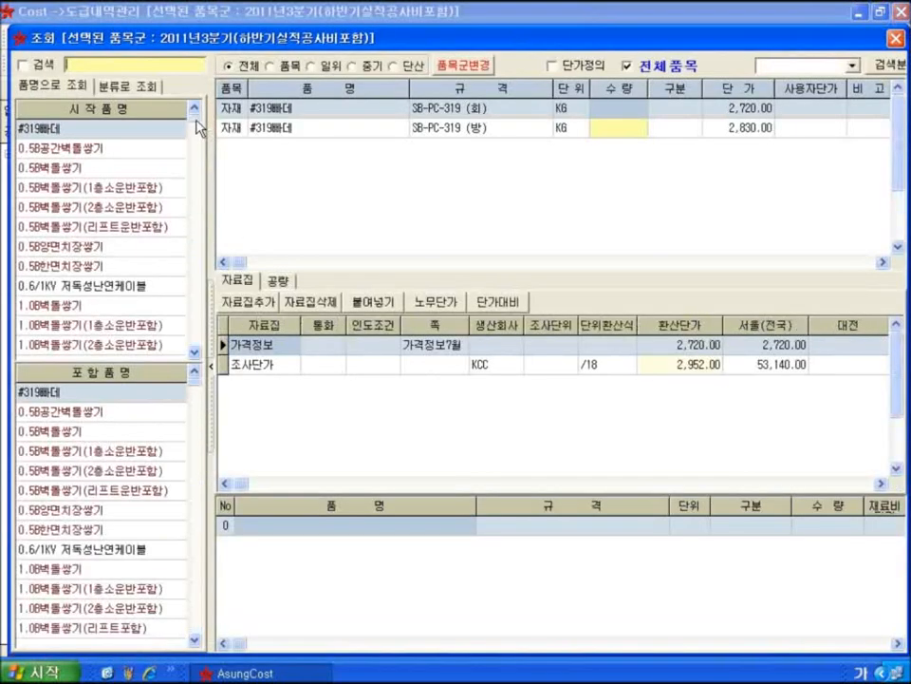
type("가")
type("제")
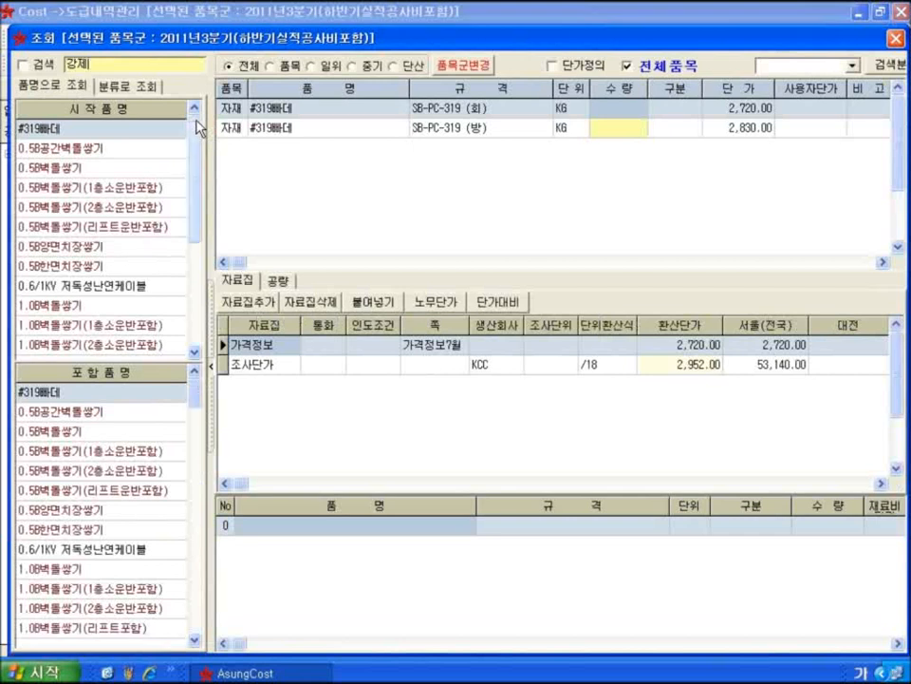
key("Return")
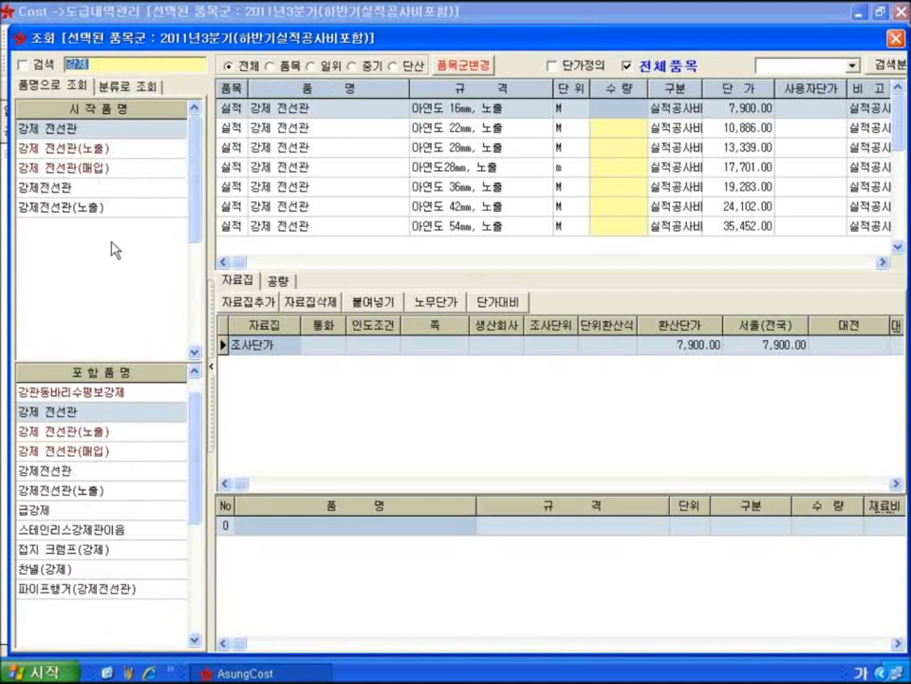
- Add the 강제전선관 material item with specification 아연도 104 C and quantity 499
left_click(89, 419)
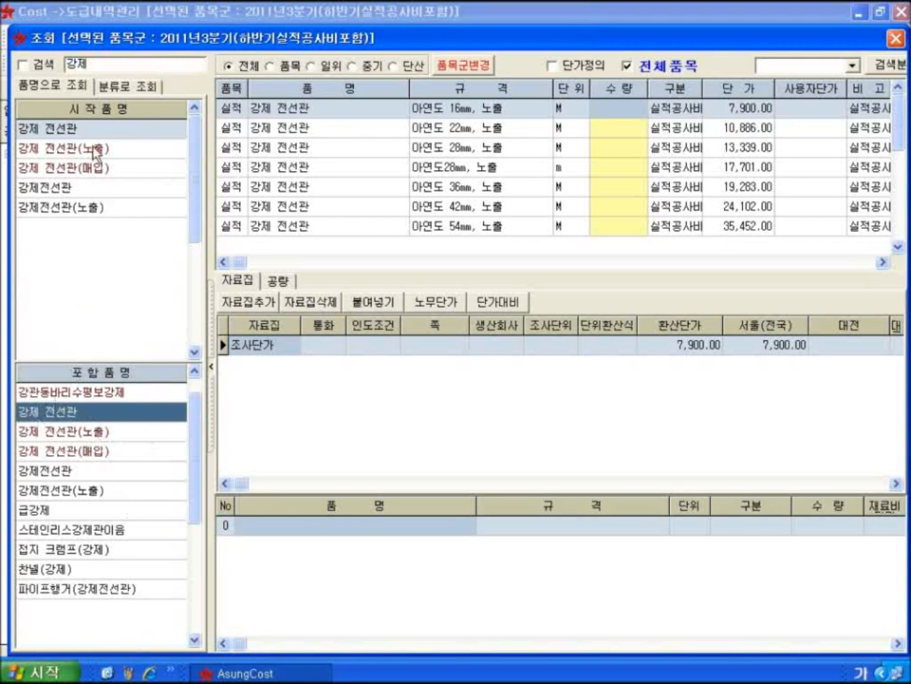
left_click(103, 470)
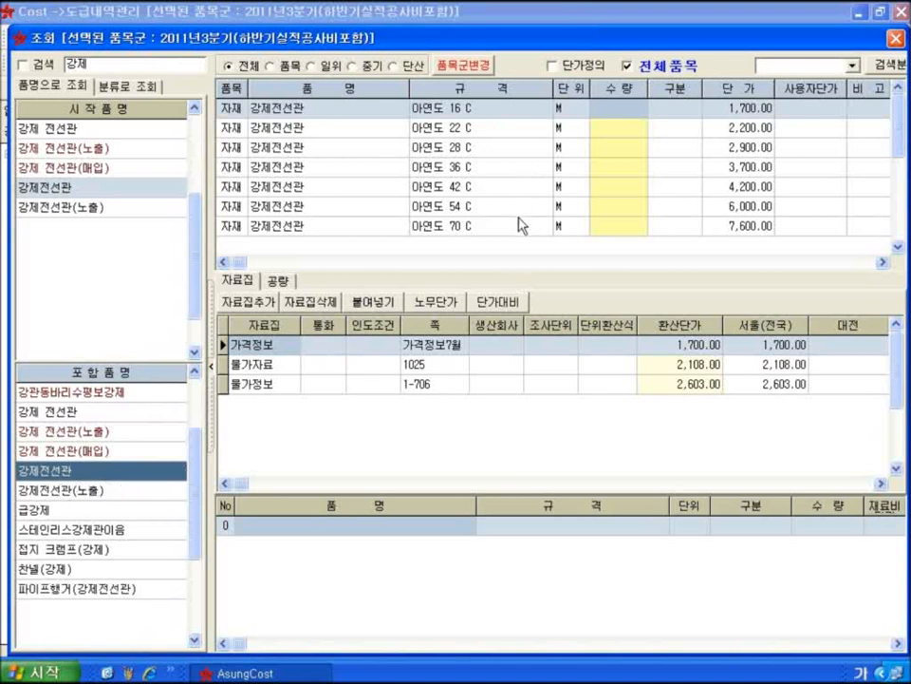
left_click(550, 243)
left_click(596, 227)
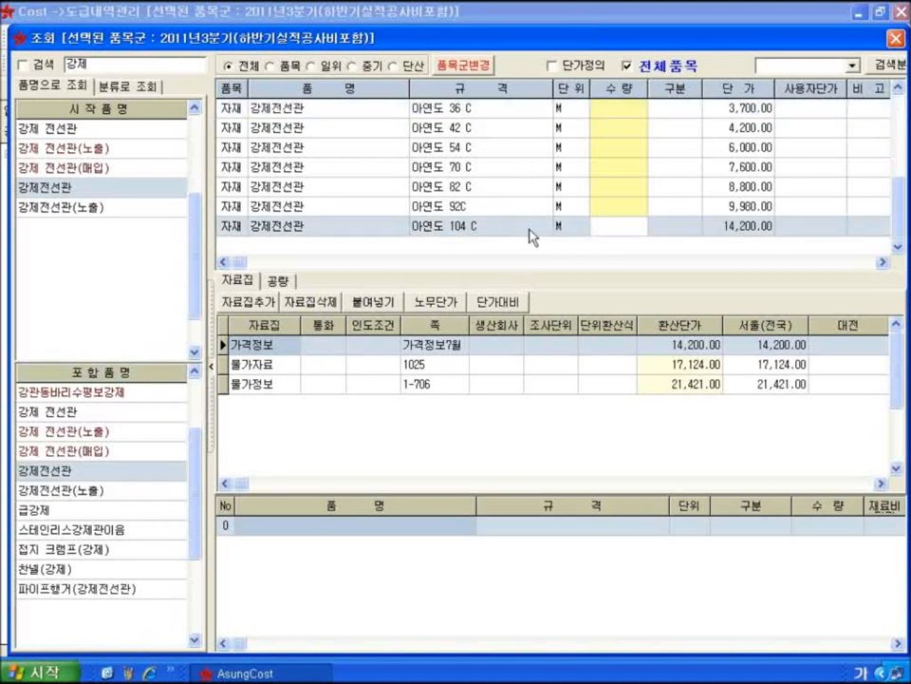
type("499")
key("Return")
left_click(418, 233)
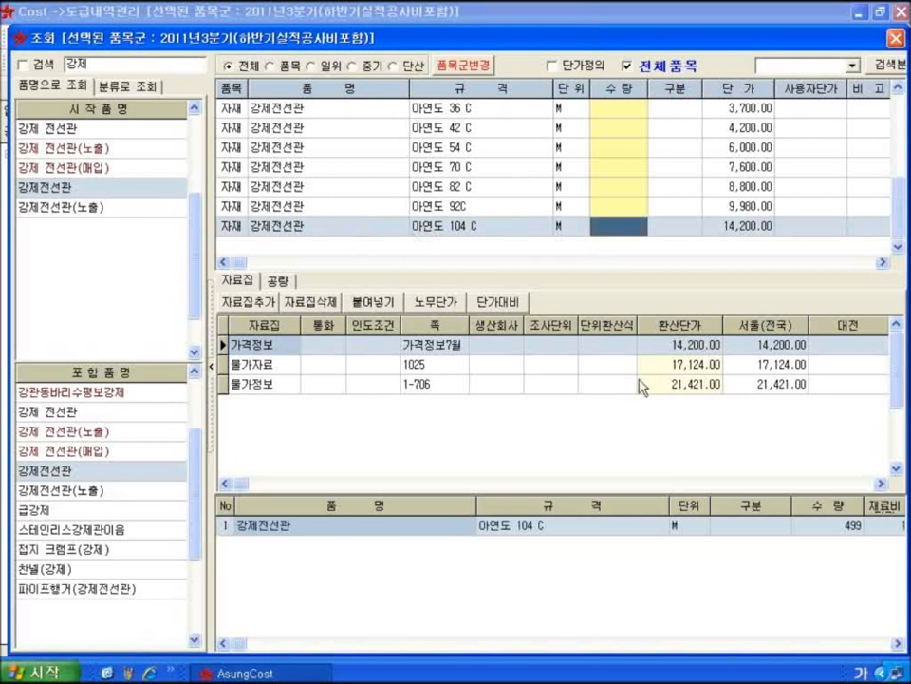
- Examine the 공량 labour data of the 아연도 104 C 강제전선관, including its 내선전공 quantity, and return to the 자료집 price data
left_click(277, 281)
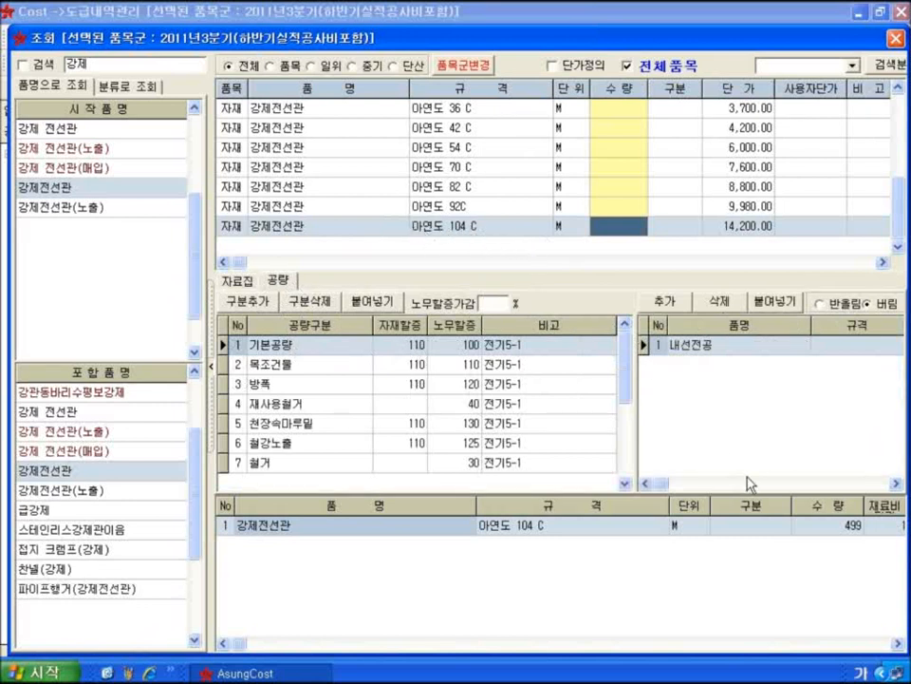
left_click(844, 483)
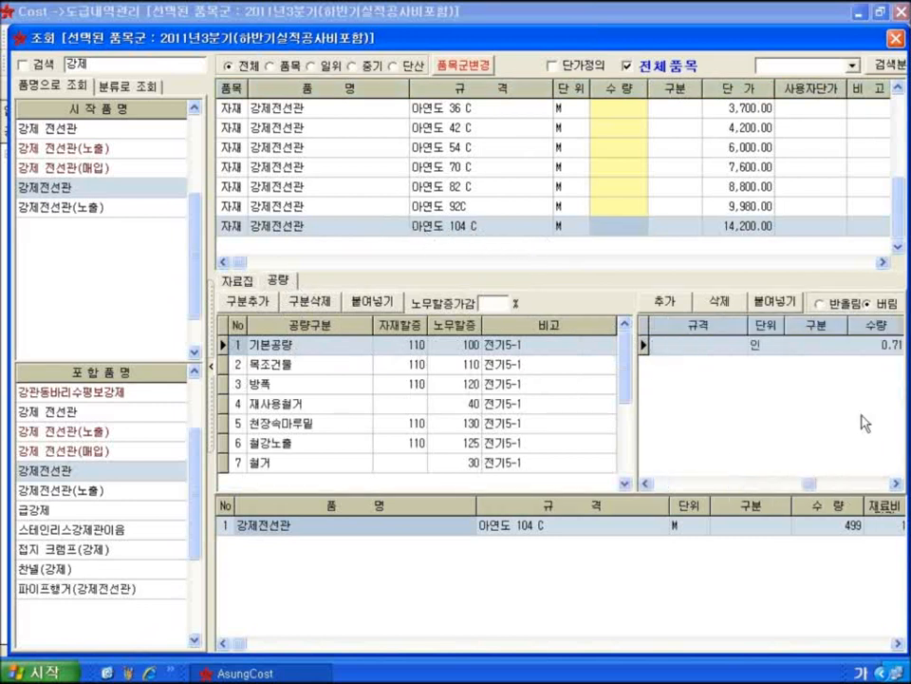
left_click(755, 483)
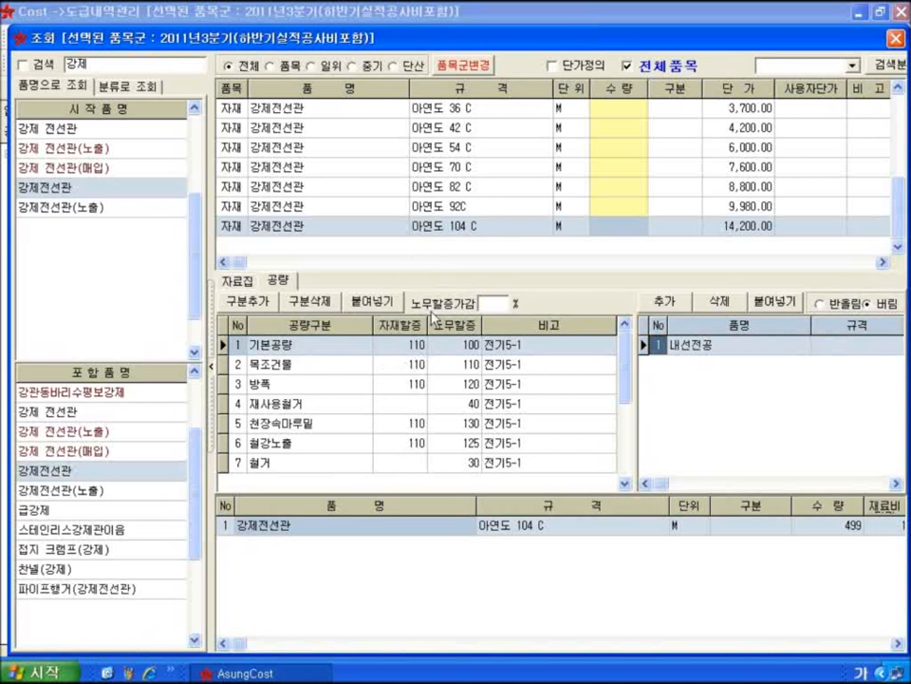
left_click(510, 235)
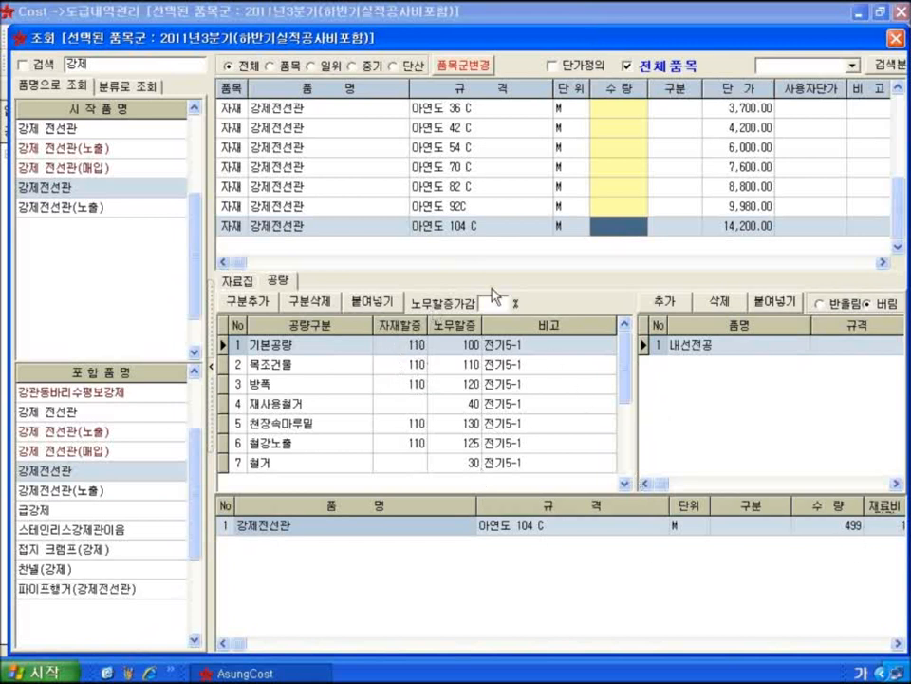
left_click(237, 281)
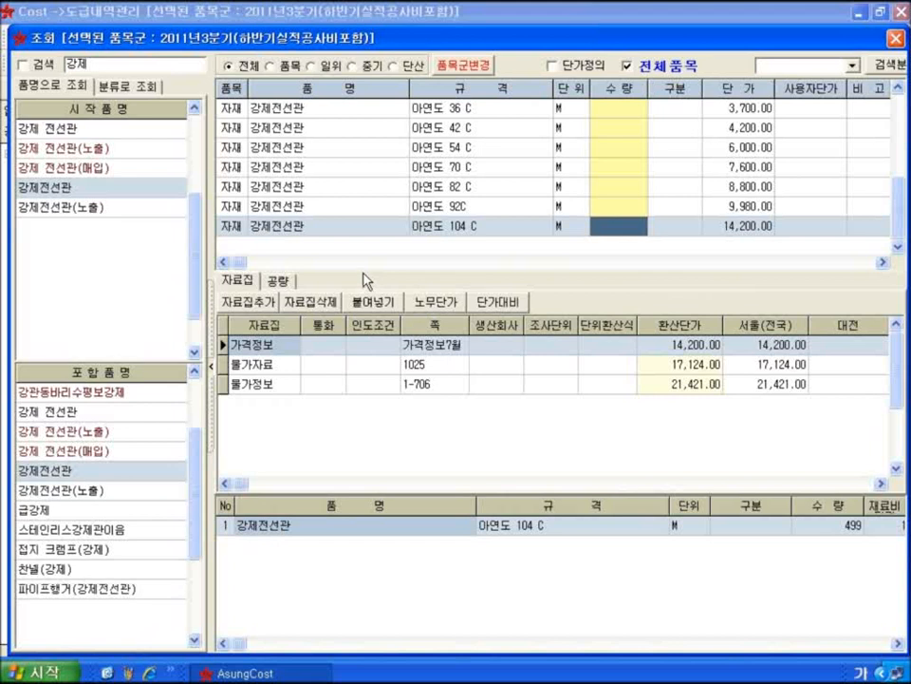
- Search for GV, add the F-GV전선(0.6/1KV) item with specification 25mm² and quantity 303, and close the item lookup
left_click(109, 66)
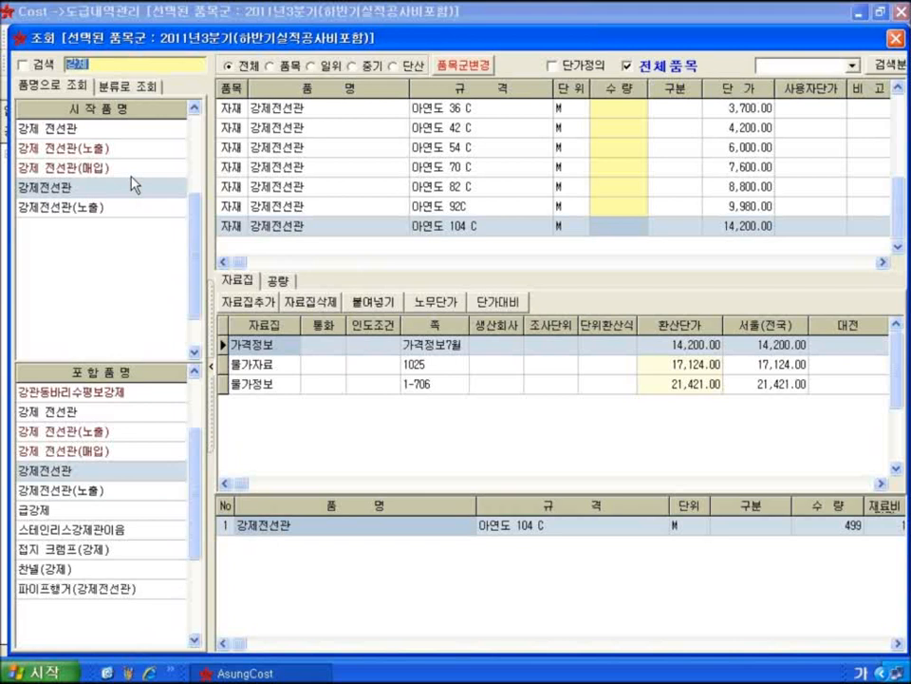
key("Hangul")
type("GM")
key("Return")
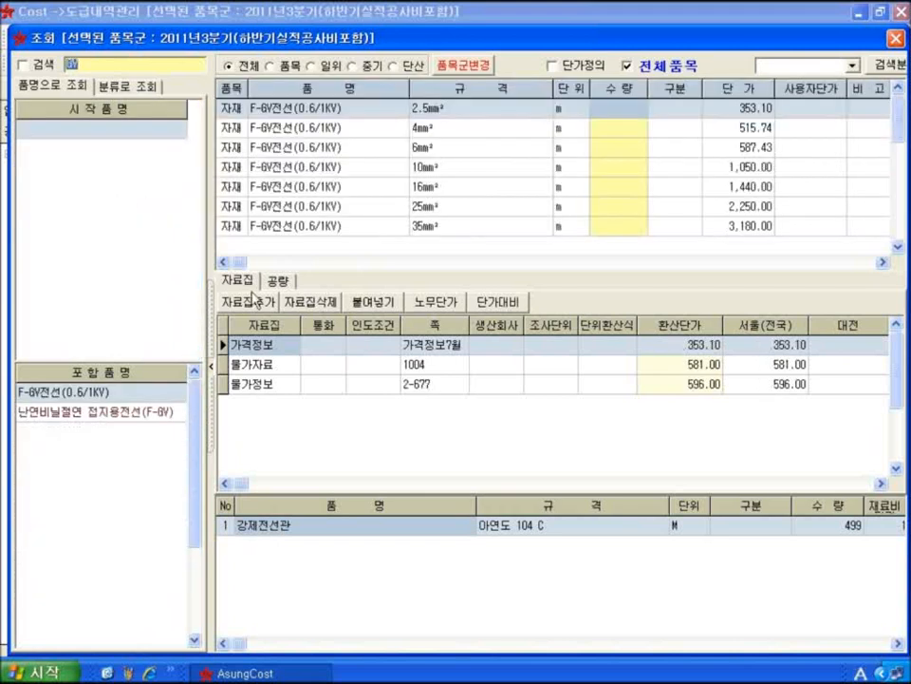
left_click(112, 392)
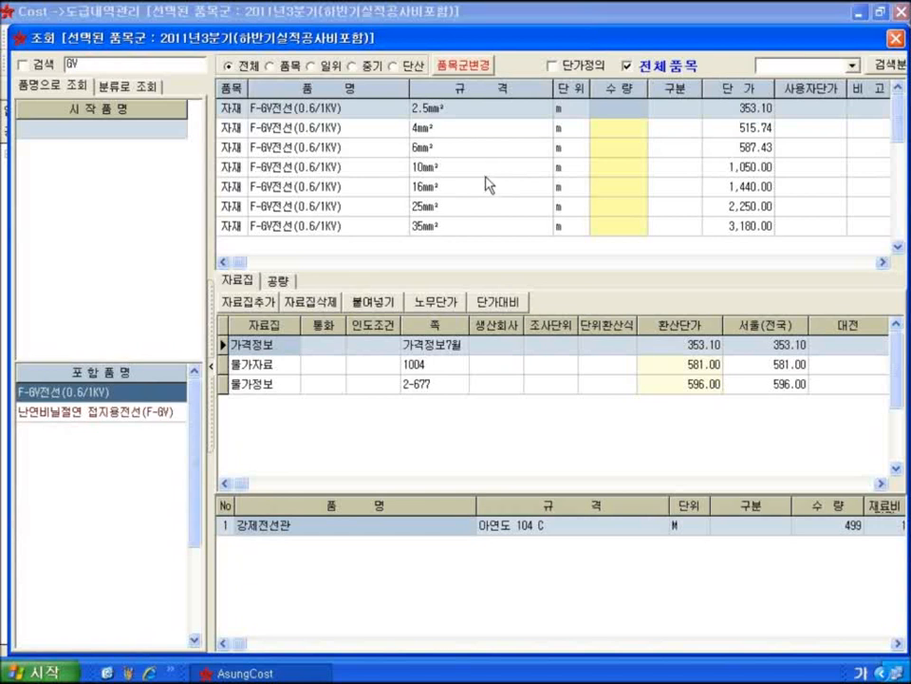
left_click(481, 207)
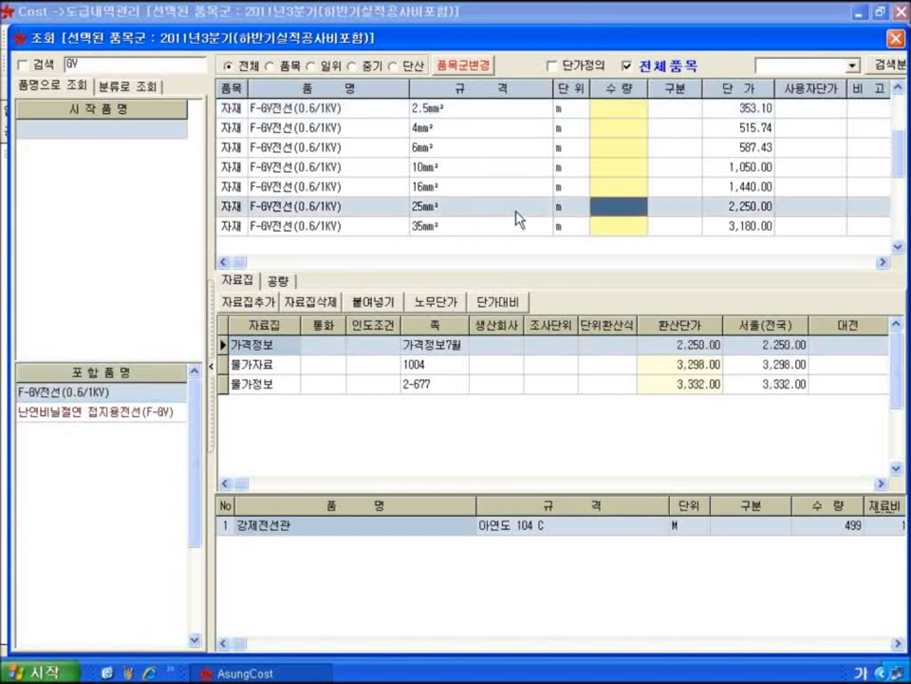
type("303")
key("Return")
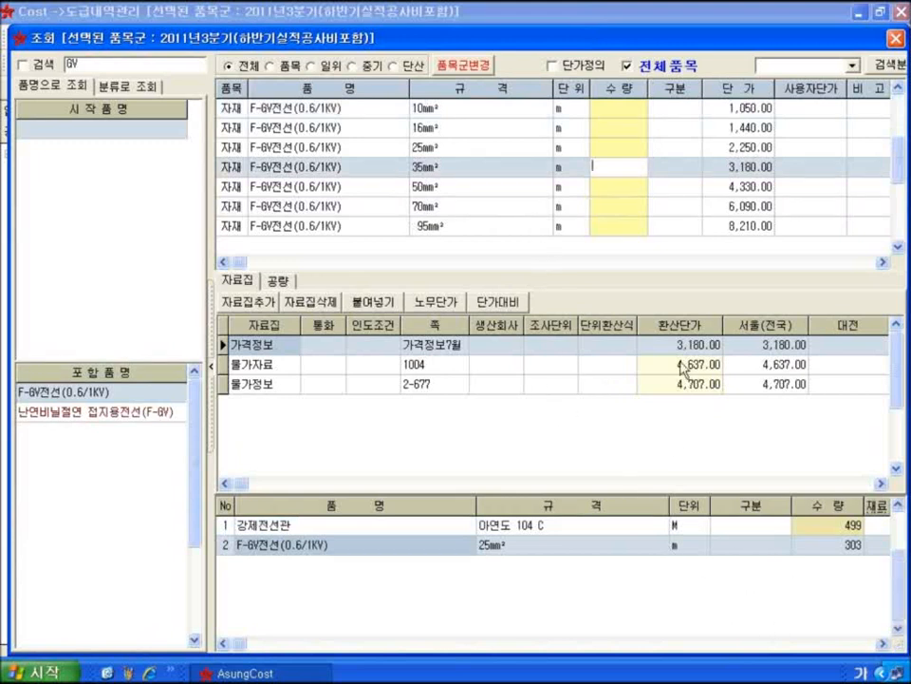
left_click(895, 38)
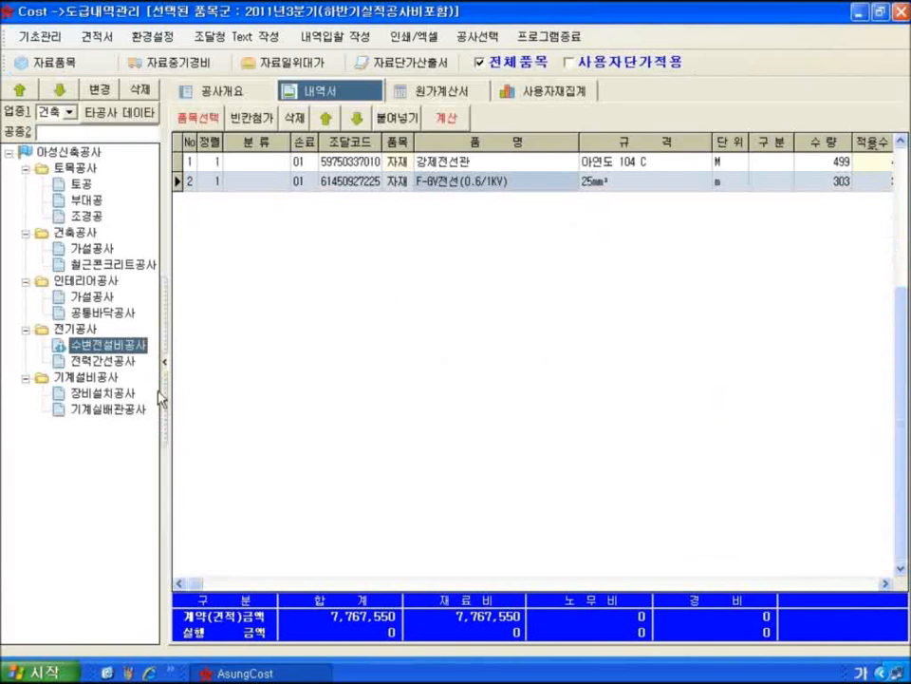
- Open the item lookup for the 기계실배관공사 category under 기계설비공사 and search the item names for 백관
left_click(95, 409)
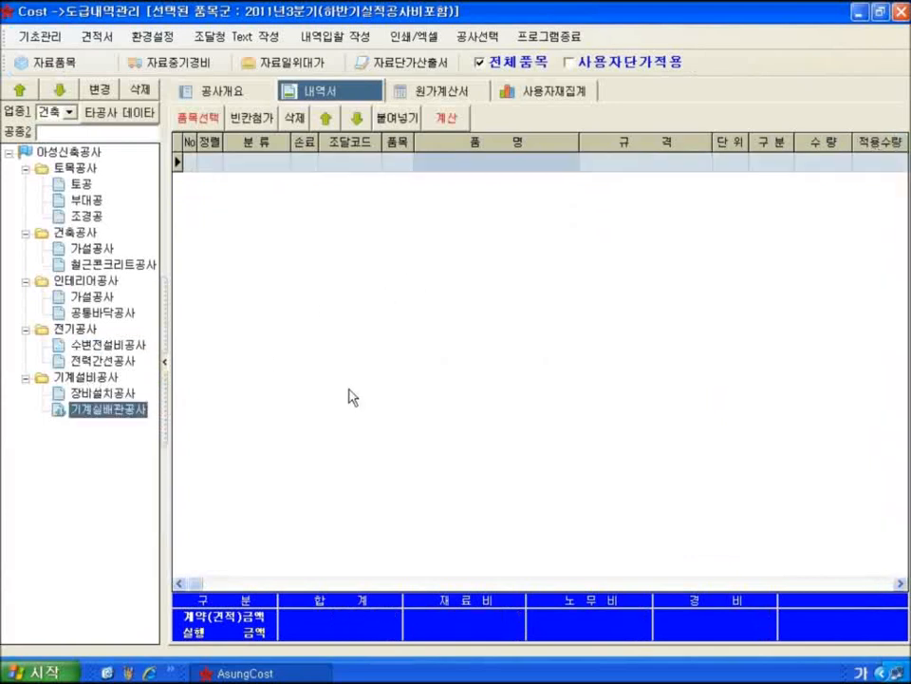
left_click(190, 118)
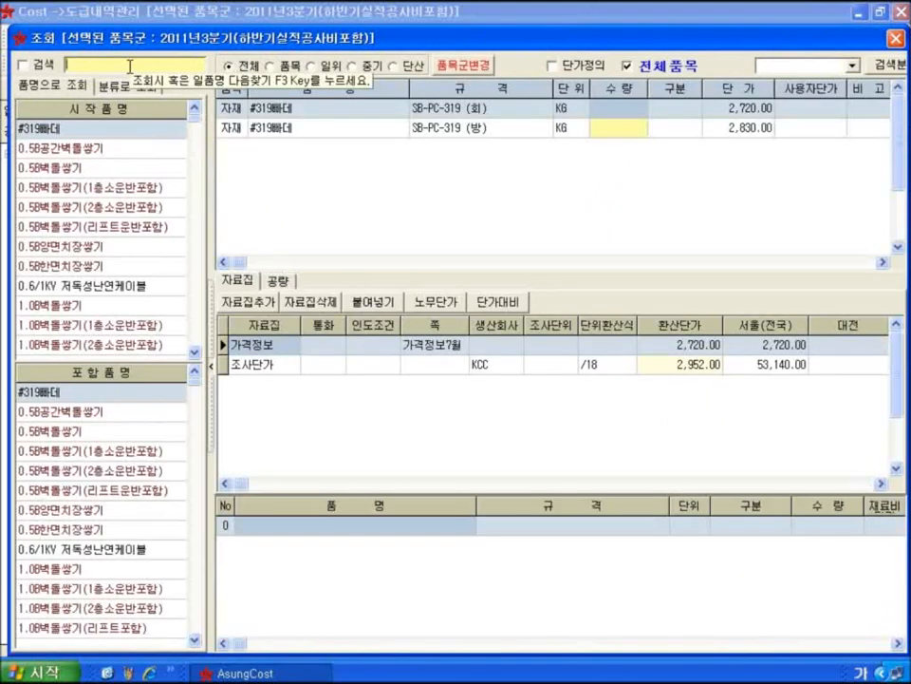
type("벽돌")
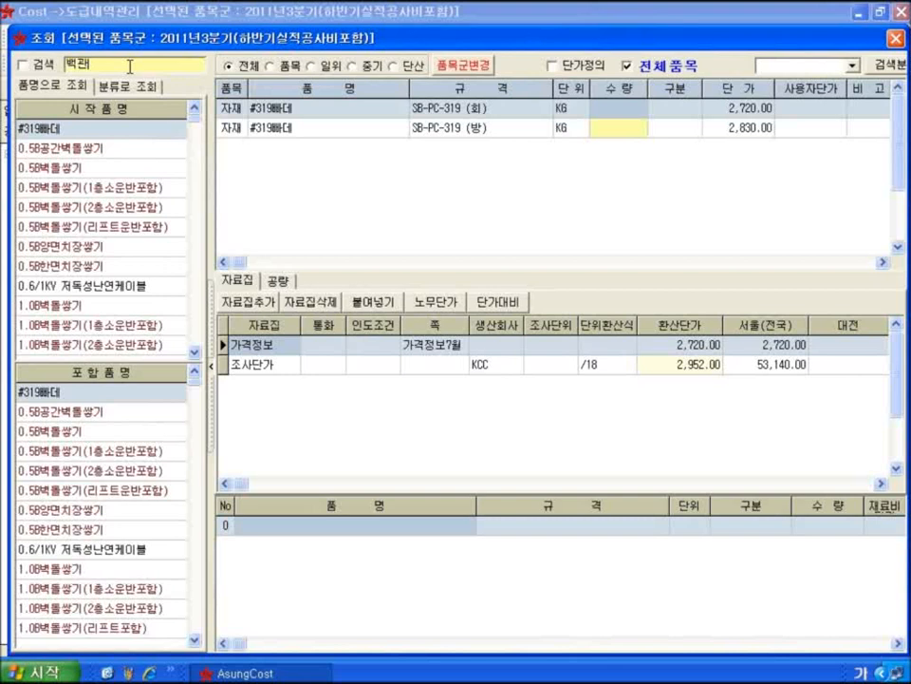
key("Return")
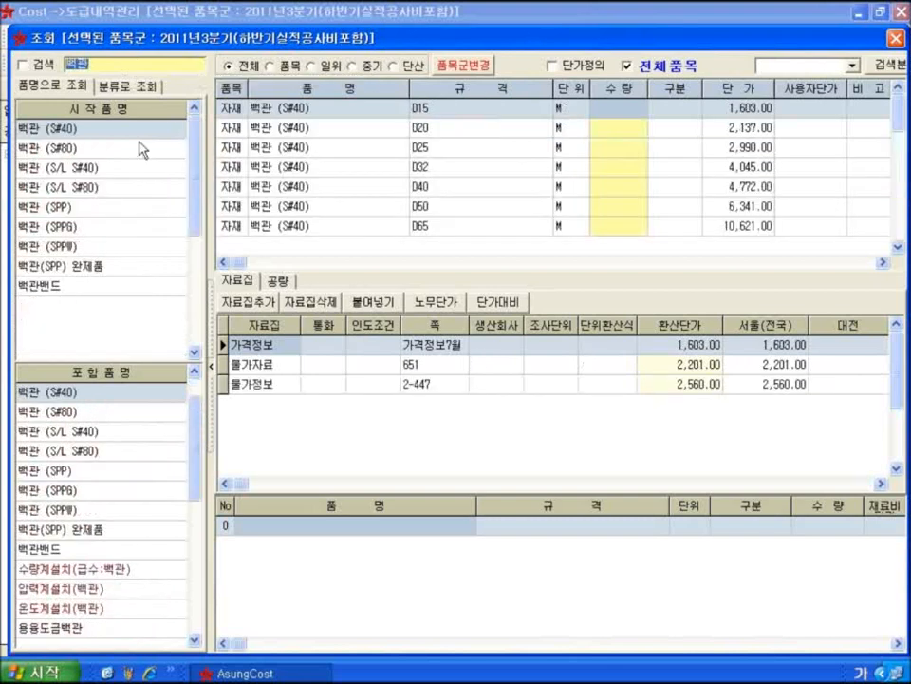
- Add the 백관 (SPP) item with specification D32 and quantity 30
left_click(95, 206)
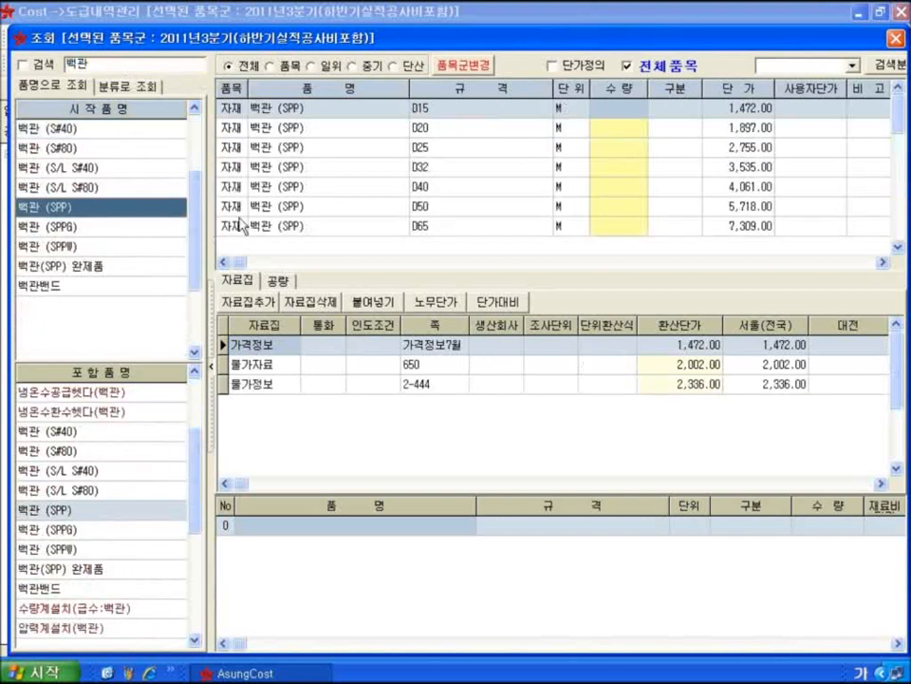
left_click(490, 220)
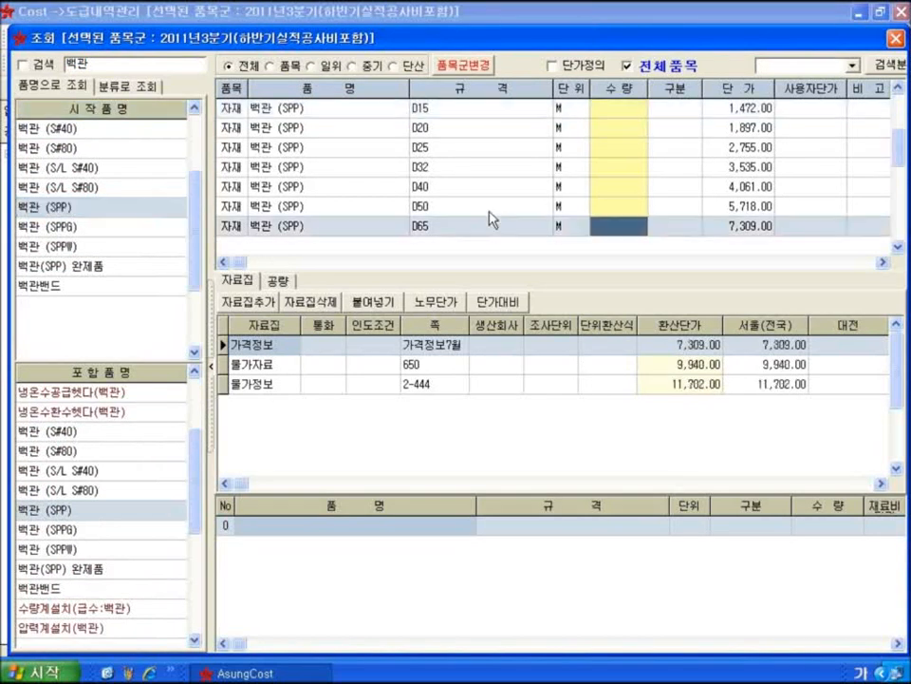
left_click(510, 174)
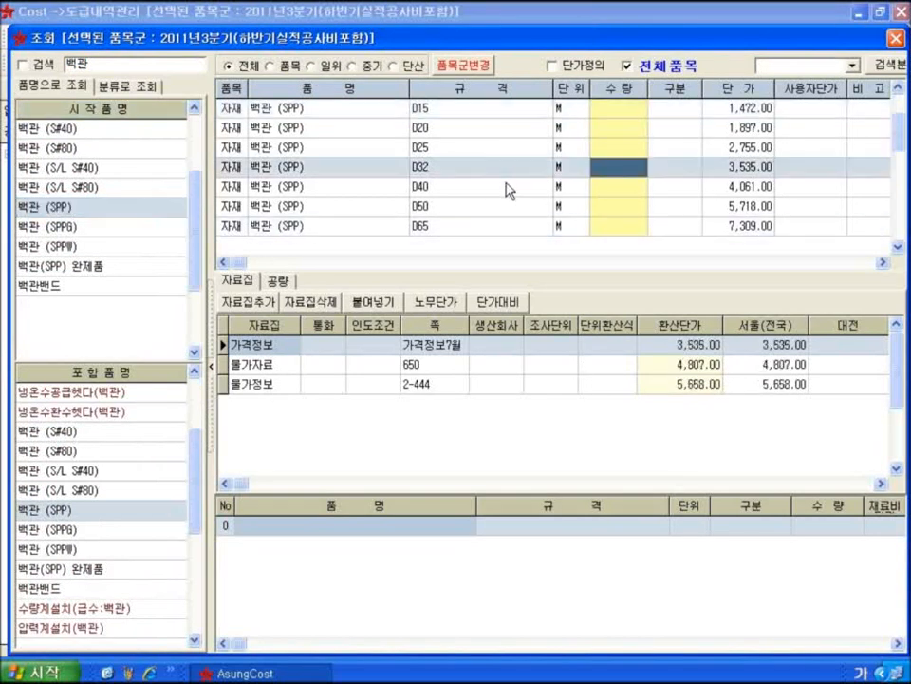
key("F2")
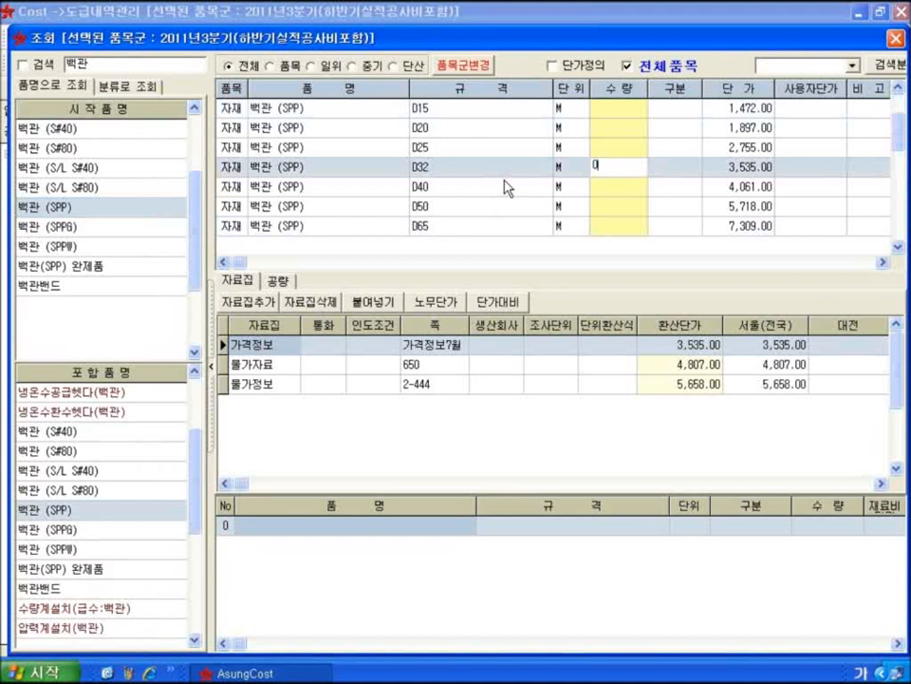
type("30")
key("Return")
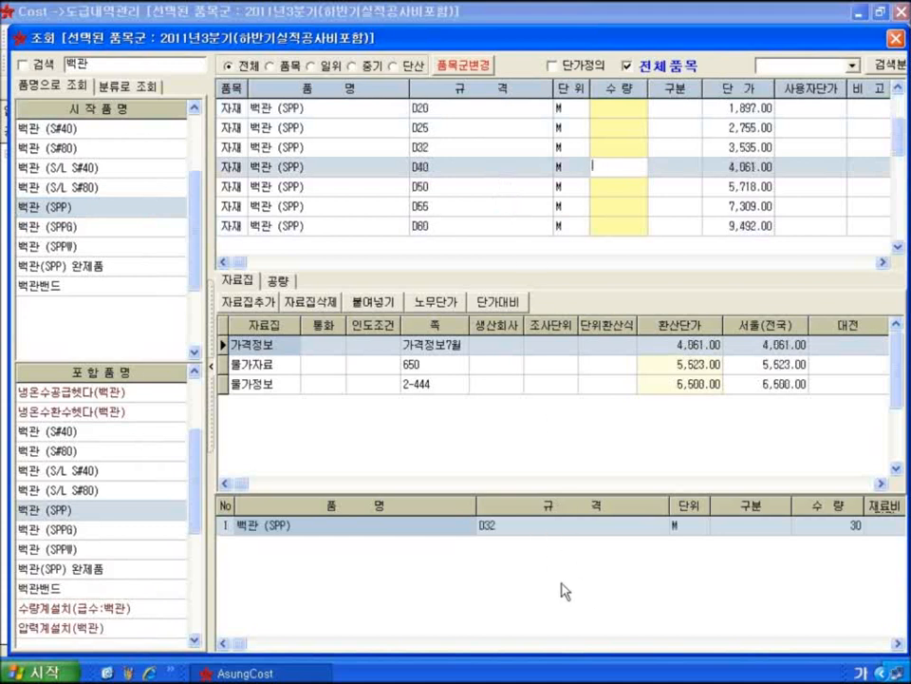
- Search for 스텐관, add the 스텐관(2.5T) item with specification D32 and quantity 25, and close the item lookup
left_click(99, 65)
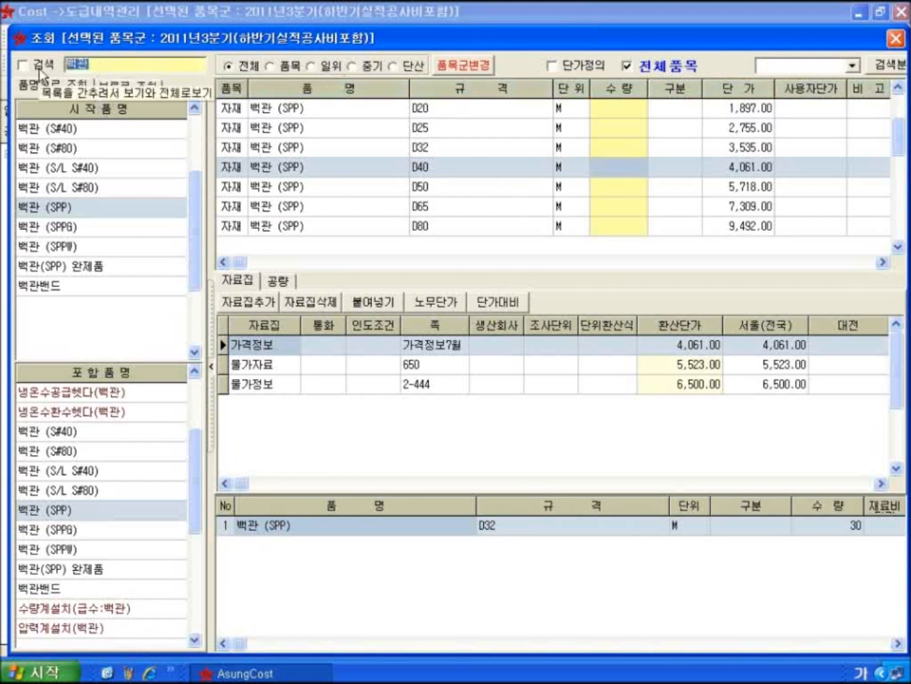
type("스텐관")
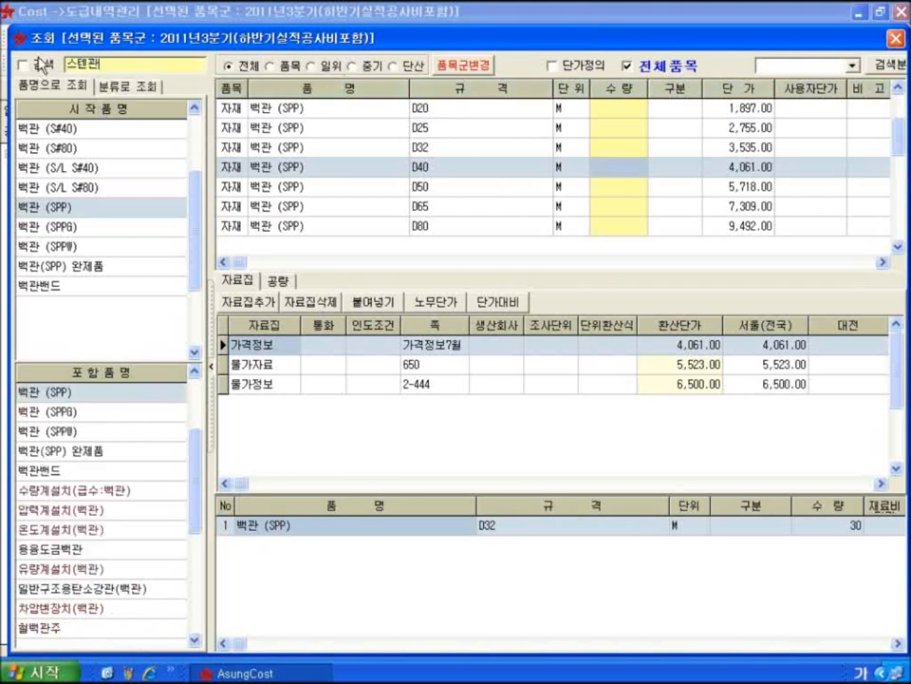
key("Return")
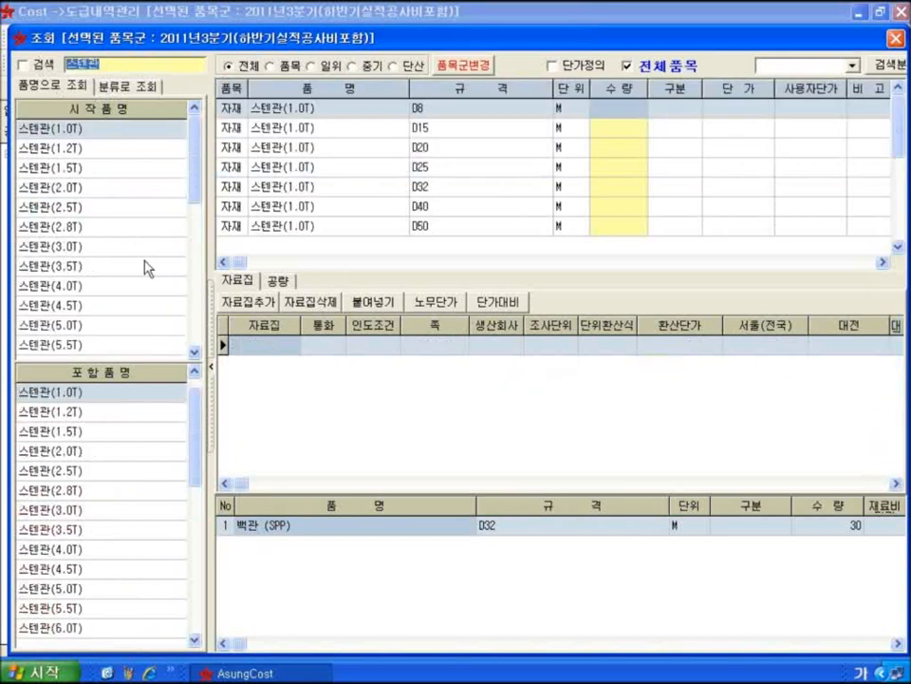
left_click(126, 206)
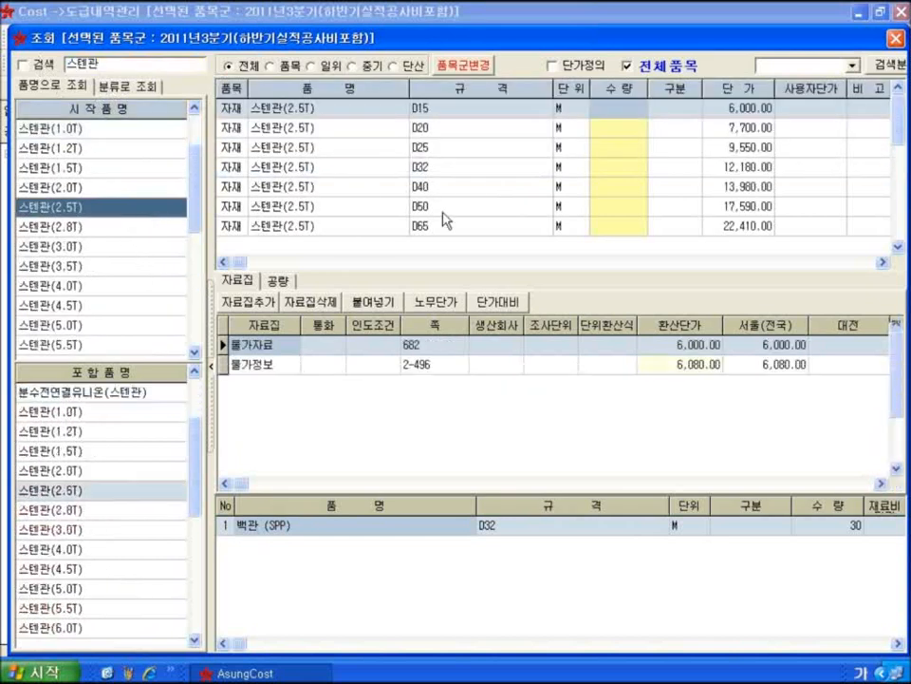
left_click(464, 168)
type("25")
key("Return")
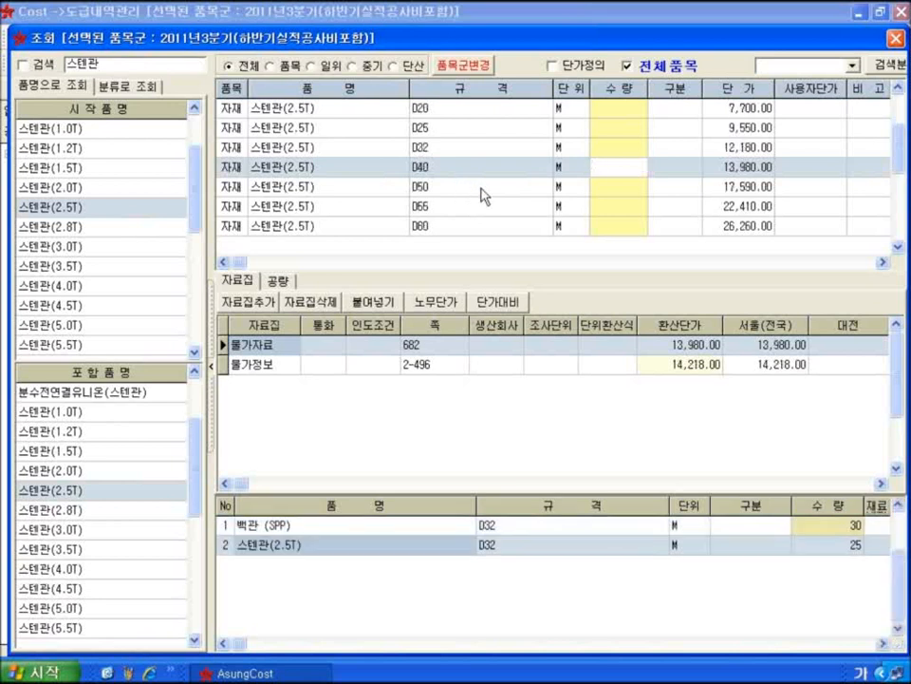
left_click(895, 39)
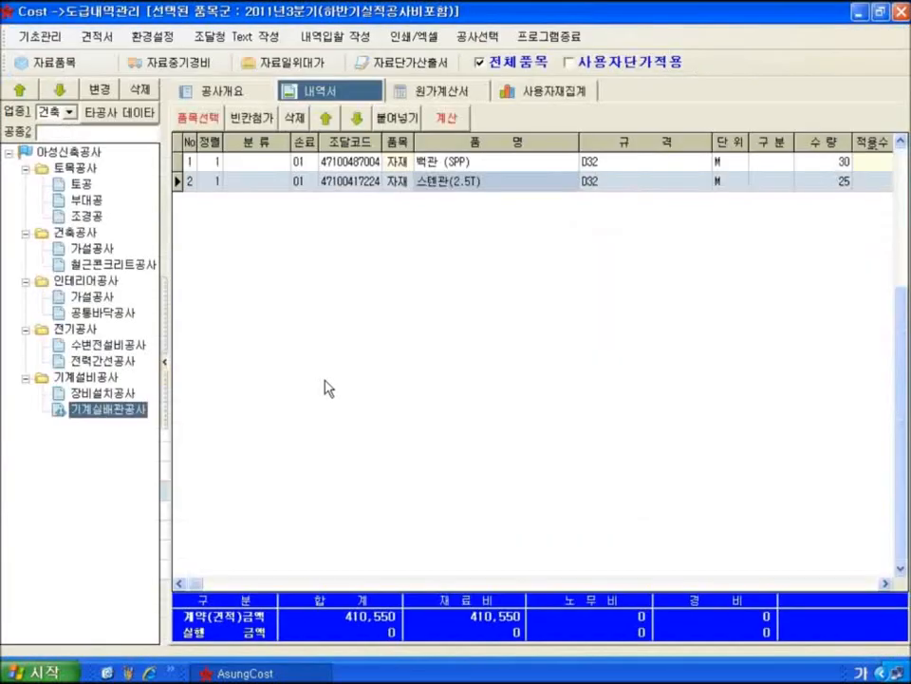
- Review the items entered in the work categories, from 토공 through both 가설공사 categories and 수변전설비공사 to 장비설치공사 and 기계실배관공사
left_click(78, 185)
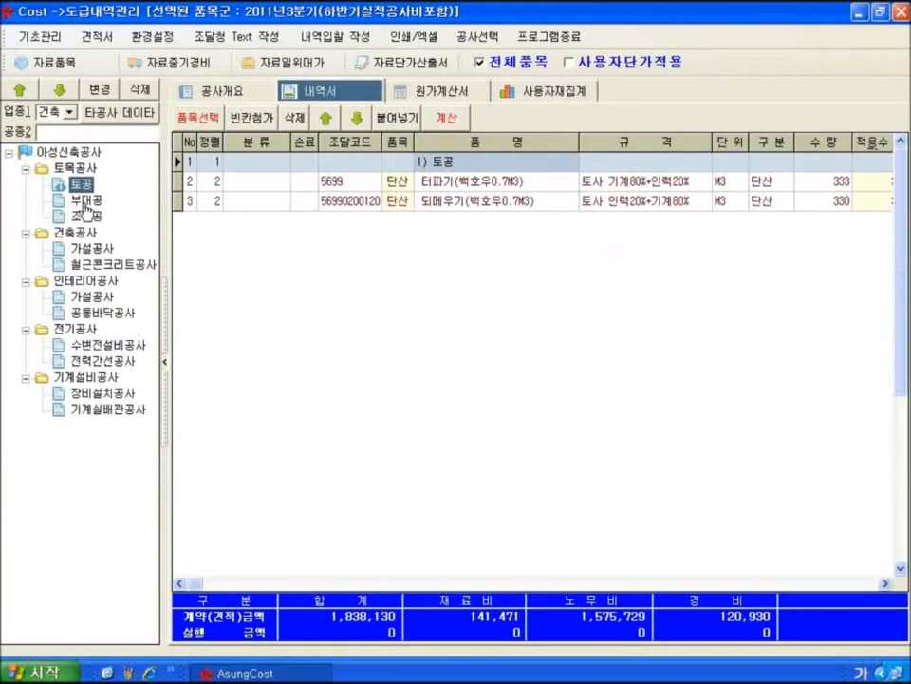
left_click(93, 249)
left_click(92, 296)
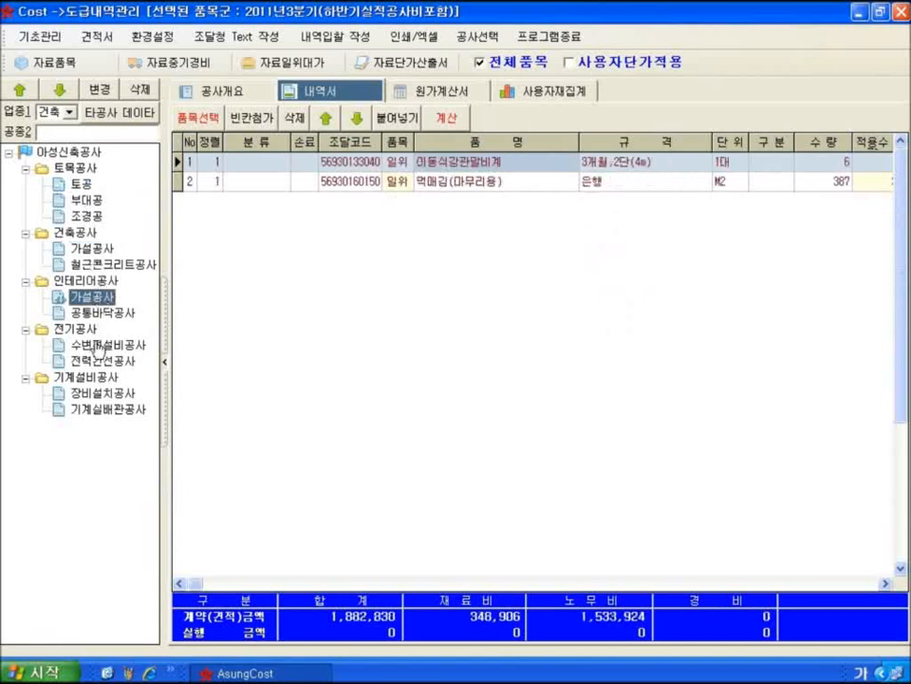
left_click(106, 345)
left_click(98, 393)
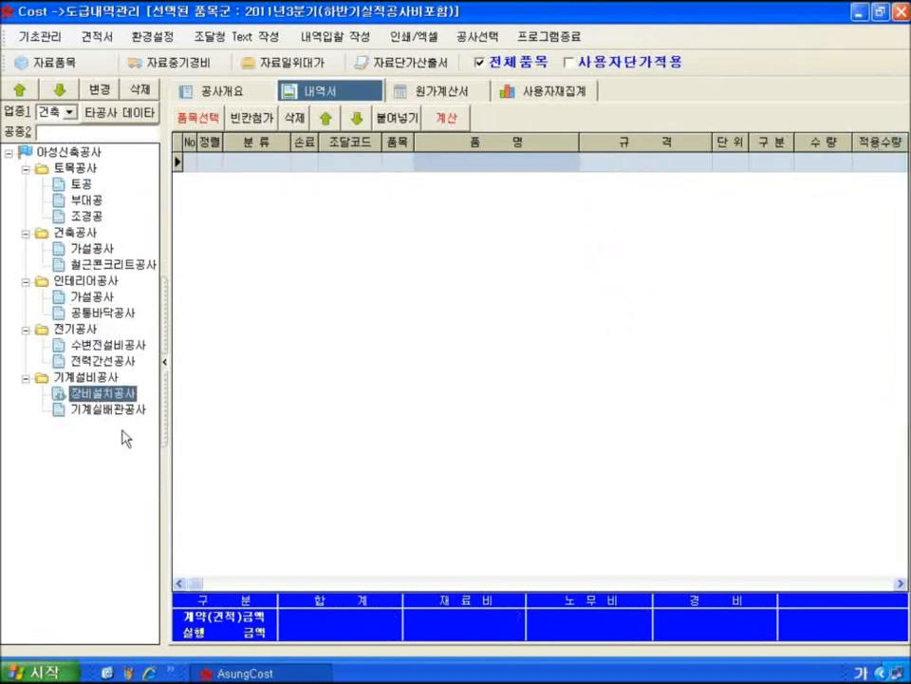
left_click(71, 409)
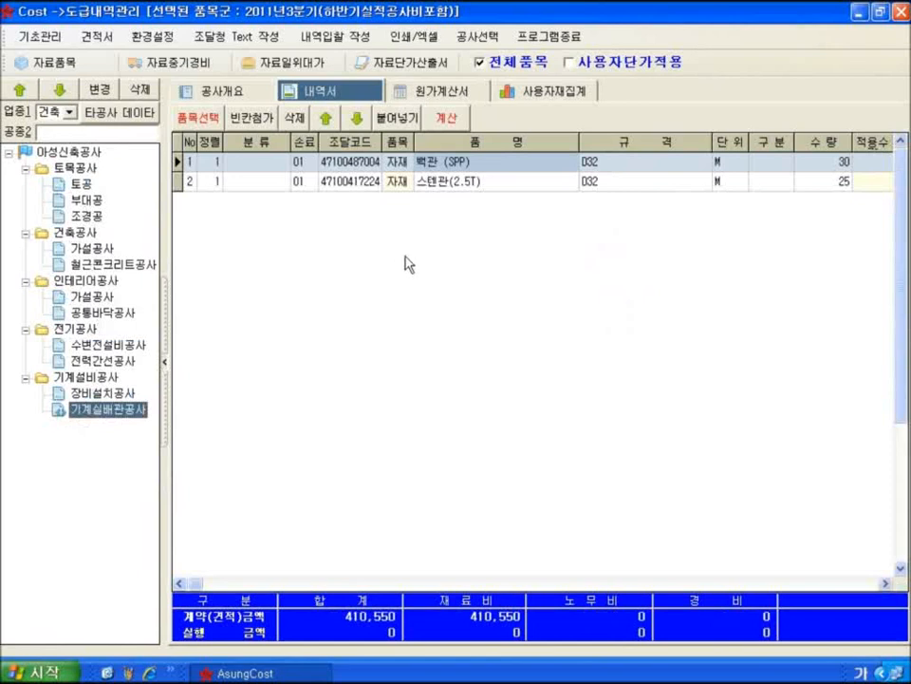
- Open the 내역 계산 settings for the whole 아성신축공사 project and move the dialog aside to uncover the bill
left_click(66, 151)
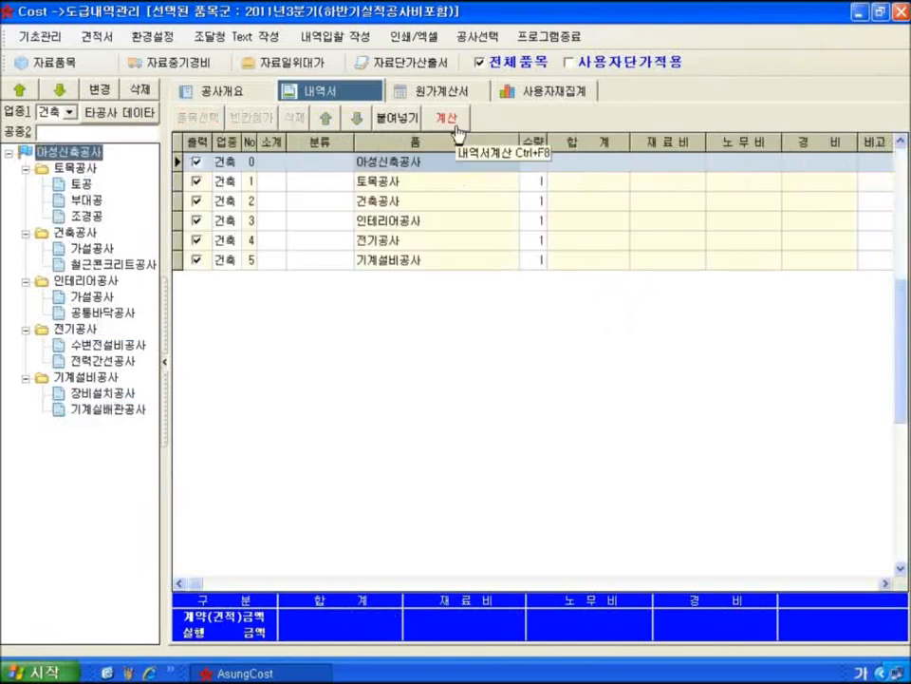
left_click(452, 120)
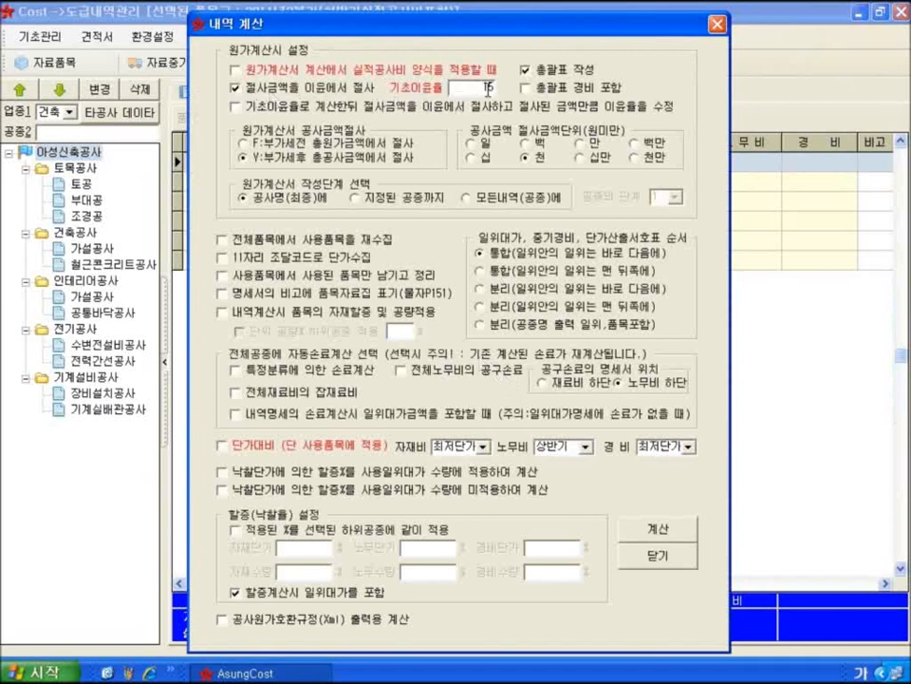
left_click(470, 89)
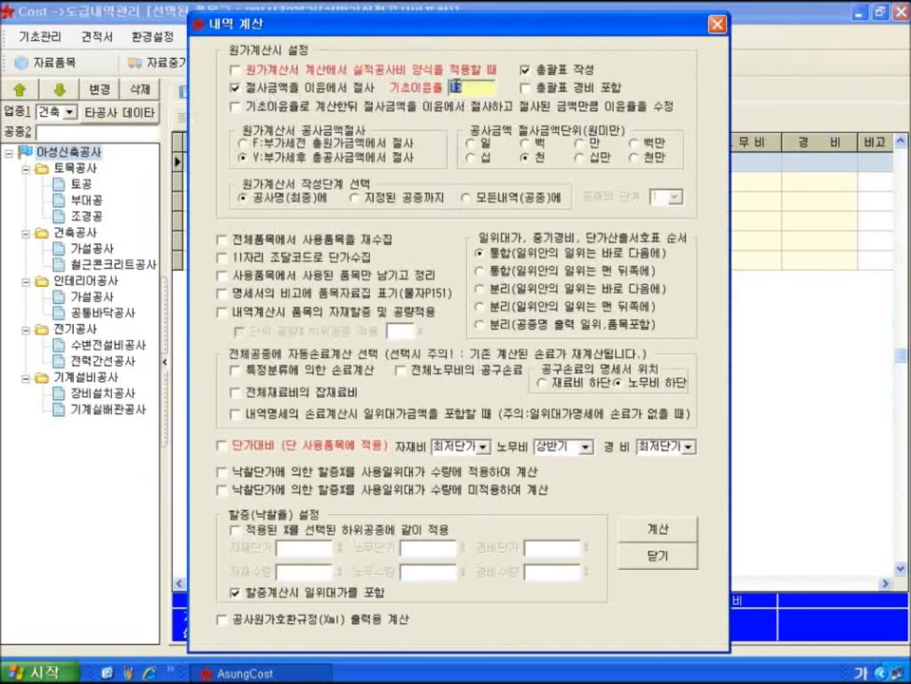
double_click(470, 89)
left_click_drag(500, 26, 710, 30)
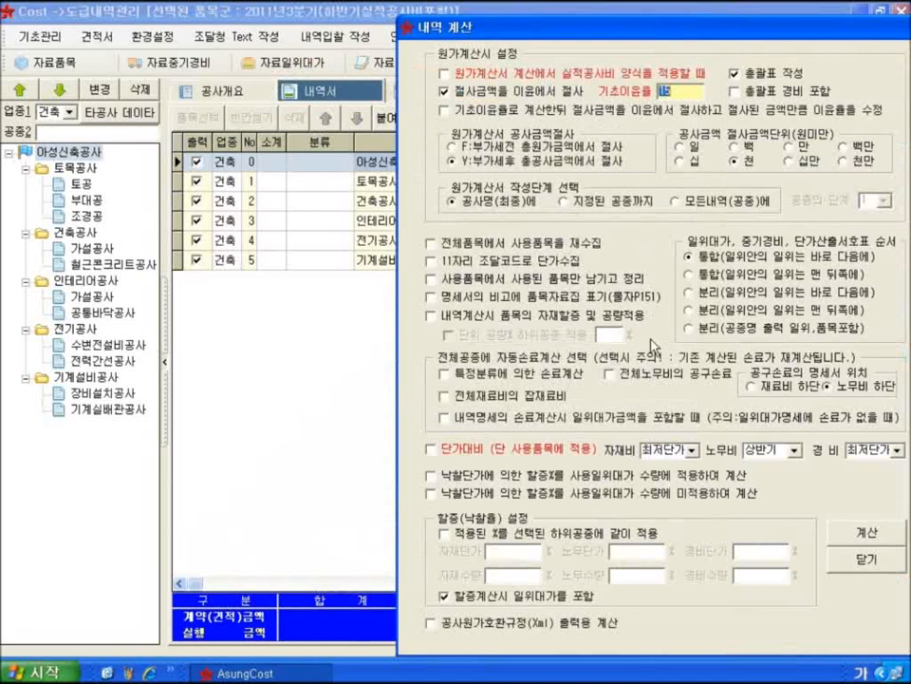
- Enable 내역계산시 품목의 자재할증 및 공량적용, 특정분류에 의한 손료계산 and 전체노무비의 공구손료, and run the bill calculation
left_click(587, 326)
left_click(581, 318)
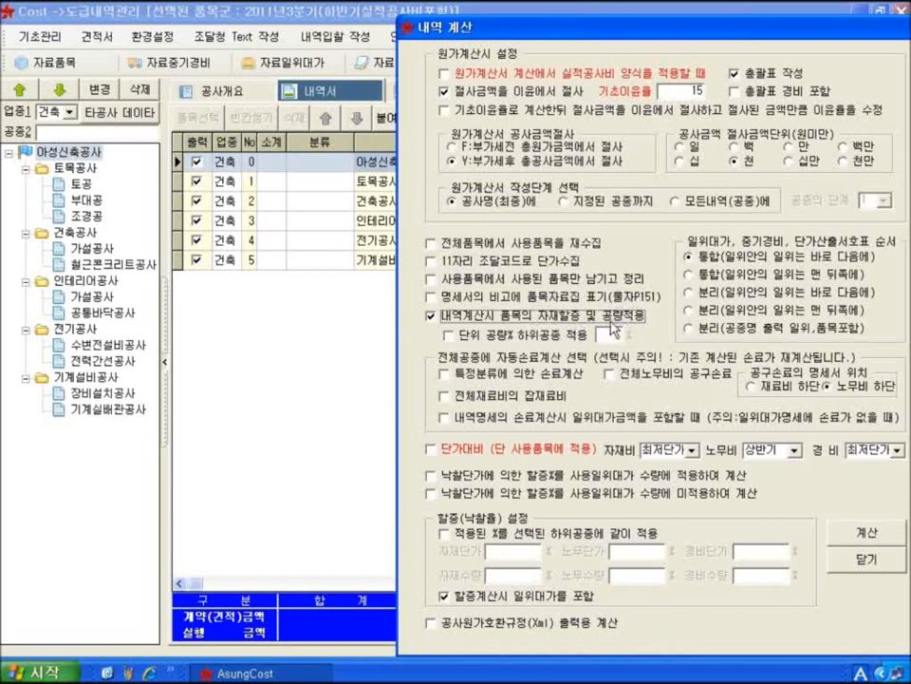
left_click(527, 374)
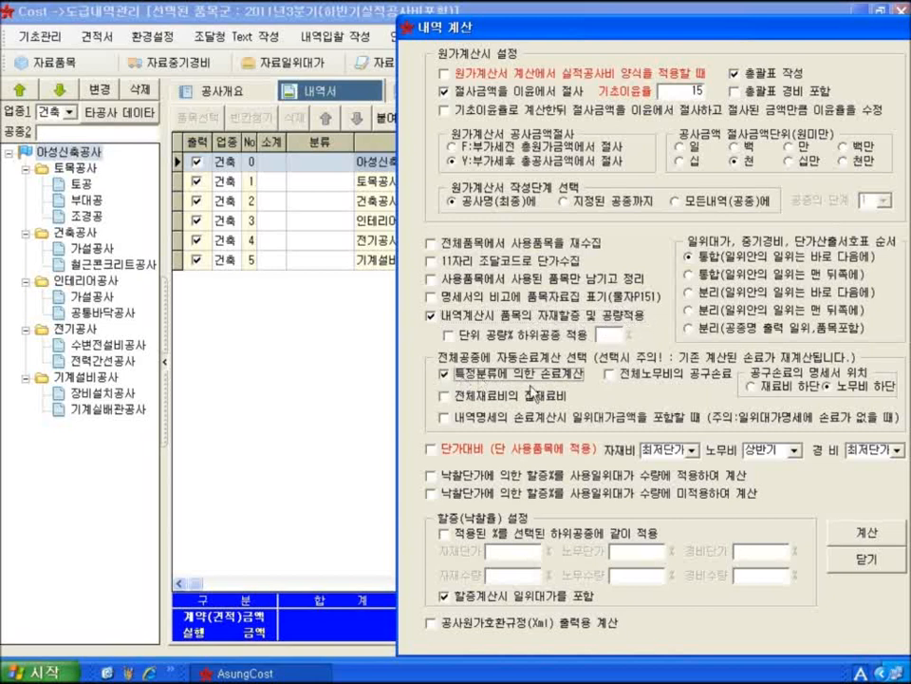
left_click(642, 384)
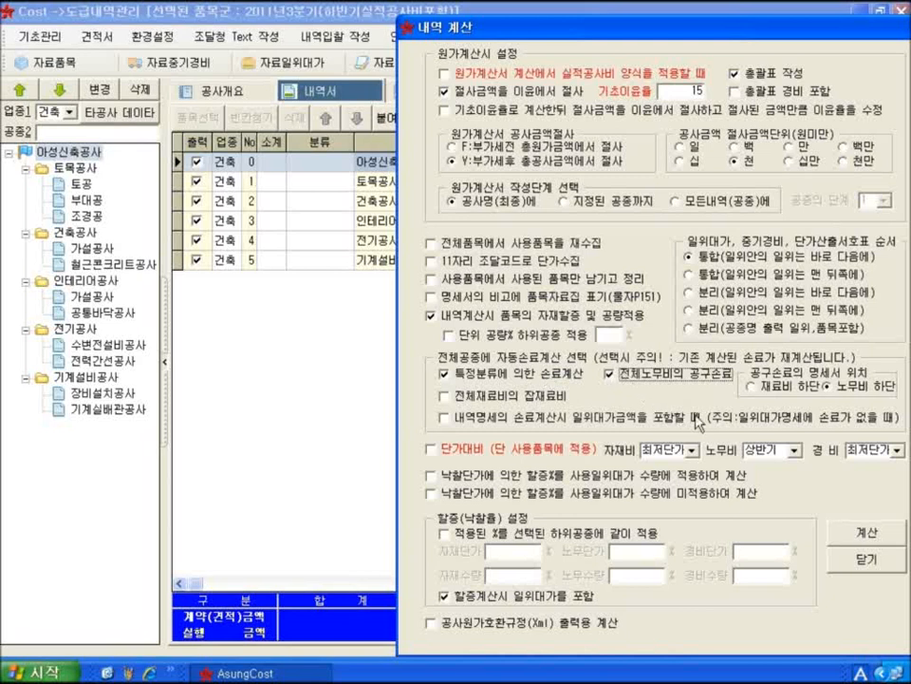
left_click(854, 538)
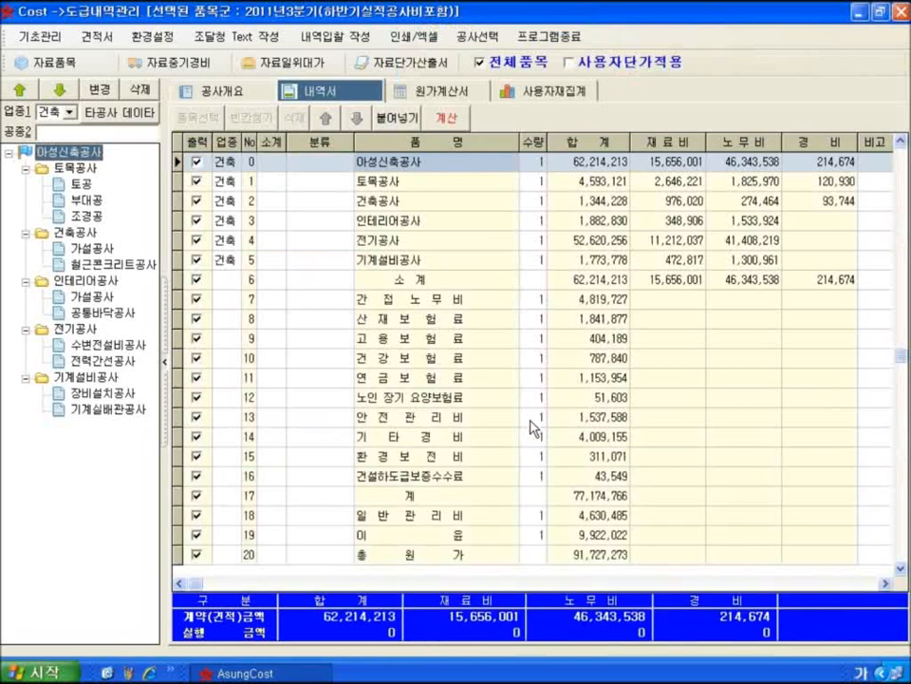
- Examine the calculated 기계실배관공사 bill, including the 관부속품비, labour and 공구손료 rows with their applied quantities and totals
left_click(103, 411)
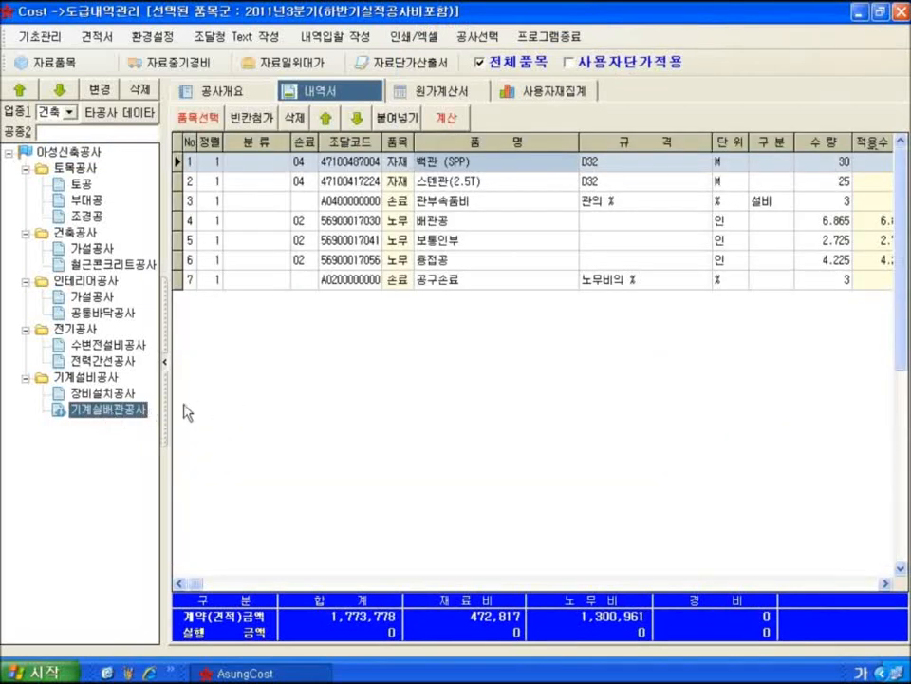
left_click(467, 185)
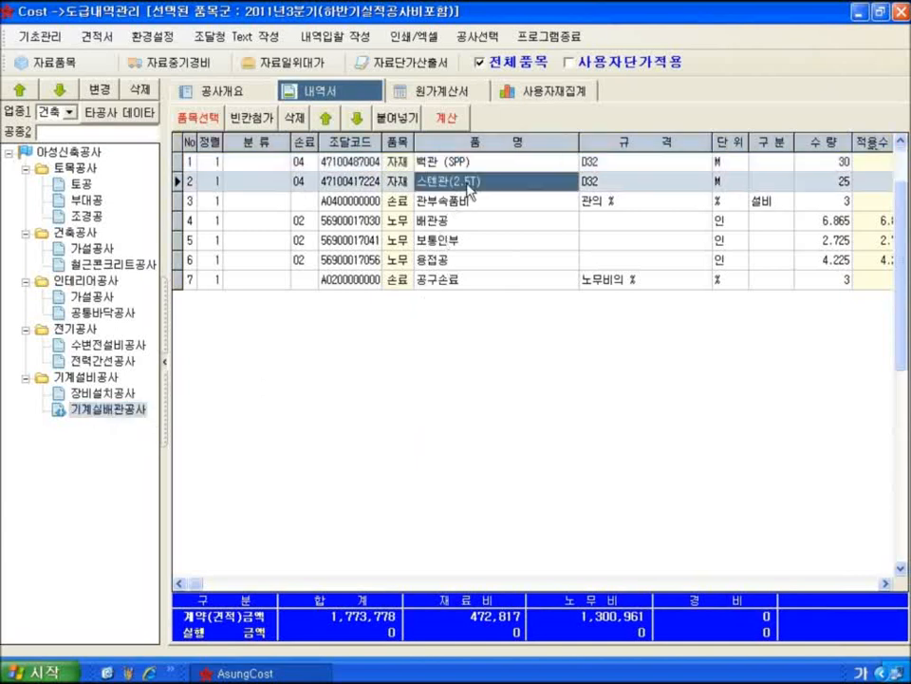
left_click(469, 201)
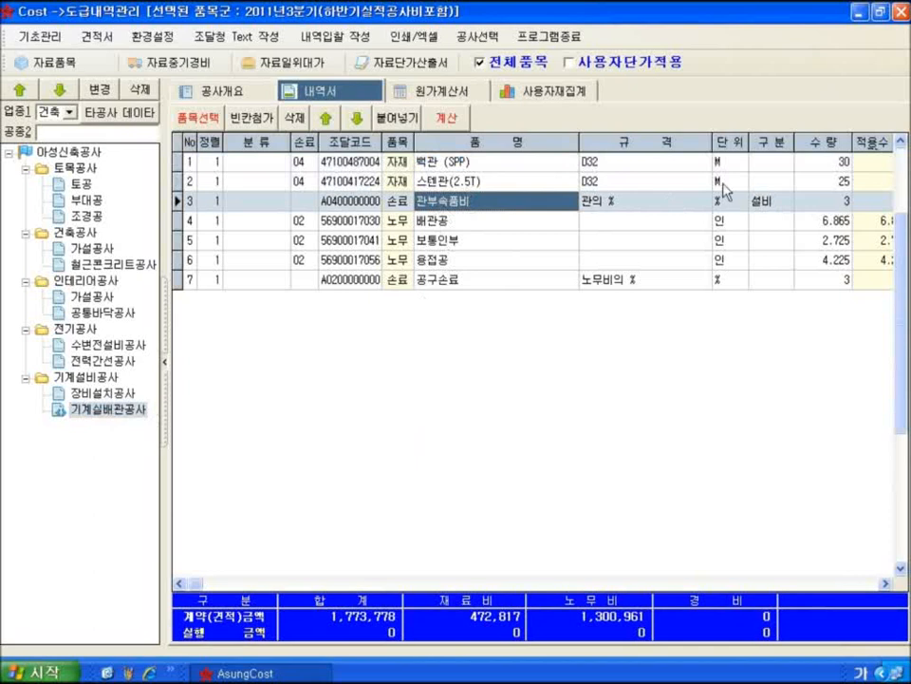
scroll(655, 418, "right", 3)
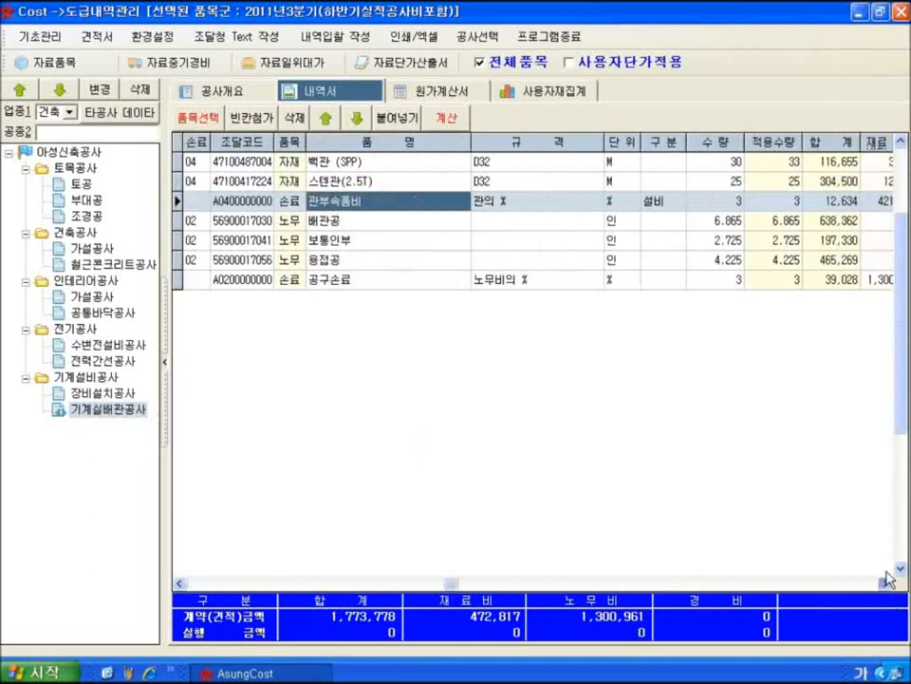
left_click(347, 231)
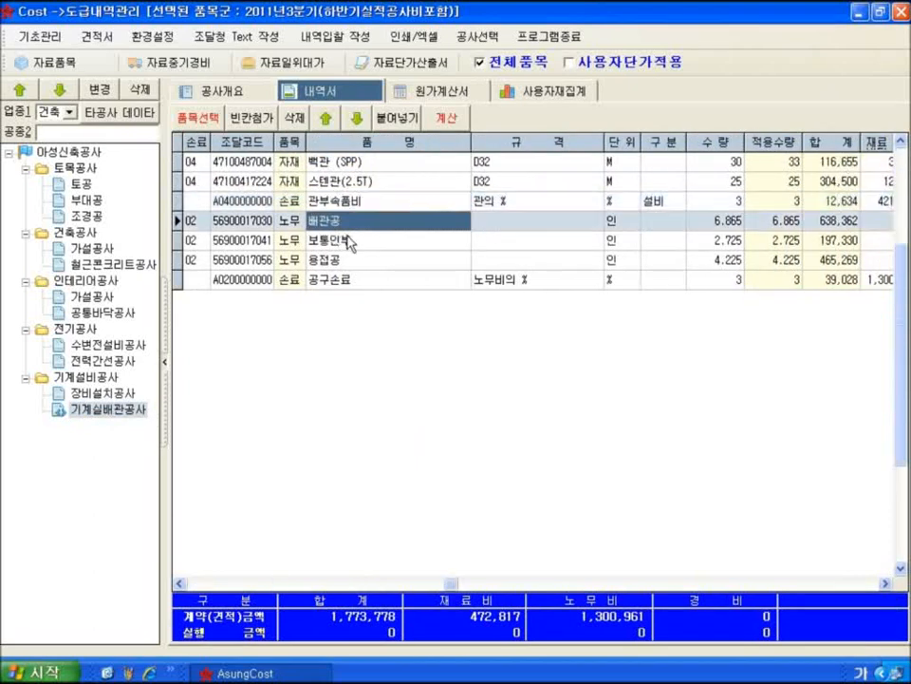
left_click(351, 242)
left_click(359, 262)
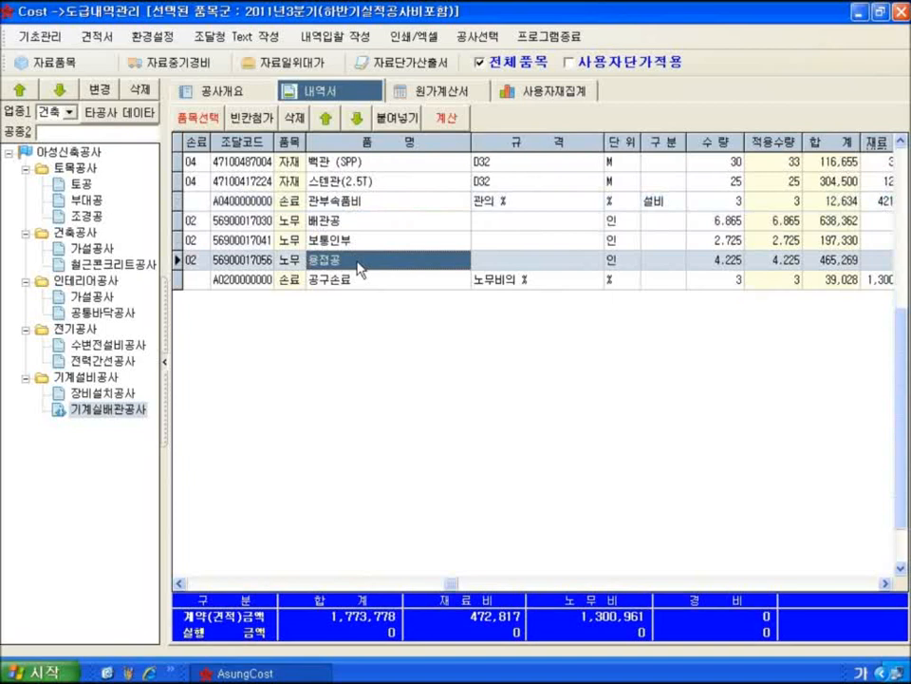
left_click(533, 281)
left_click(855, 280)
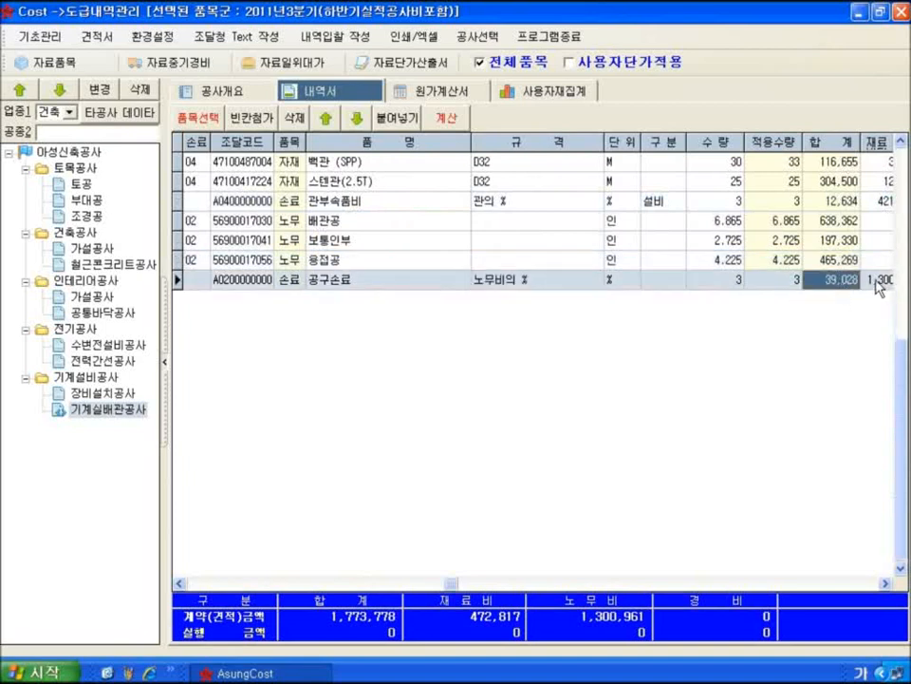
- Examine the calculated 수변전설비공사 bill, including the 전선관 부속품비, 잡재료비 and 공구손료 rows with their rates and material unit prices
left_click(115, 347)
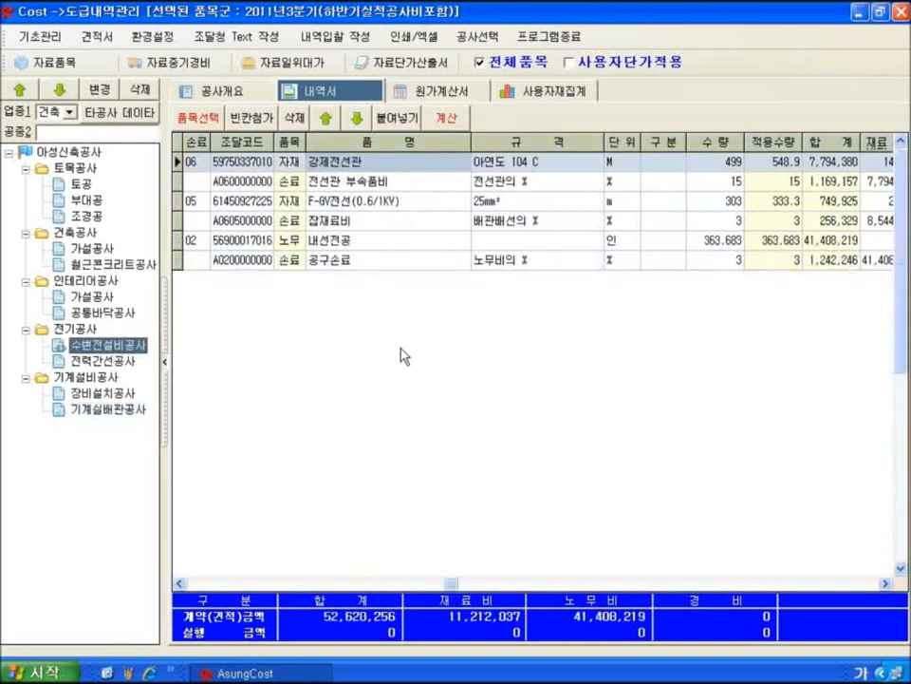
left_click(420, 171)
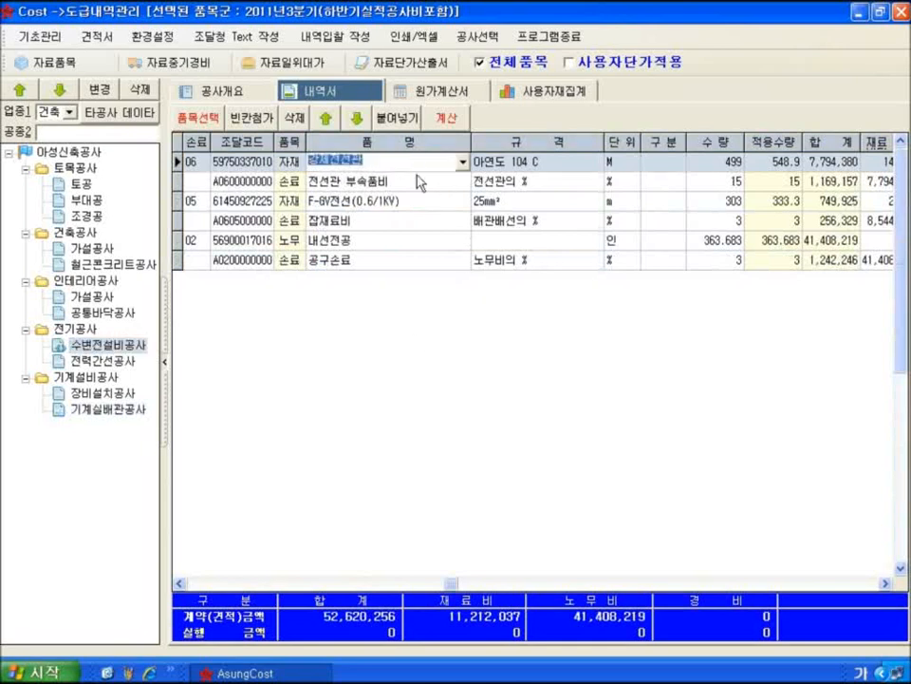
left_click(500, 169)
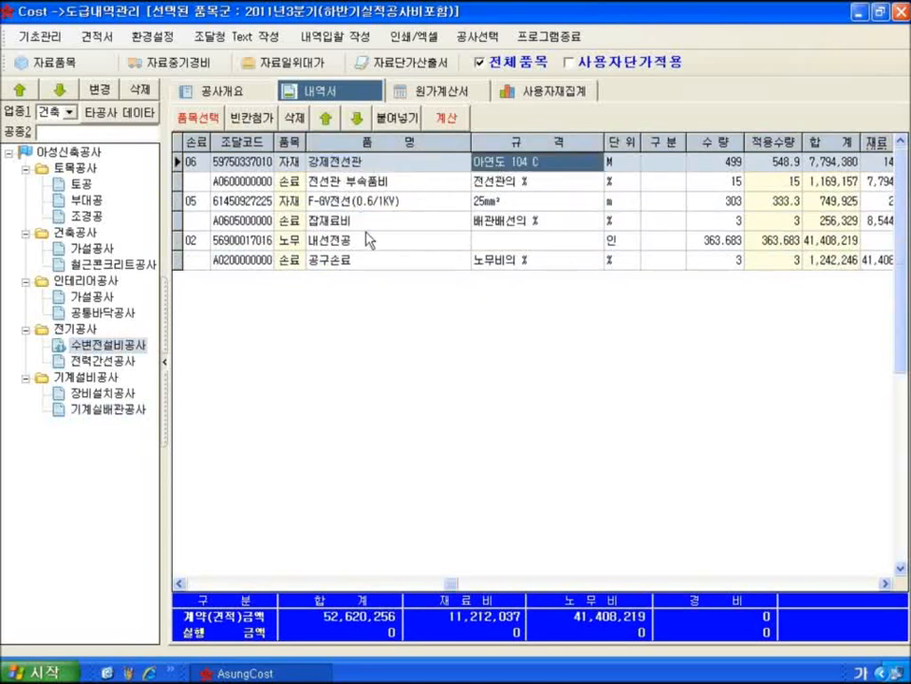
left_click(360, 204)
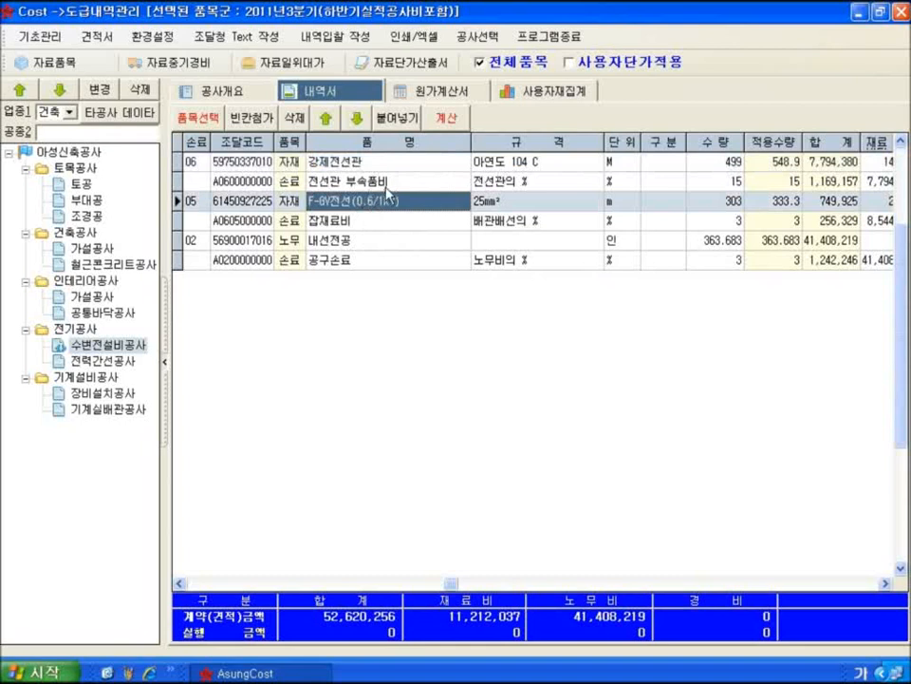
key("Up")
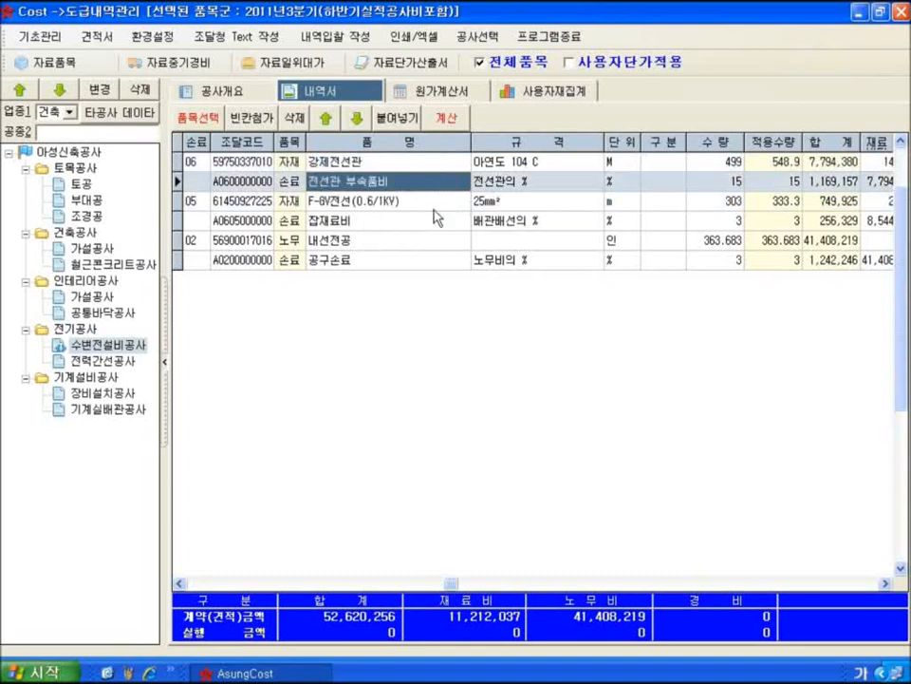
left_click(533, 221)
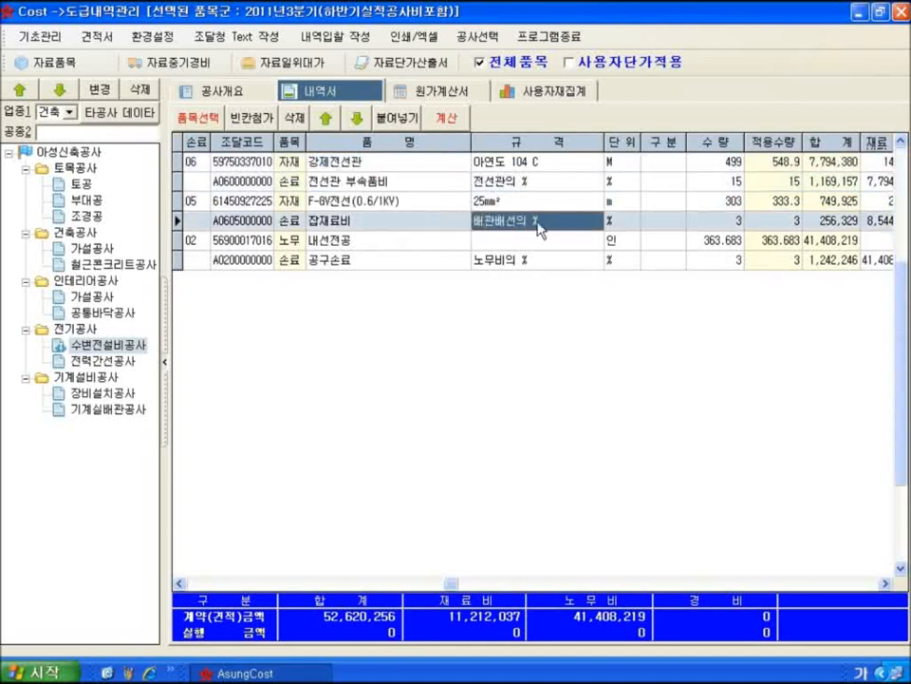
left_click(719, 223)
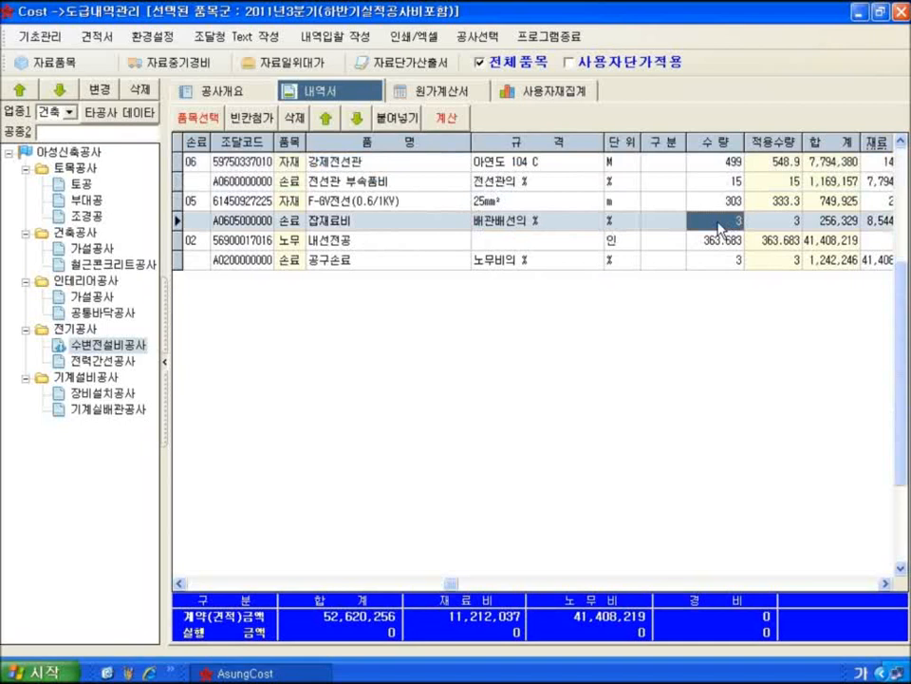
left_click(563, 265)
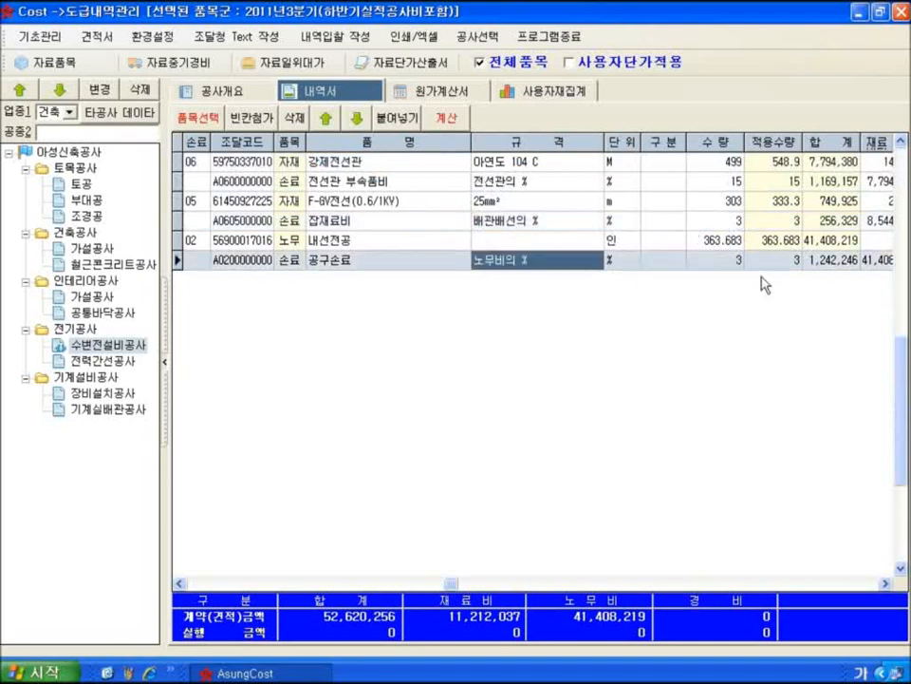
left_click(885, 583)
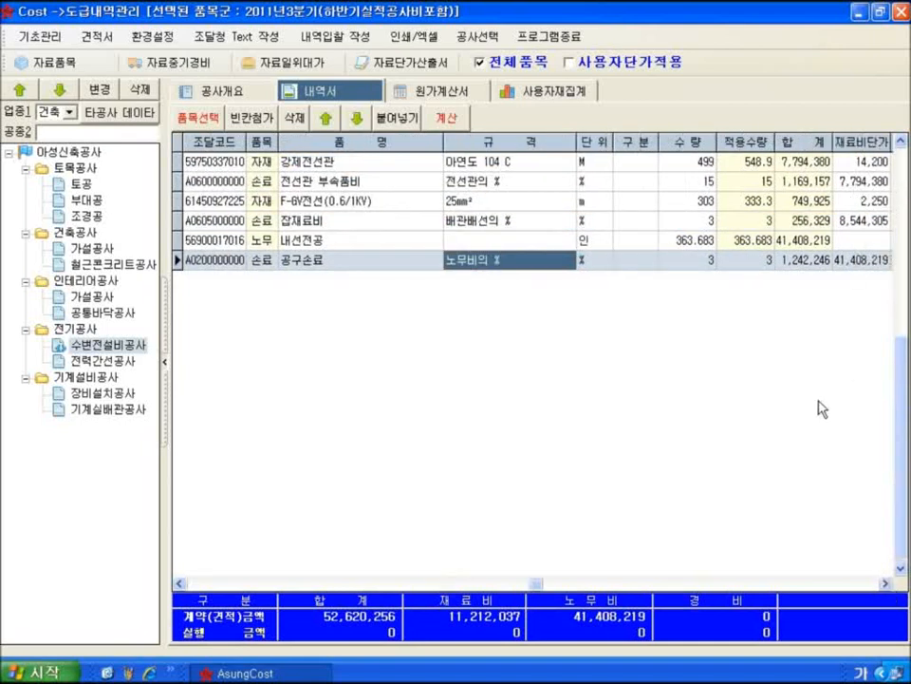
- Compare the calculated bills of 인테리어공사 가설공사, 수변전설비공사 and 건축공사 가설공사, including their material cost columns
left_click(73, 300)
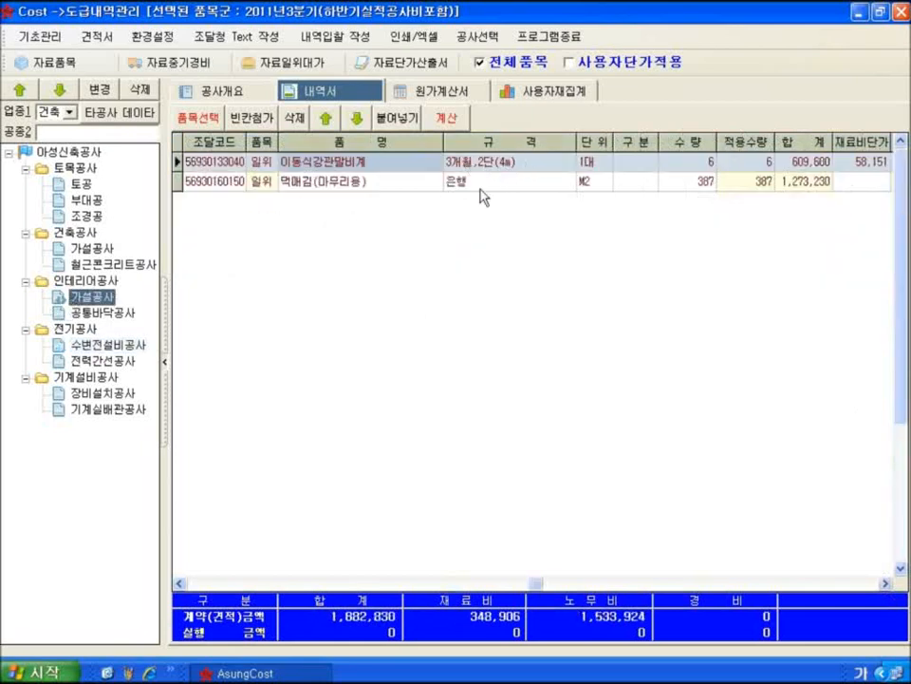
left_click(106, 348)
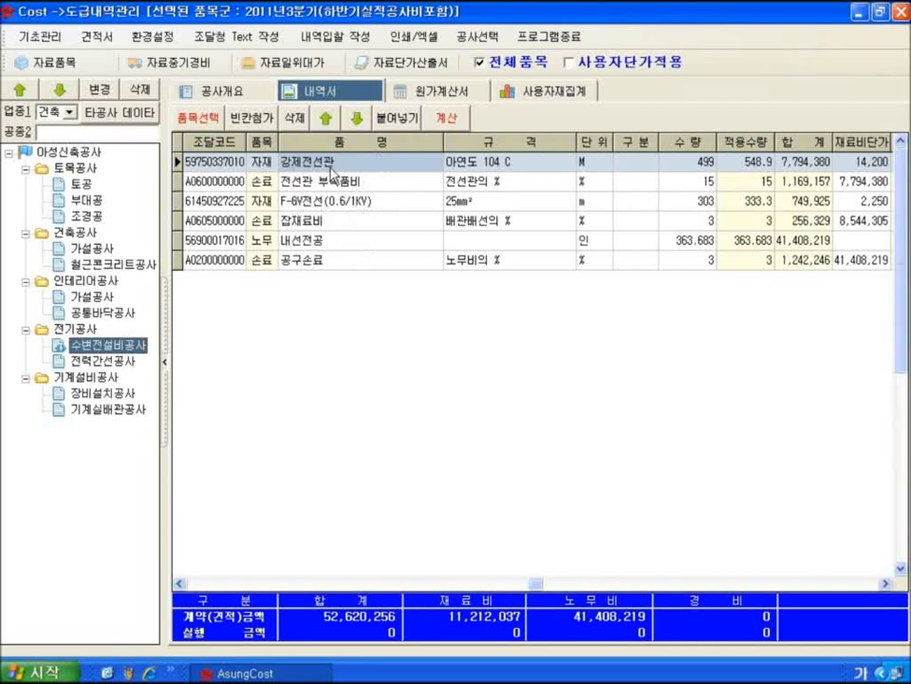
left_click(90, 296)
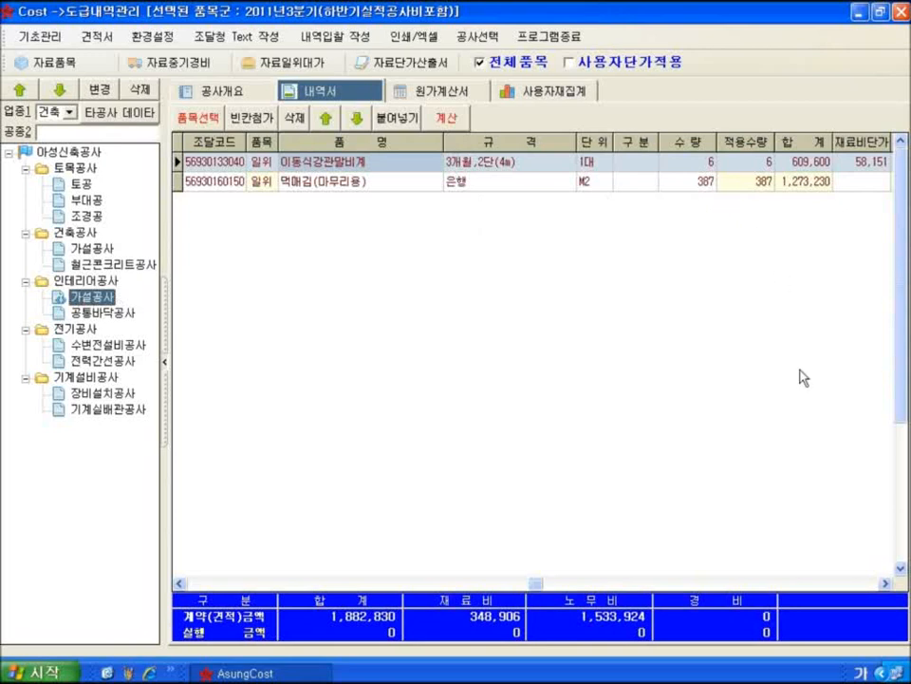
left_click(885, 584)
left_click(884, 584)
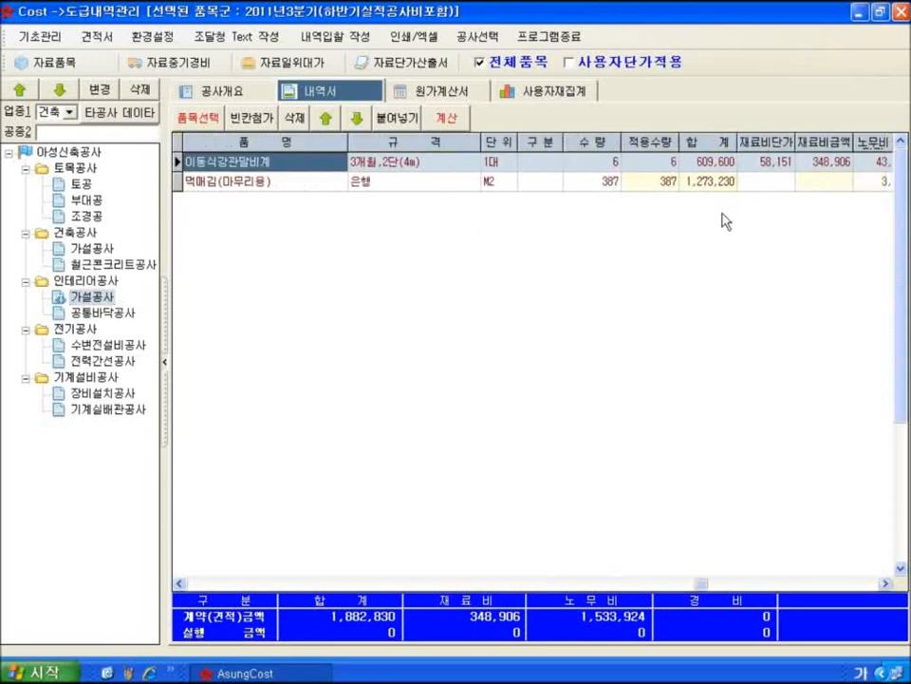
left_click(234, 582)
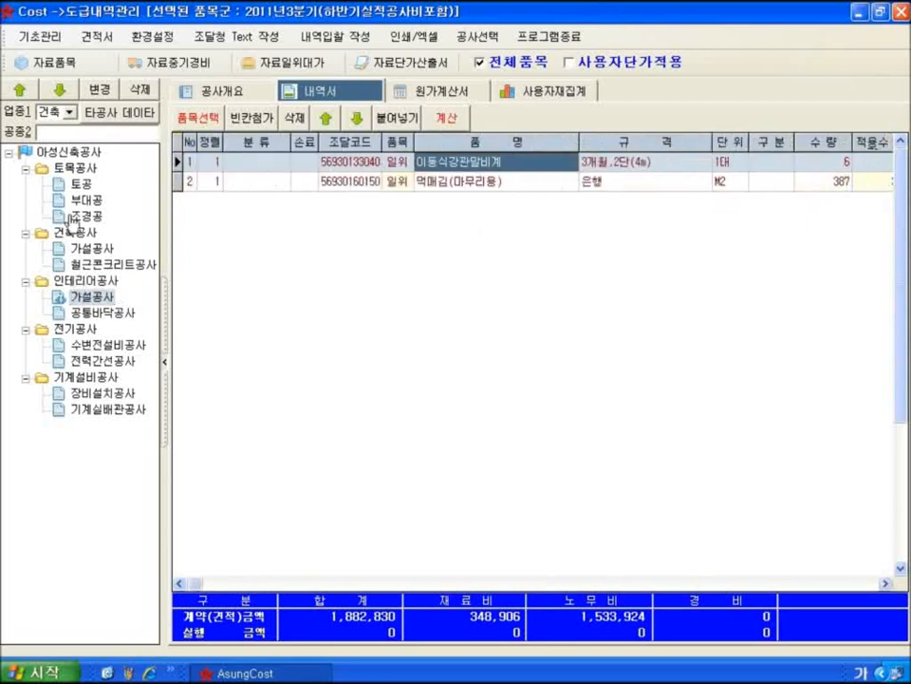
left_click(83, 248)
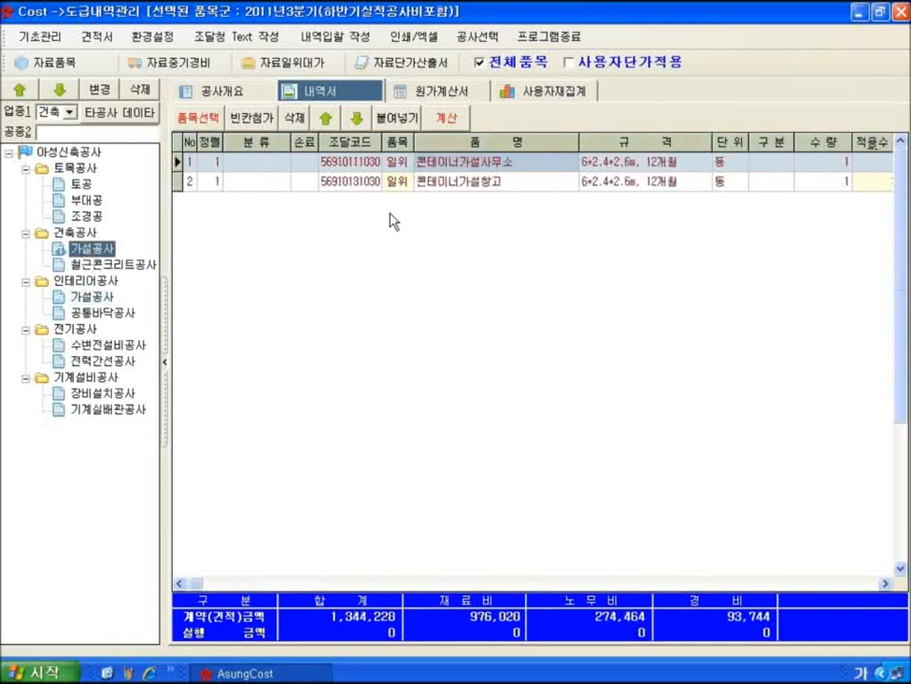
- Open the 내역서출력 환경설정 for the whole 아성신축공사 project and generate the 일괄인쇄 preview of all registered forms
left_click(83, 156)
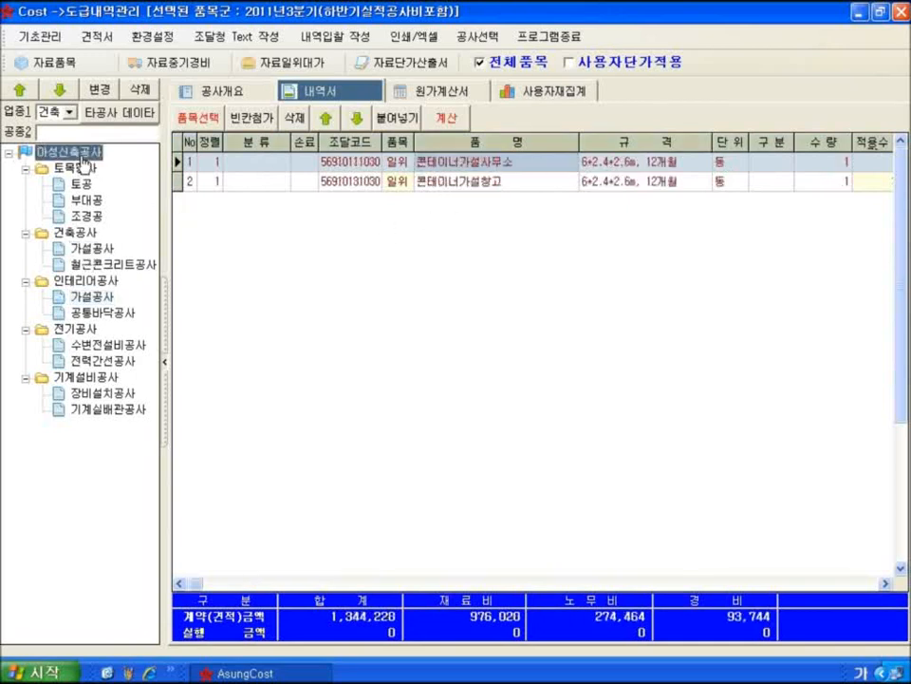
left_click(422, 38)
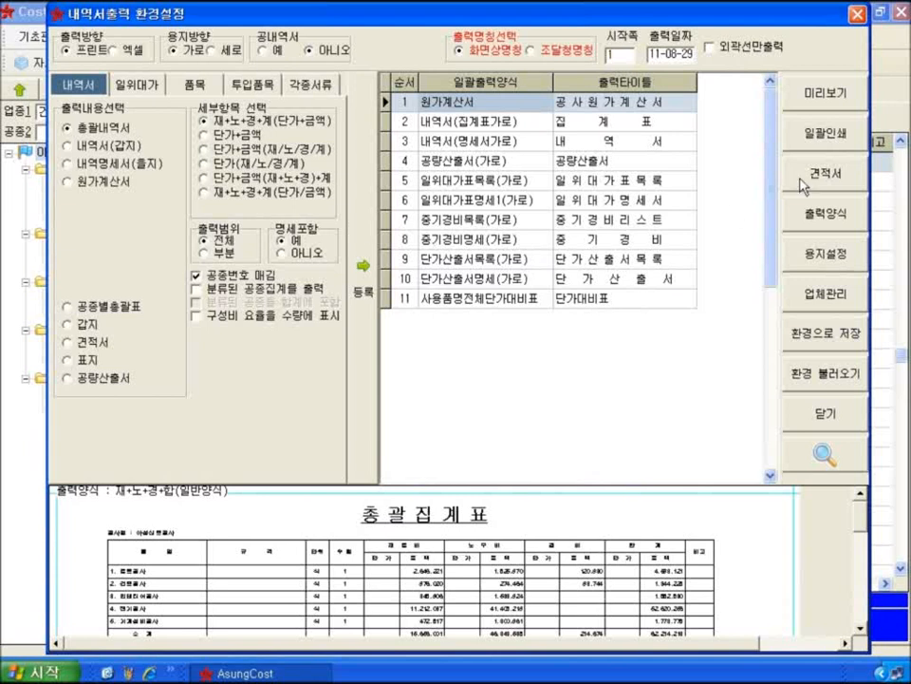
left_click(810, 143)
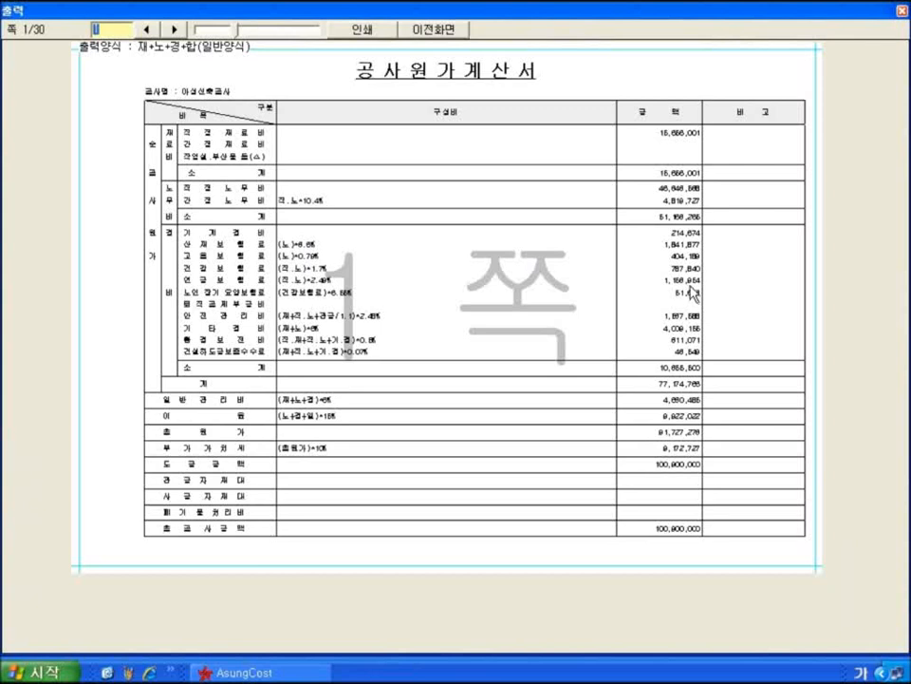
- Look through the 집계표 pages of the individual work categories, up to the first 내역서 page
left_click(174, 29)
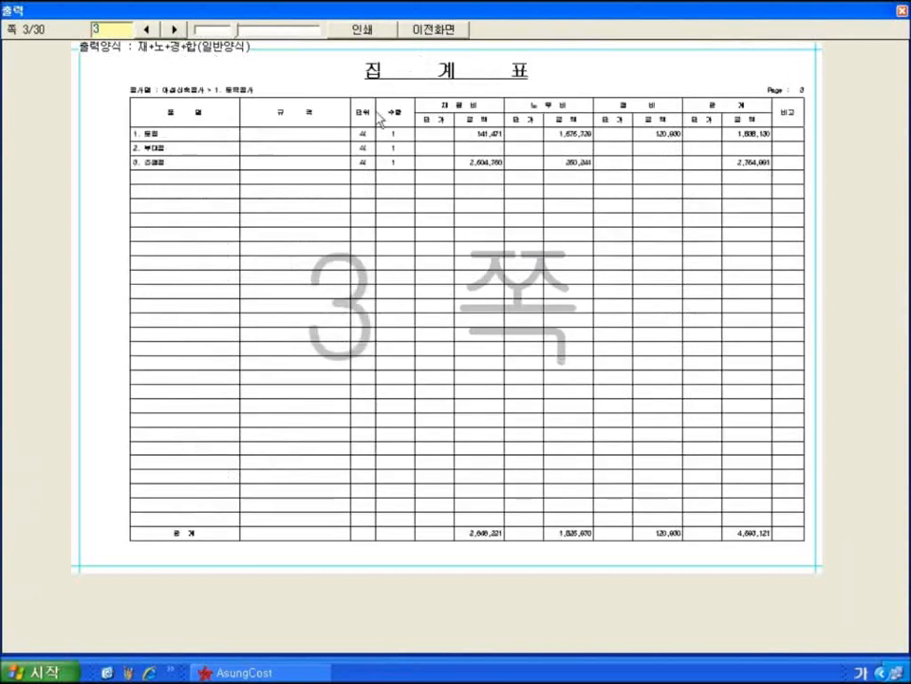
left_click(174, 29)
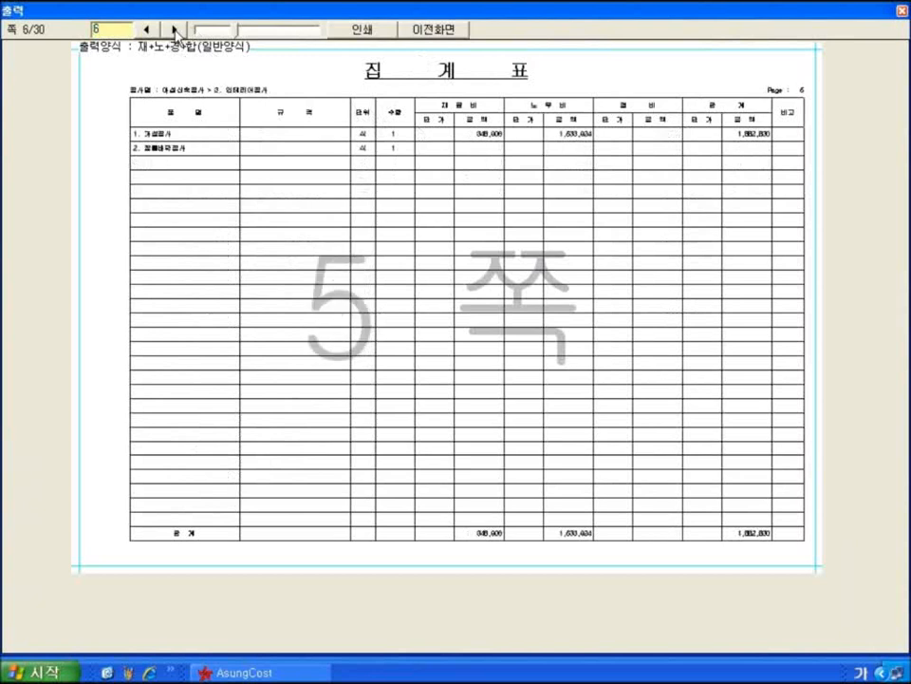
left_click(174, 30)
left_click(174, 30)
left_click(173, 30)
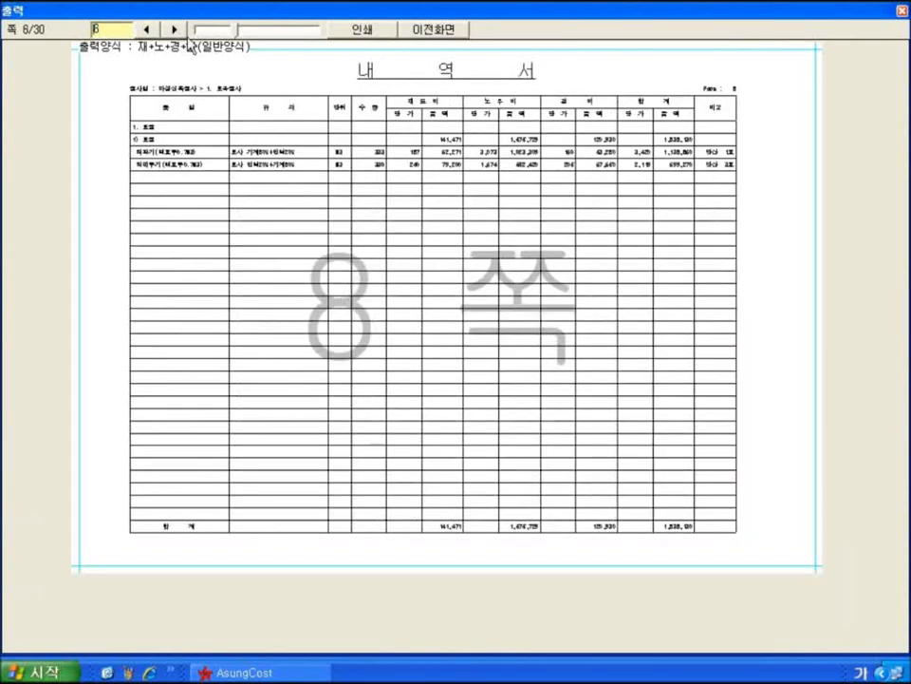
- Enlarge the print preview and examine the 토목공사 내역서 pages for 토공, 부대공 and 조경공
left_click_drag(228, 34, 217, 34)
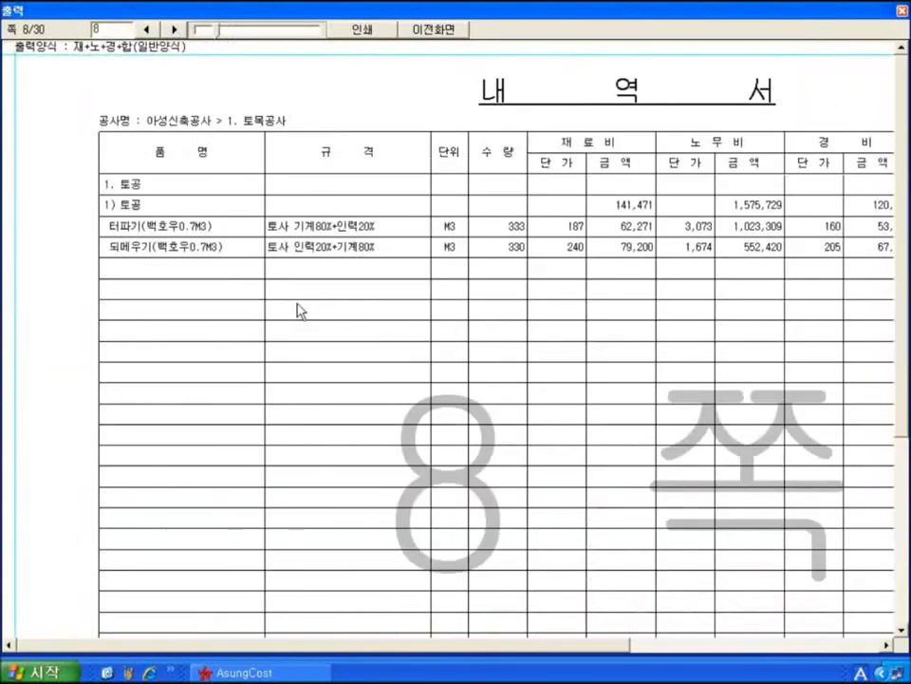
left_click(173, 30)
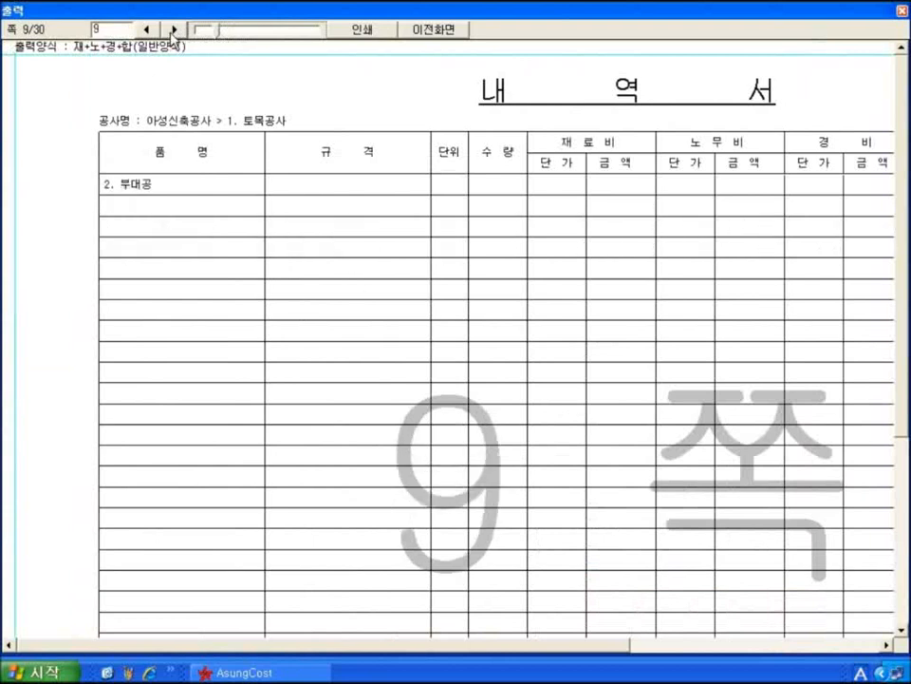
left_click(174, 30)
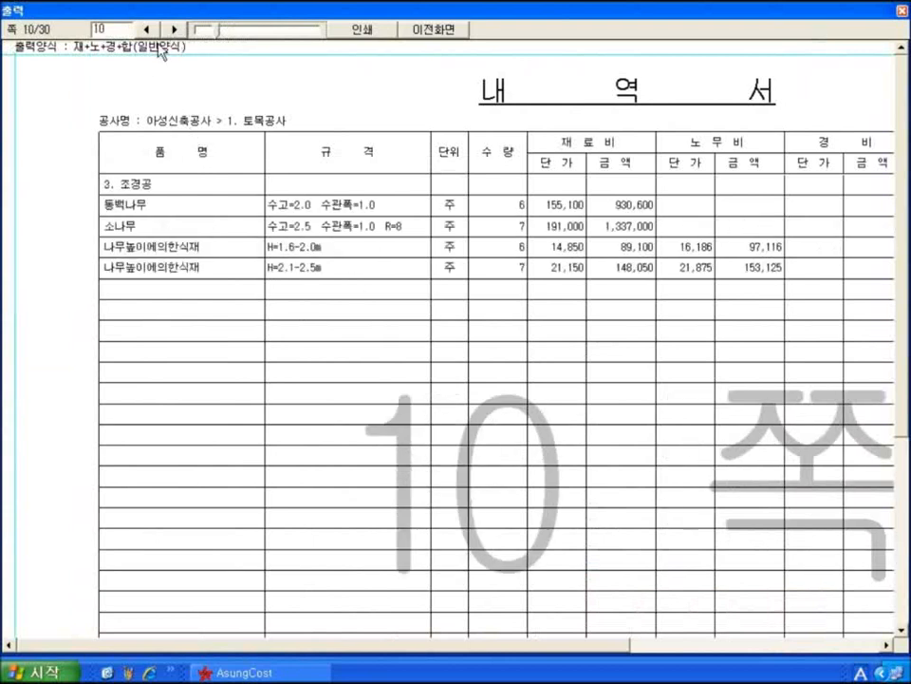
left_click(145, 30)
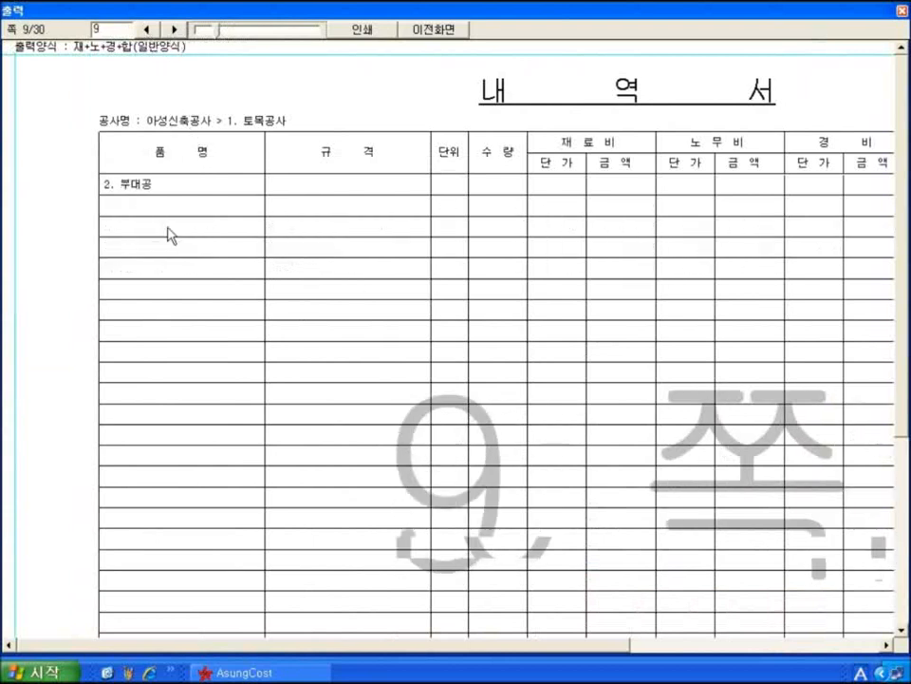
left_click(174, 29)
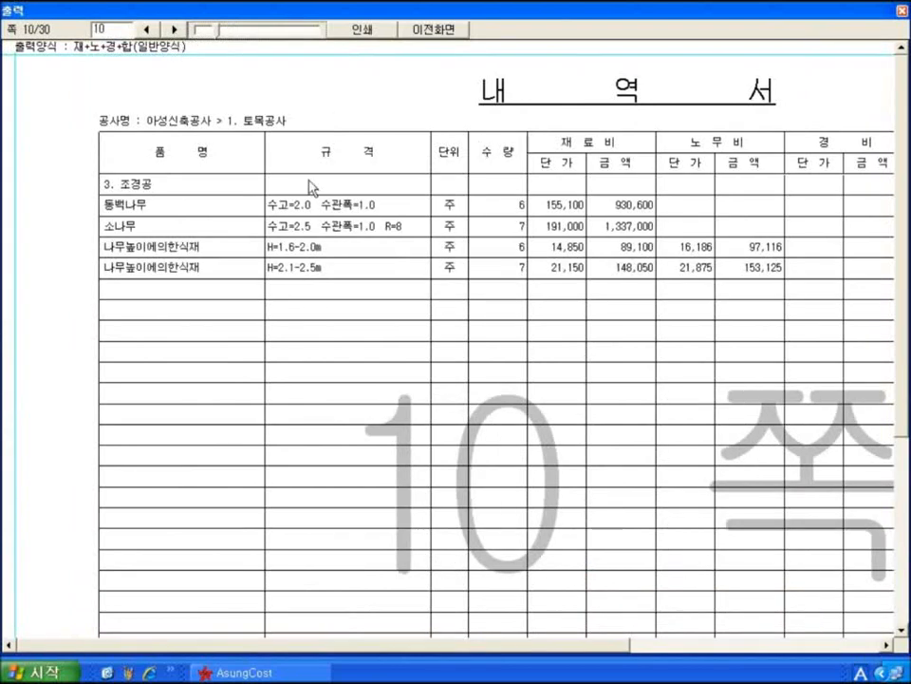
- Examine the 내역서 pages of 건축공사, 인테리어공사, 전기공사 and 기계설비공사 up to page 18
left_click(175, 29)
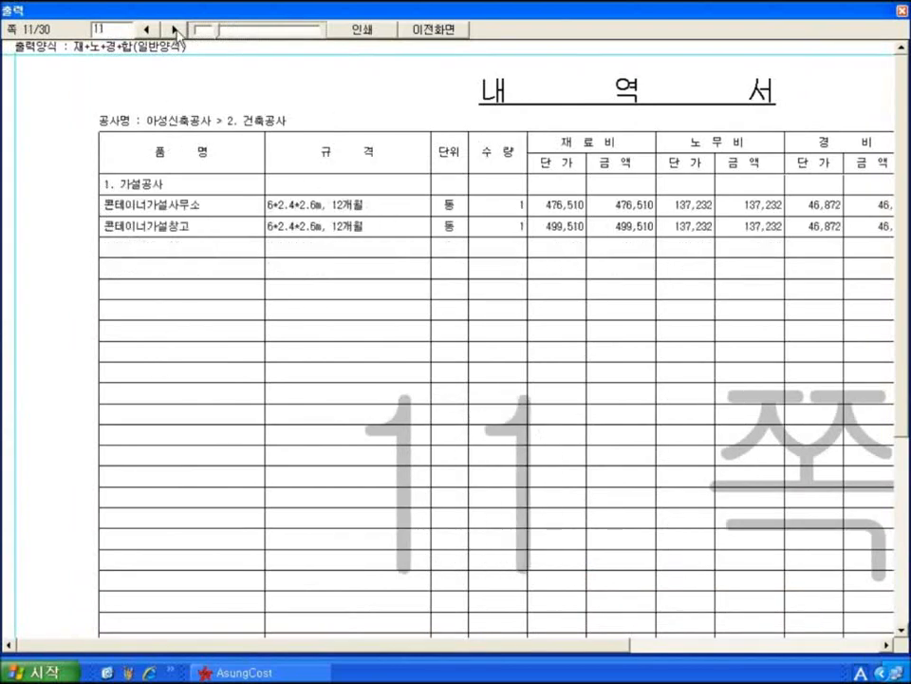
left_click(175, 29)
left_click(175, 29)
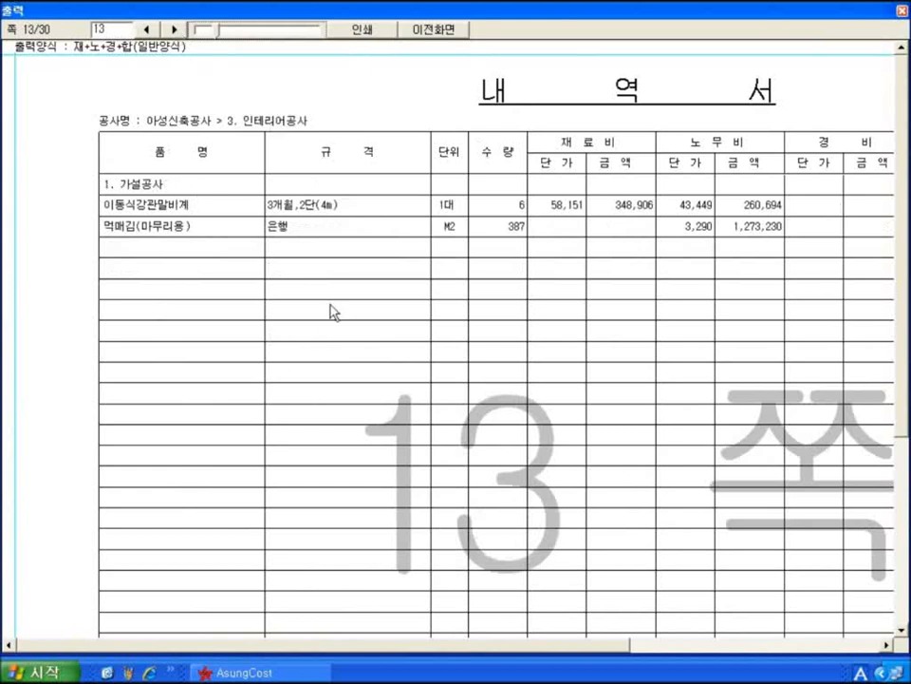
left_click(175, 29)
left_click(175, 30)
left_click(175, 29)
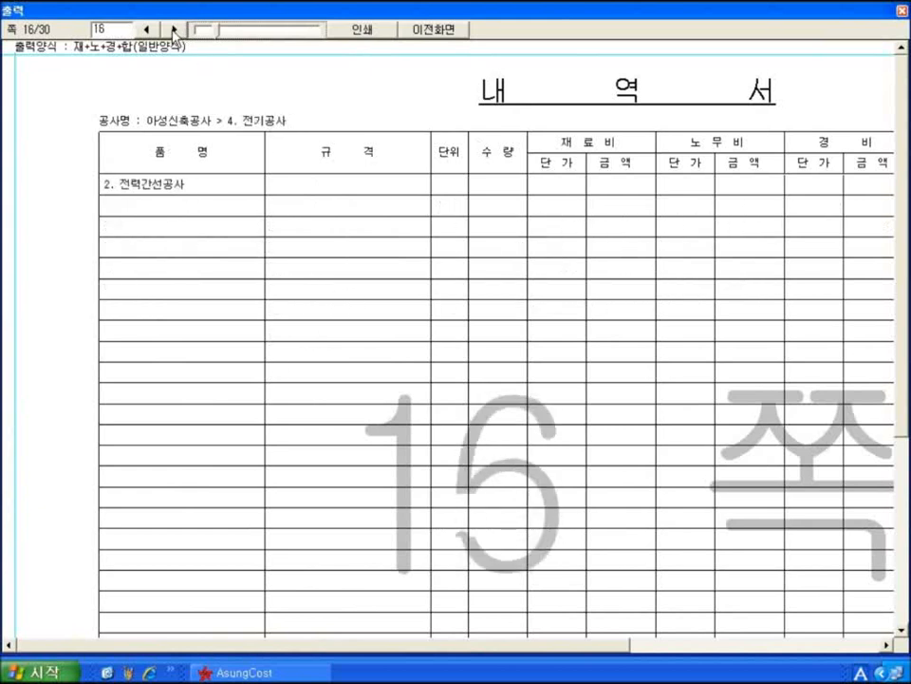
left_click(175, 29)
left_click(174, 29)
- Examine the 공량산출서 pages for 전기공사 and 기계설비공사, and the 일위대가표목록 with its 일위대가명세서
left_click(174, 29)
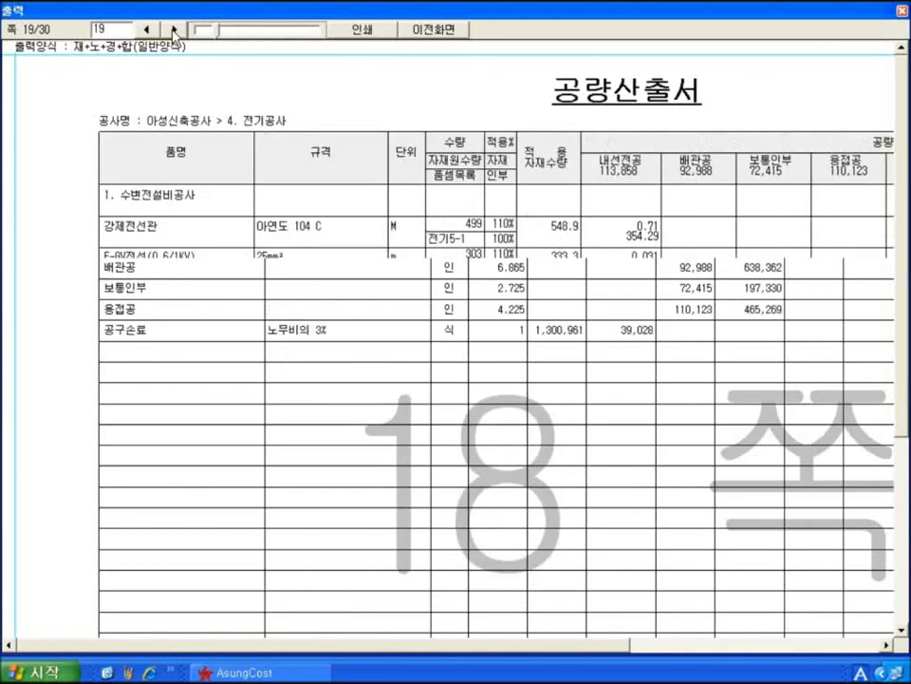
left_click(175, 29)
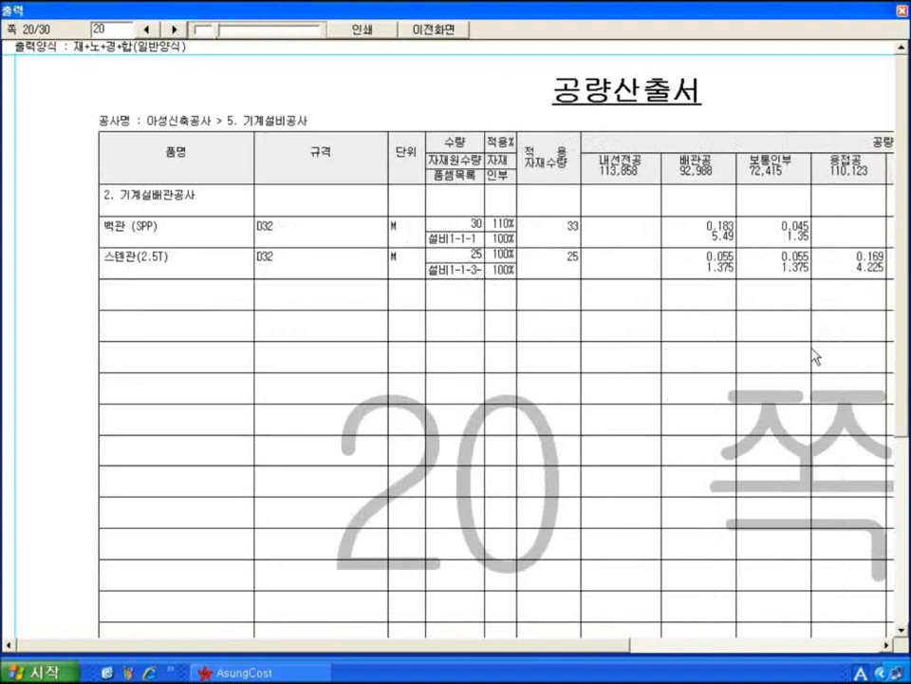
left_click(174, 30)
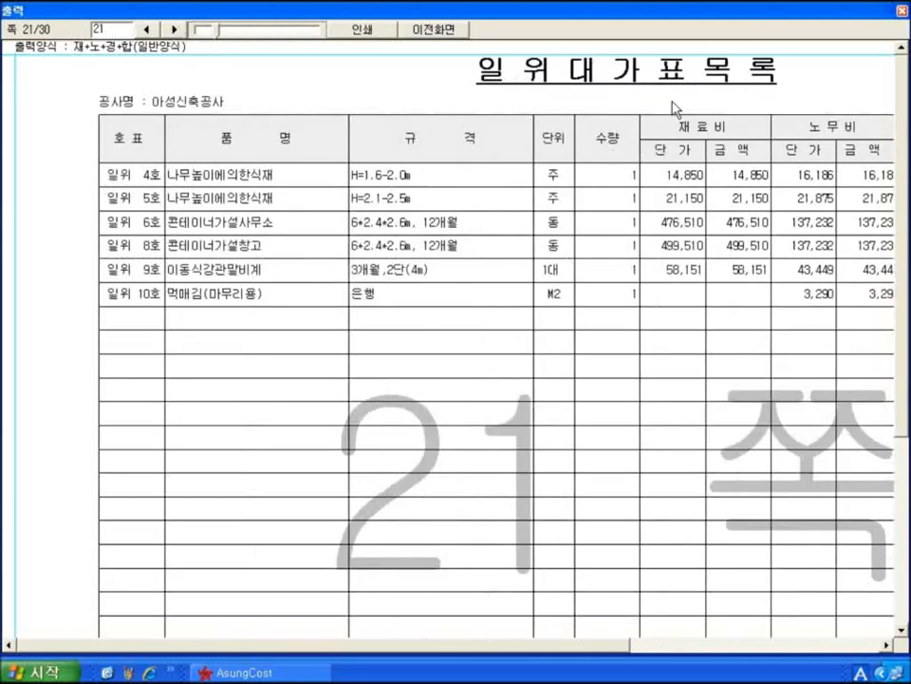
left_click(169, 29)
left_click(147, 29)
left_click(174, 28)
left_click(174, 29)
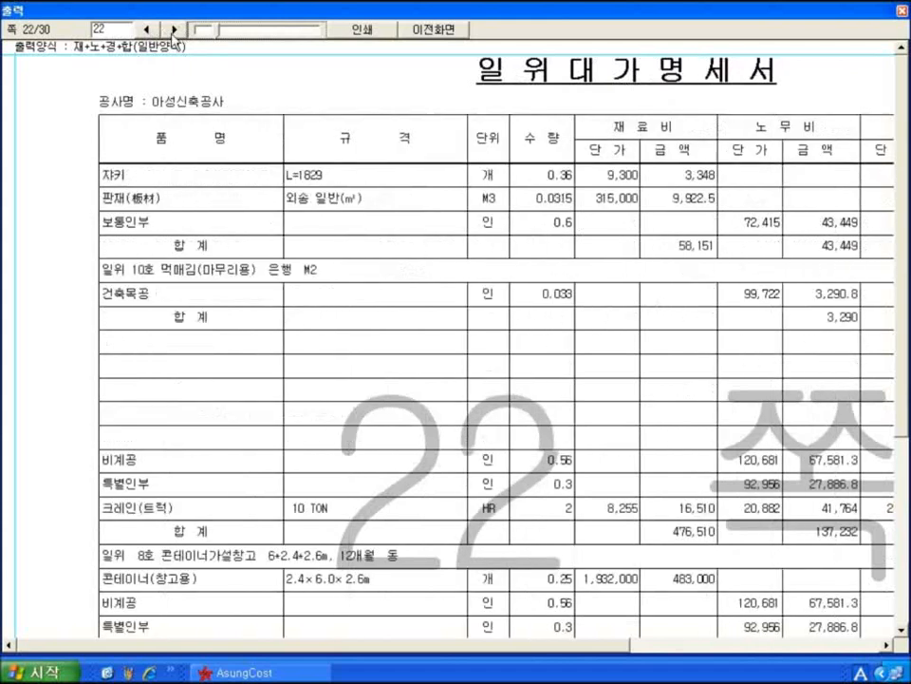
- Examine the 중기경비리스트 and the 단가산출서목록 with its detailed 단가산출서 pages up to page 28
left_click(174, 28)
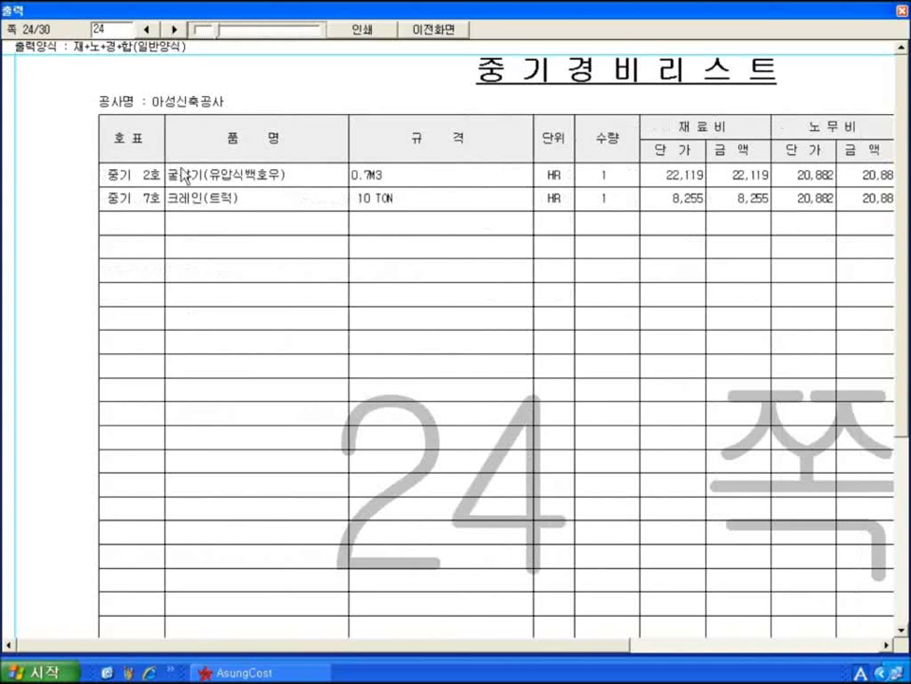
left_click(172, 29)
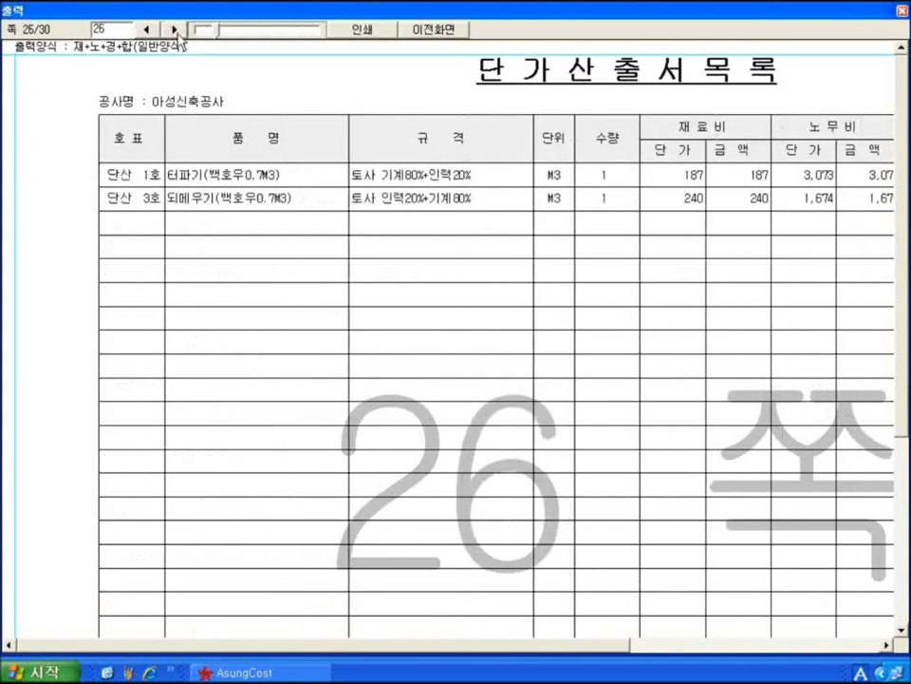
left_click(173, 30)
left_click(174, 29)
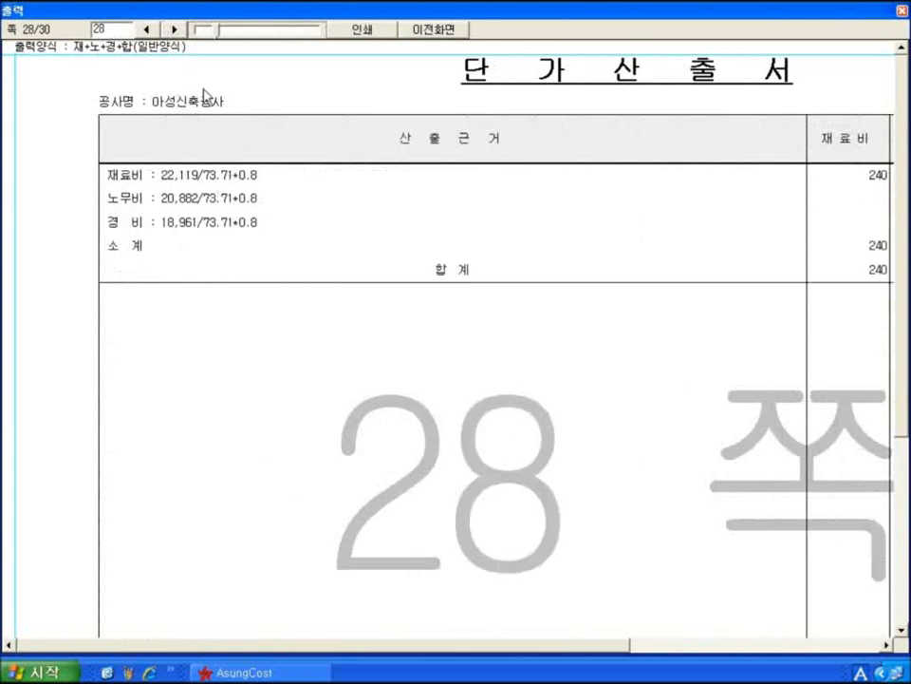
- Review the 단가대비표 pages, and close the preview and print settings to return to the project bill
left_click(175, 30)
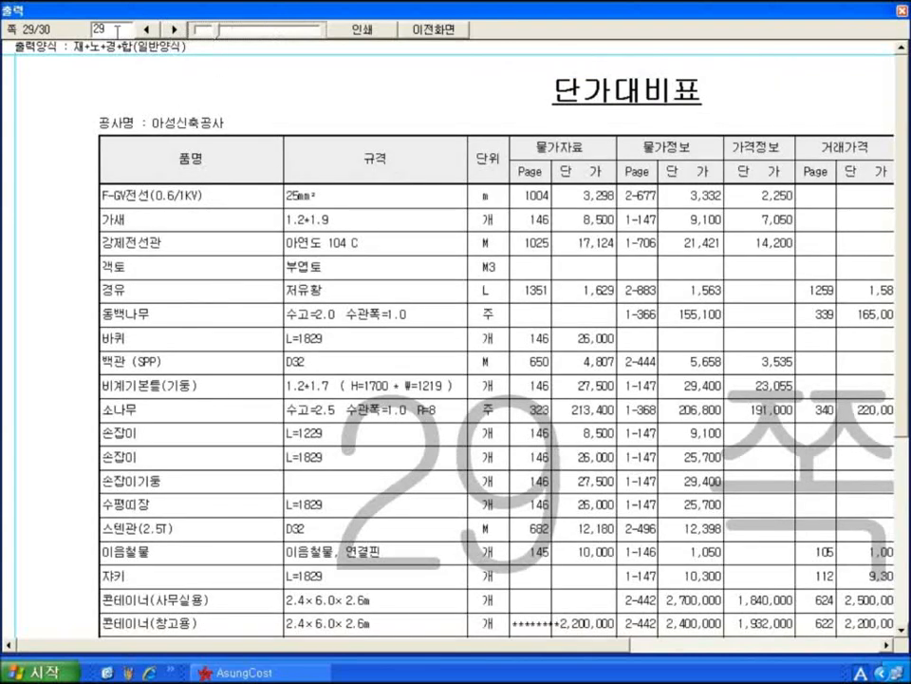
left_click(173, 29)
left_click(146, 29)
left_click(432, 31)
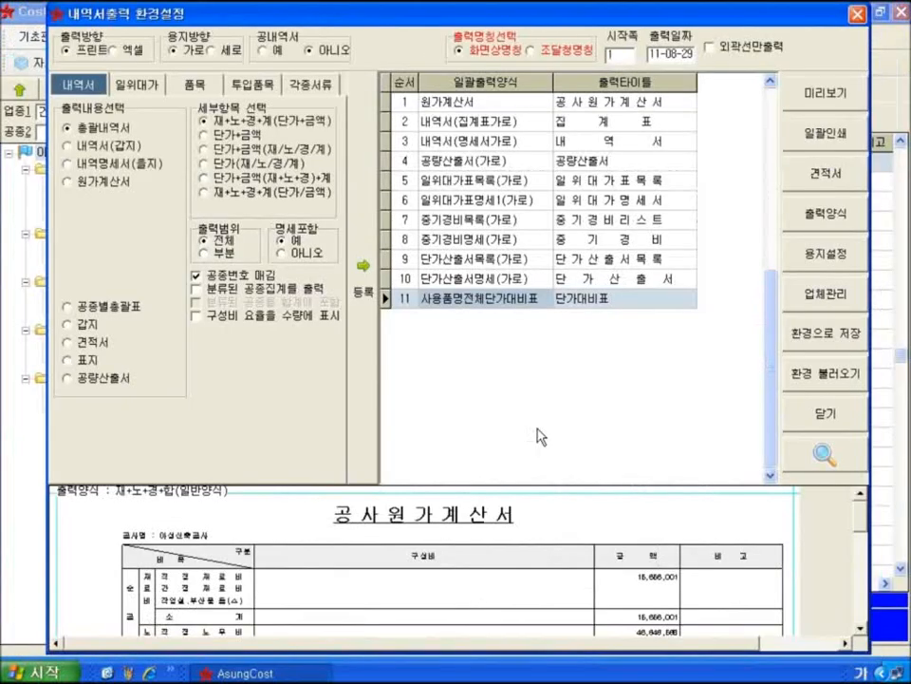
left_click(811, 421)
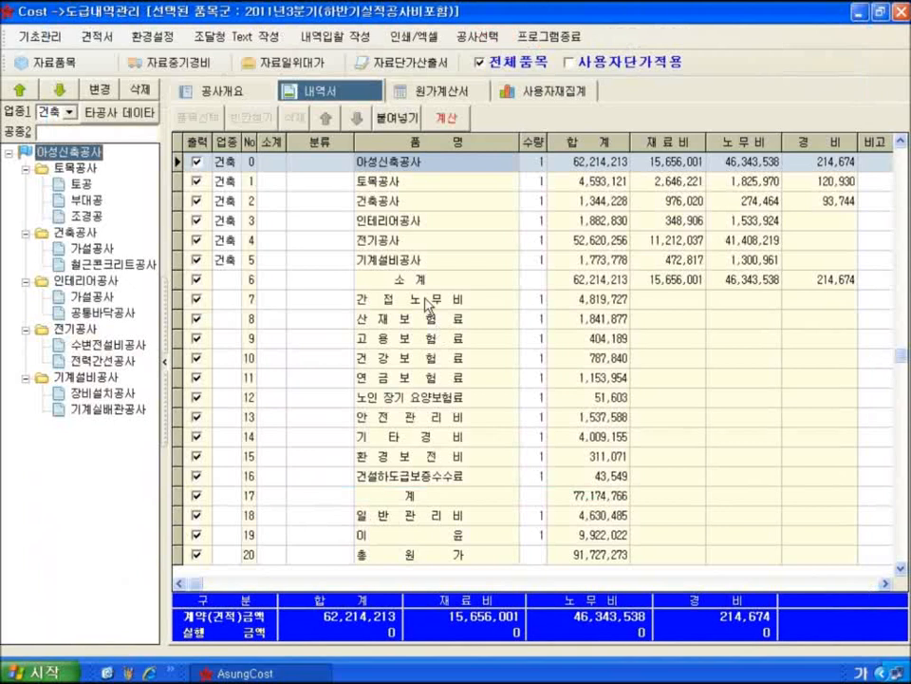